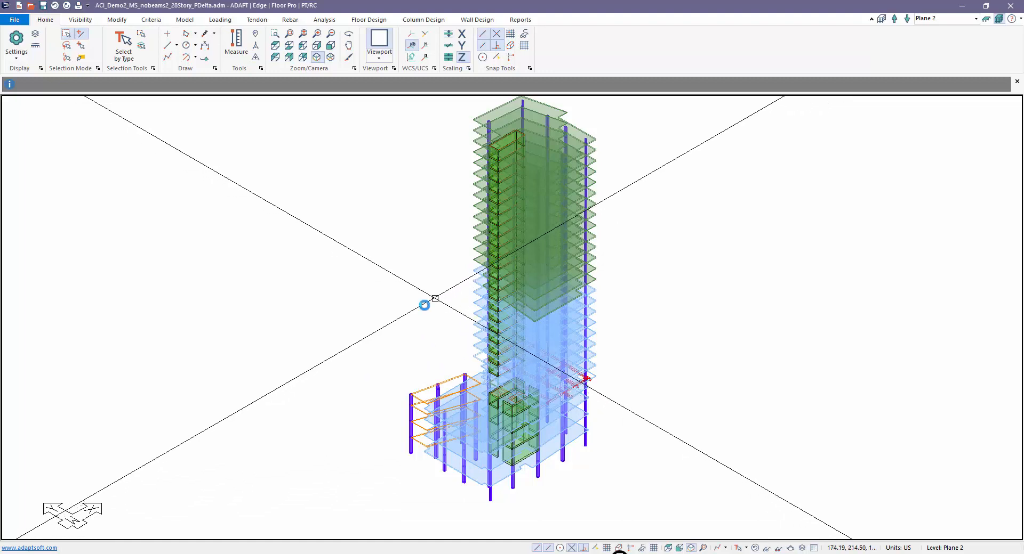
scroll(424, 308, down, 1)
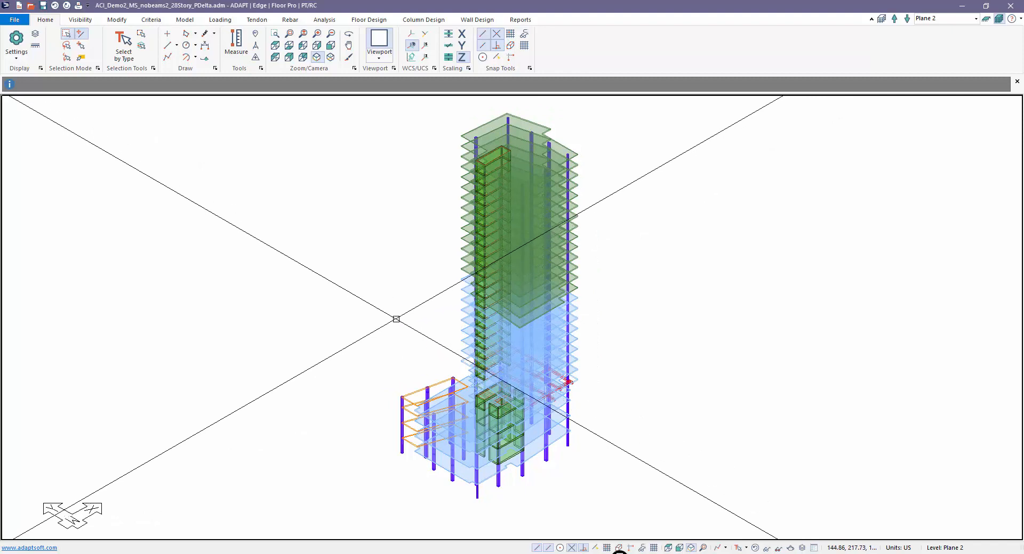
scroll(364, 294, up, 1)
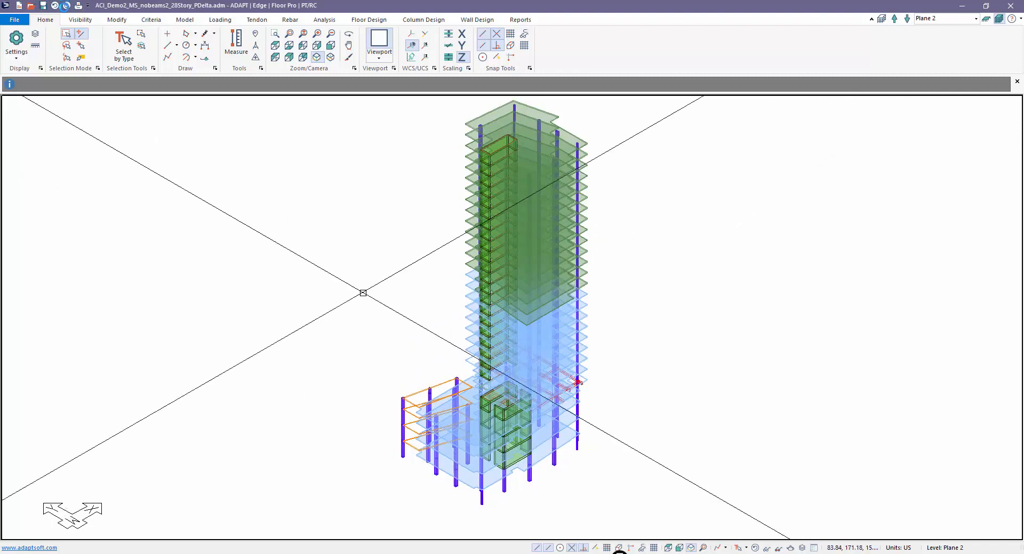
Step: Review the View Items display settings, including the finite element options, and close them unchanged
click(79, 19)
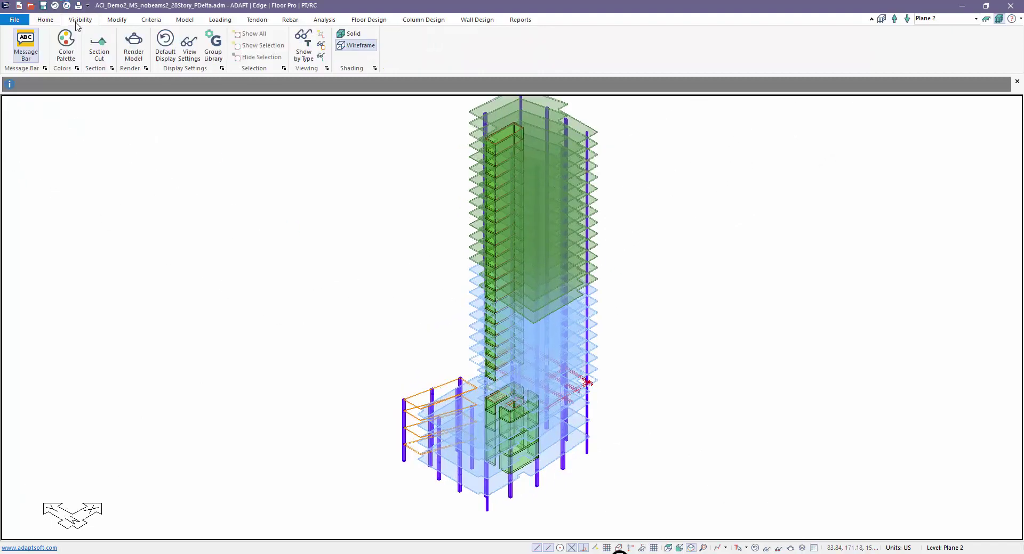
click(190, 46)
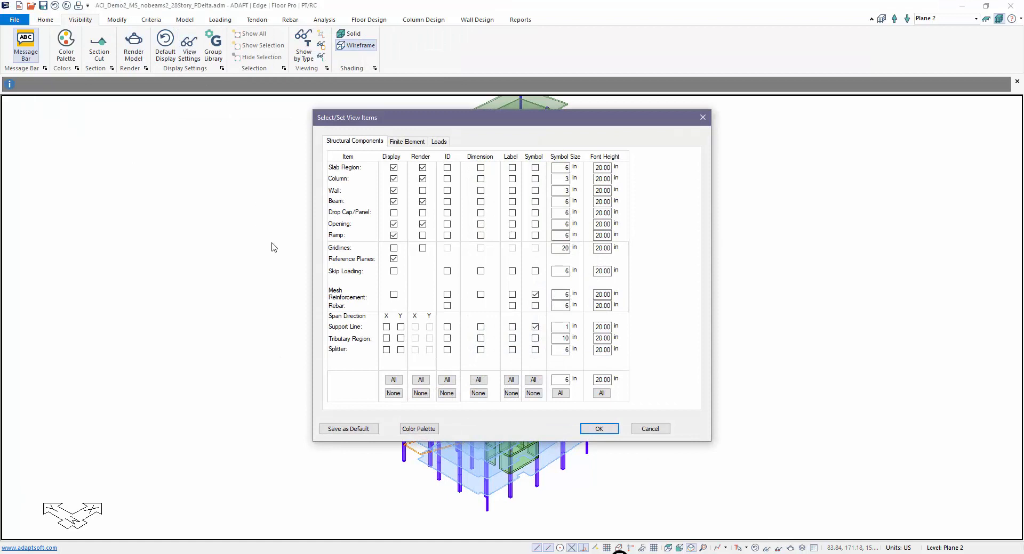
click(406, 142)
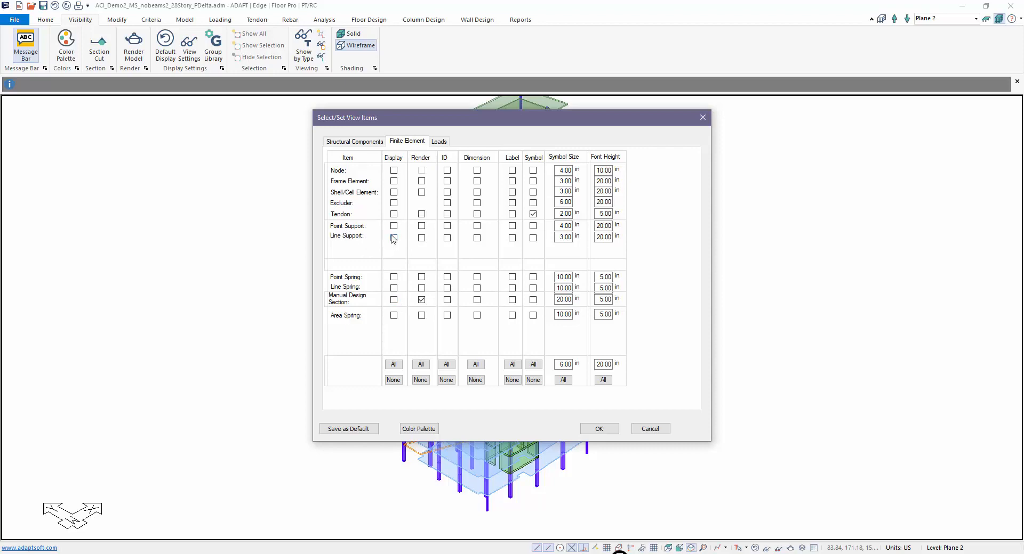
click(648, 429)
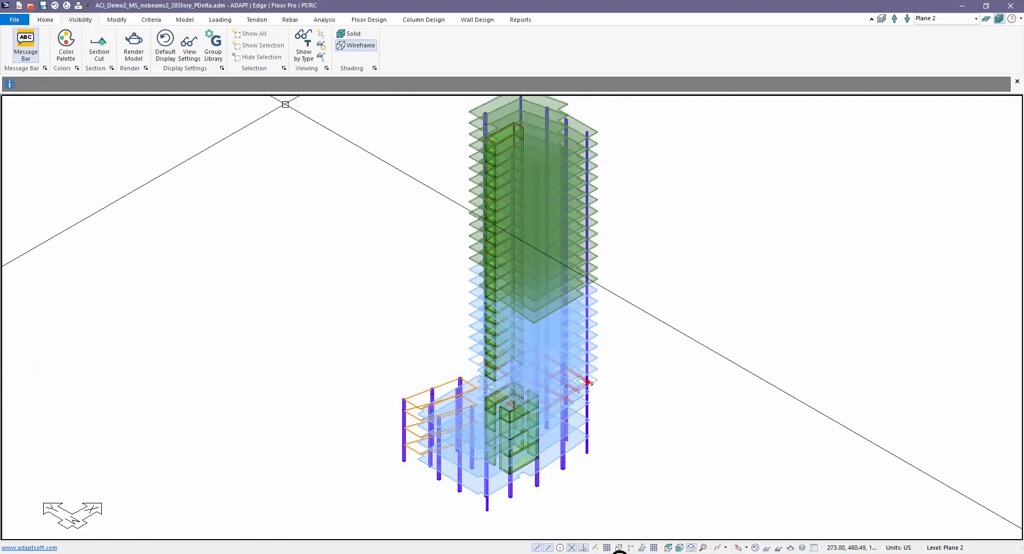
Step: Adjust the modelling view controls and orbit the tower to look over its framing
click(184, 19)
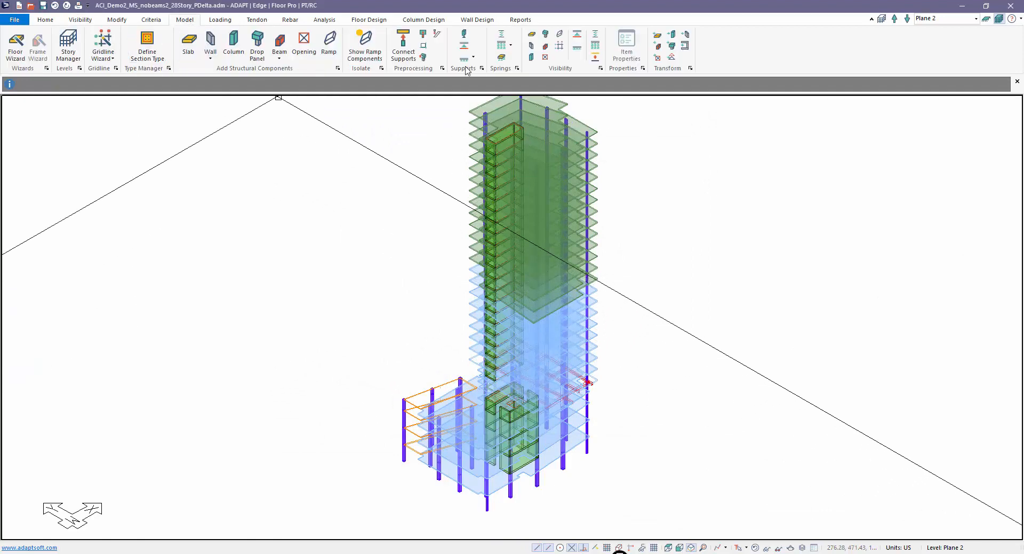
click(718, 548)
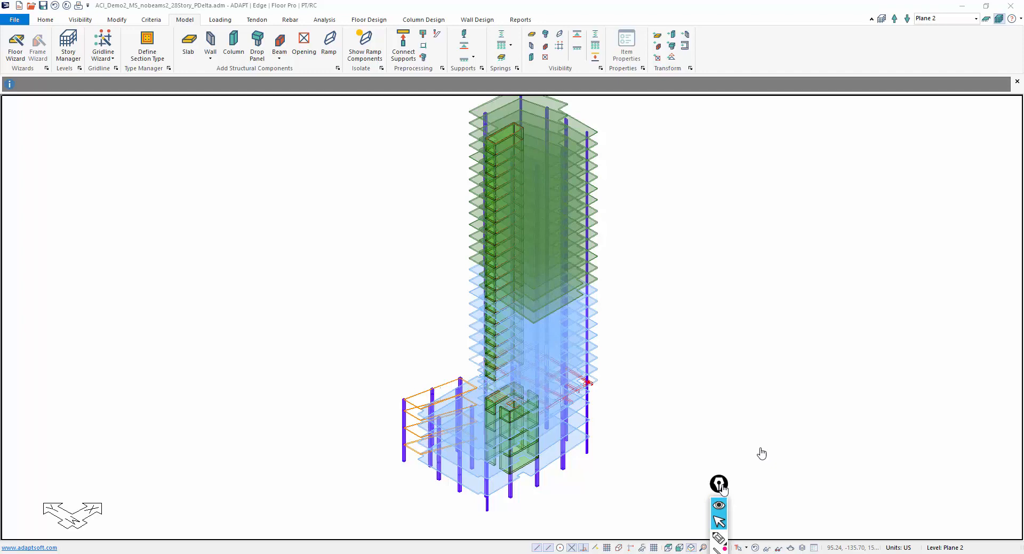
drag(718, 484, 858, 298)
click(859, 353)
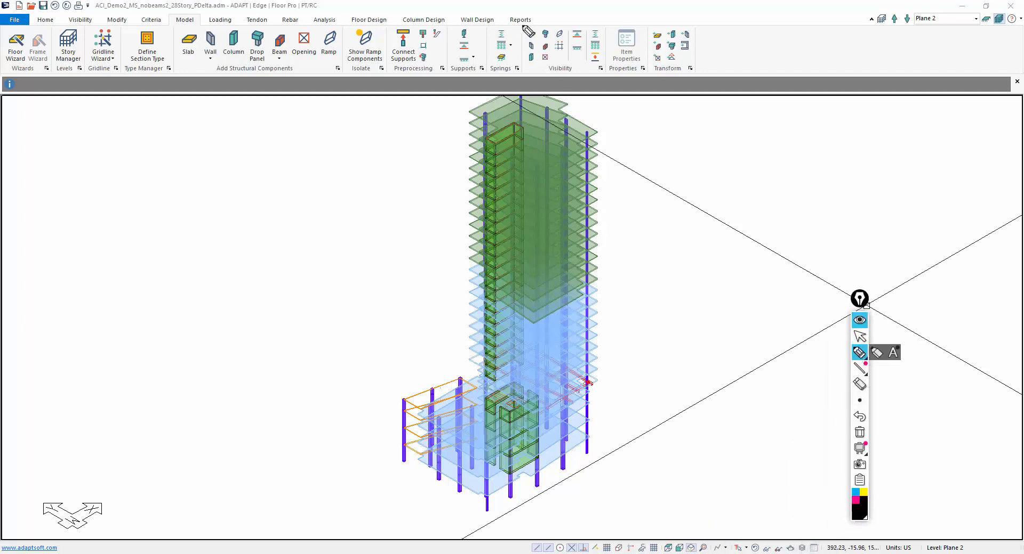
mouse_move(526, 31)
mouse_down()
mouse_move(526, 76)
mouse_move(612, 76)
mouse_move(610, 27)
mouse_move(523, 31)
mouse_up()
mouse_move(576, 58)
mouse_down()
mouse_move(577, 74)
mouse_move(586, 33)
mouse_move(577, 56)
mouse_move(601, 68)
mouse_up()
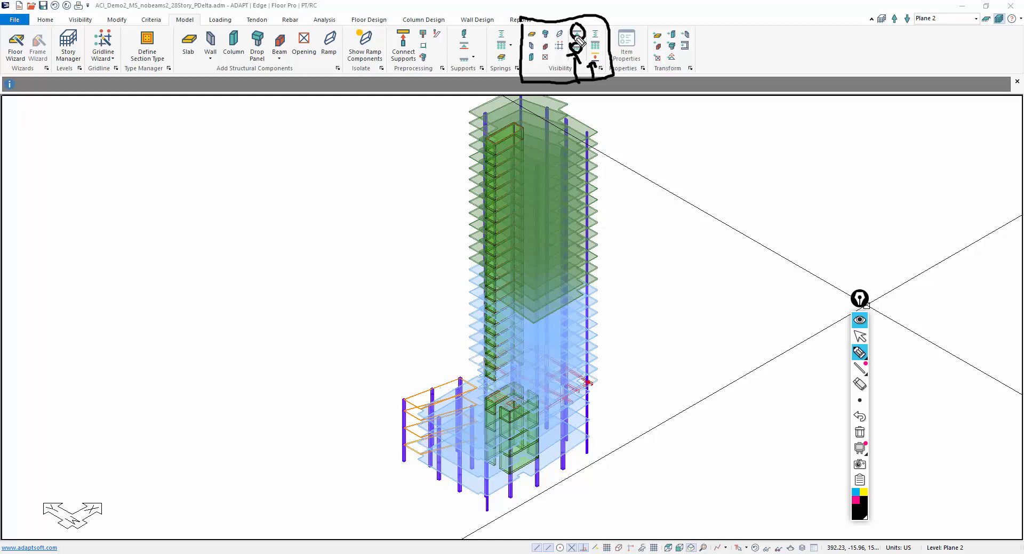
click(860, 336)
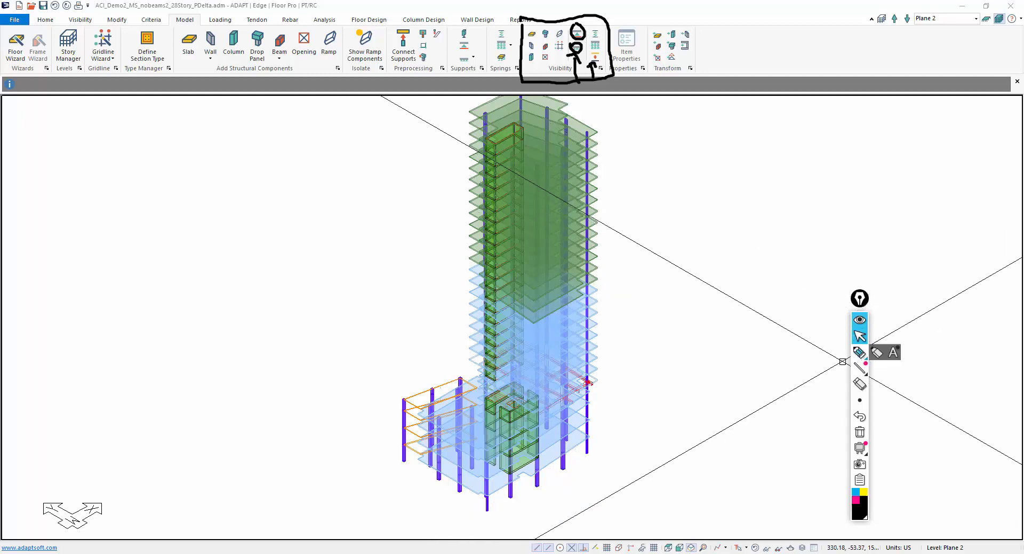
click(858, 433)
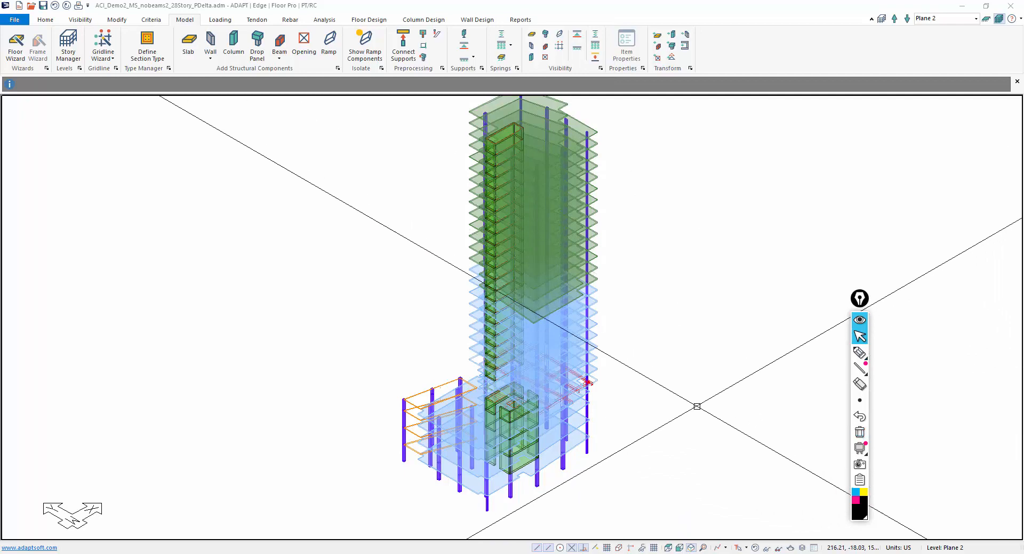
scroll(559, 503, up, 2)
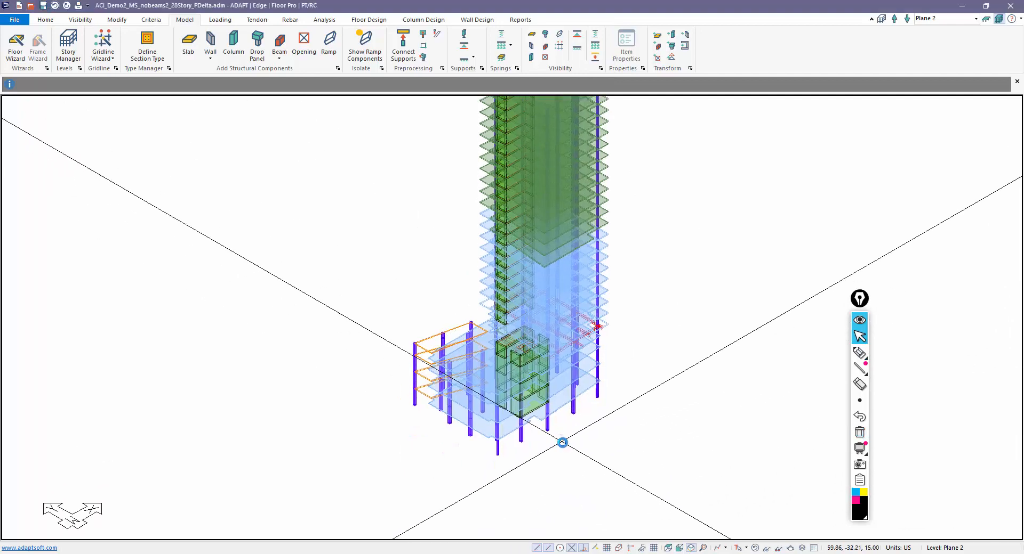
scroll(564, 444, up, 1)
scroll(738, 412, up, 1)
click(859, 353)
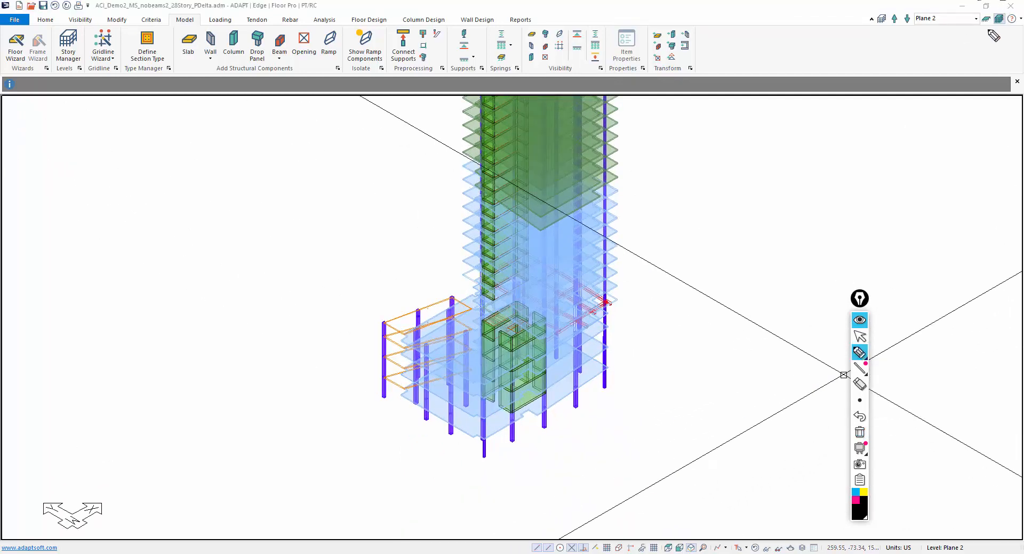
mouse_move(998, 24)
mouse_down()
mouse_move(1006, 124)
mouse_move(1023, 118)
mouse_up()
mouse_move(989, 24)
mouse_down()
mouse_move(946, 101)
mouse_move(952, 122)
mouse_up()
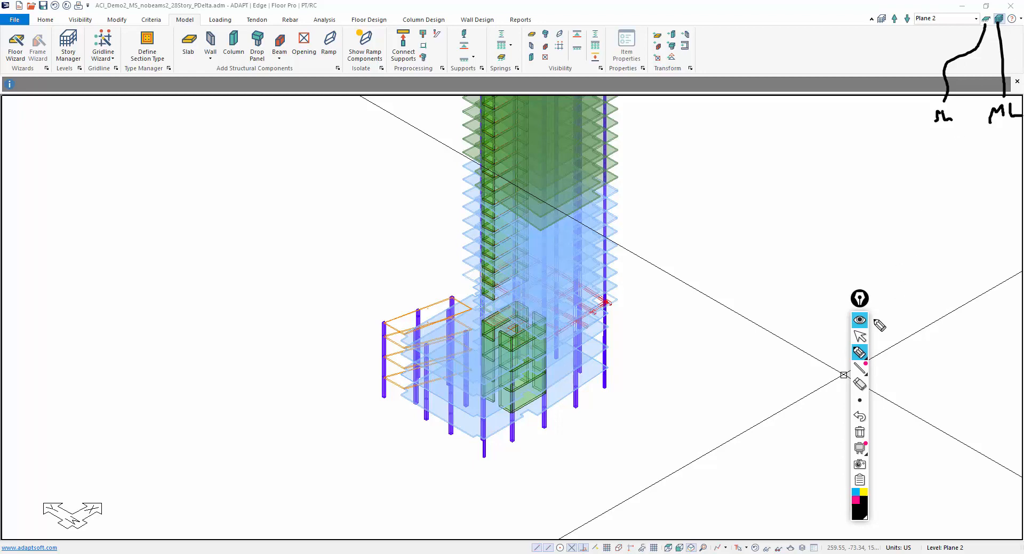
click(859, 337)
click(859, 433)
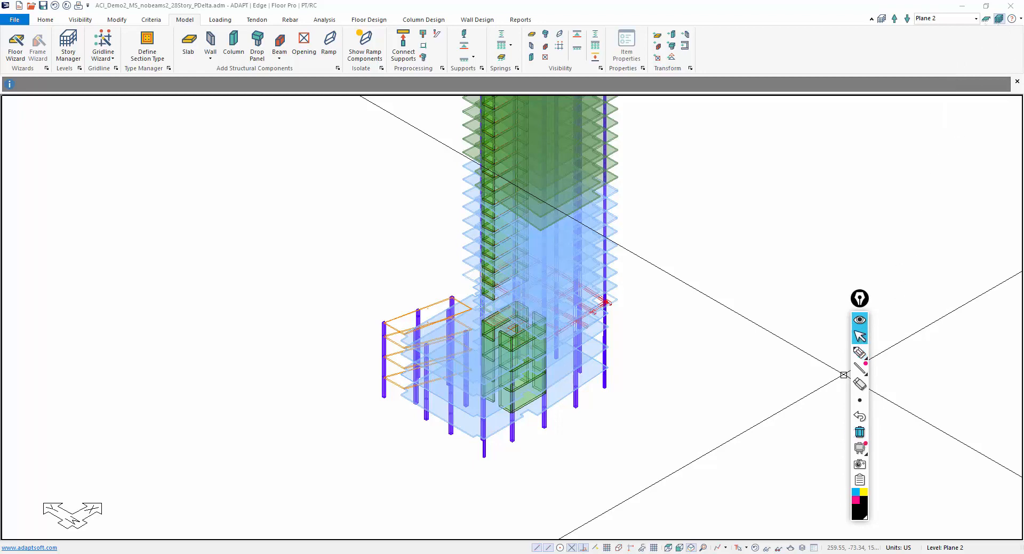
Step: Hide the floor slabs and the selected low podium slab outlines from the model view
mouse_move(623, 268)
middle_down()
mouse_move(602, 310)
mouse_move(560, 288)
middle_up()
scroll(602, 309, down, 3)
scroll(495, 501, up, 2)
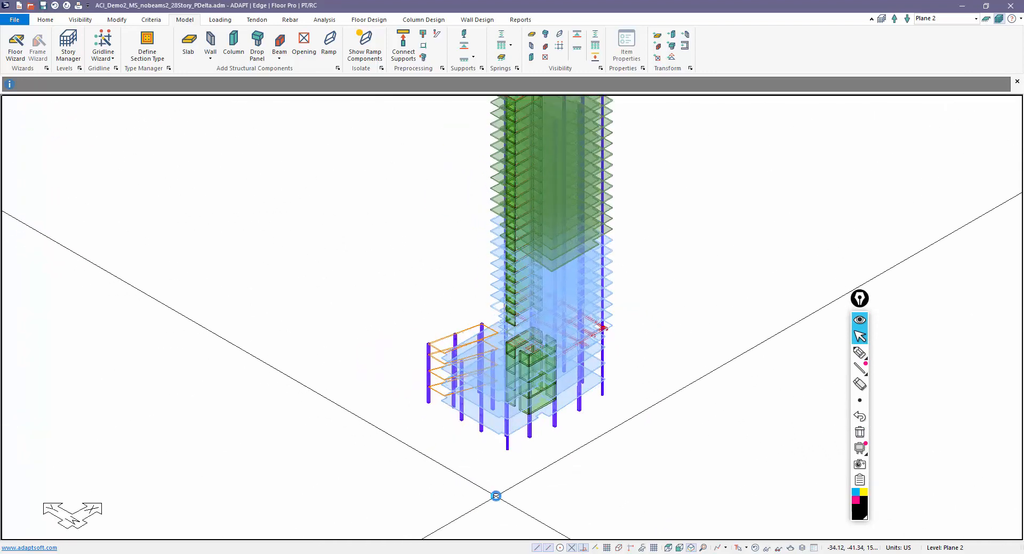
scroll(467, 466, up, 3)
scroll(467, 466, up, 3)
scroll(467, 466, up, 3)
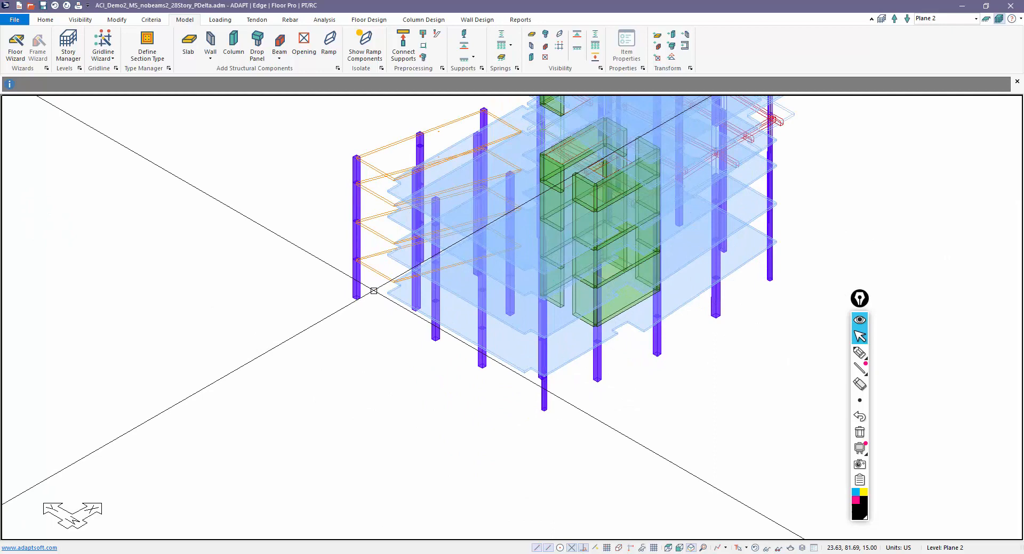
mouse_move(467, 447)
middle_down()
mouse_move(564, 399)
mouse_move(328, 101)
middle_up()
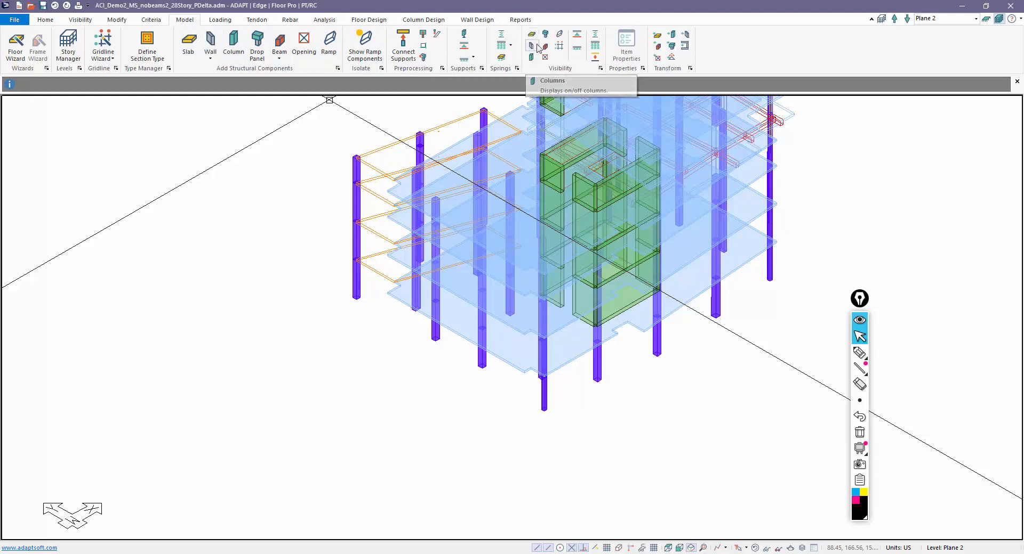
click(533, 37)
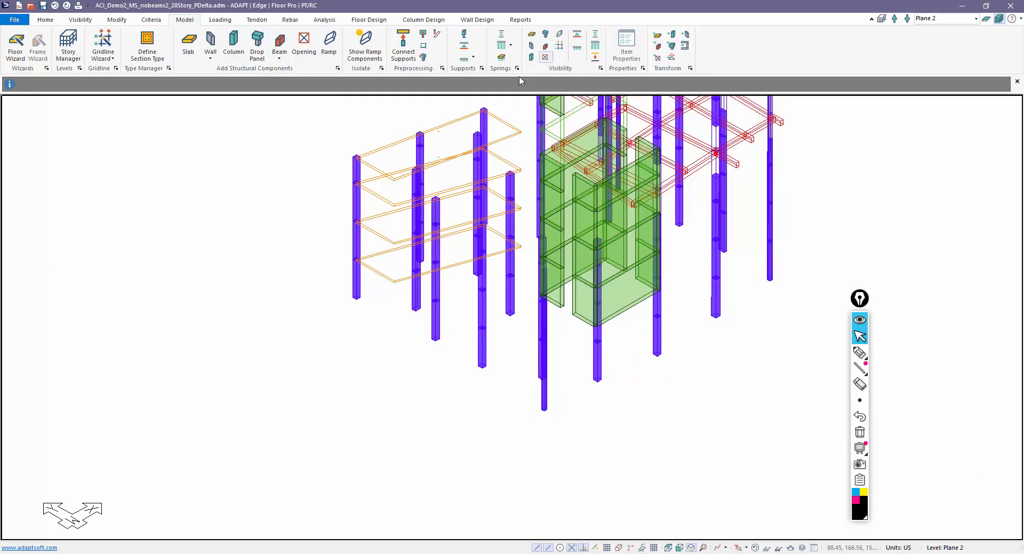
middle_drag(384, 144, 369, 170)
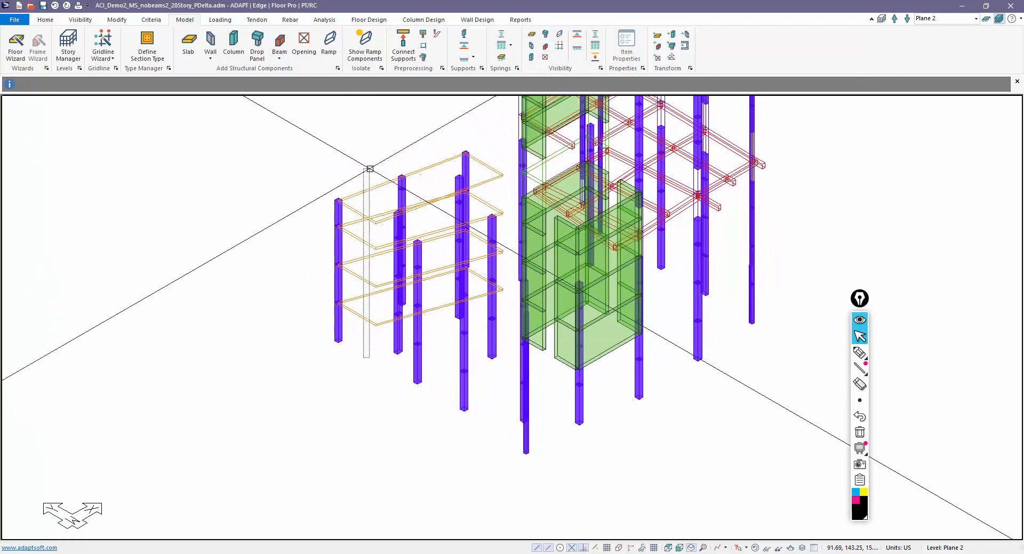
drag(369, 170, 296, 102)
click(80, 19)
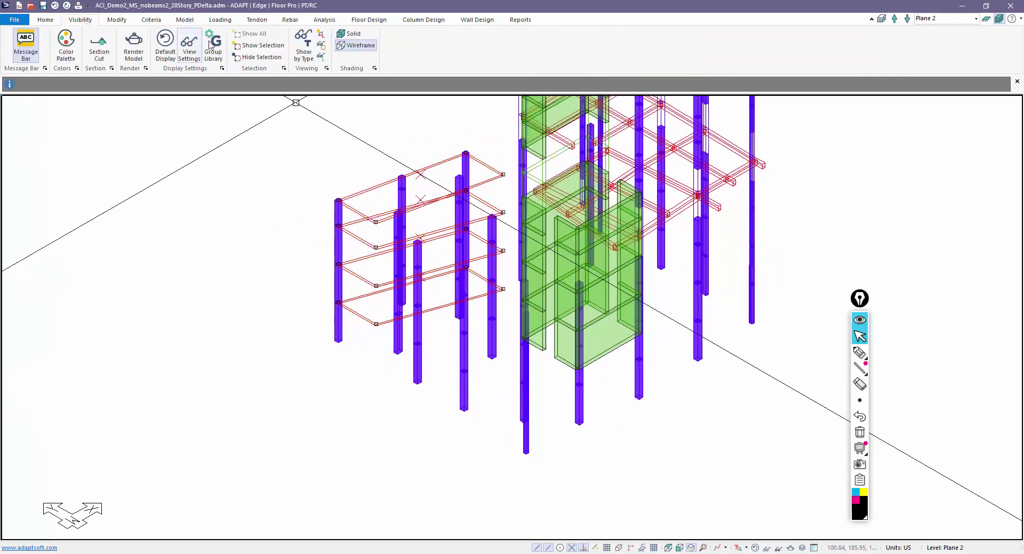
click(262, 57)
Step: Hide the red framing elements, switch to solid shading and orbit onto the tower base
middle_drag(450, 250, 414, 100)
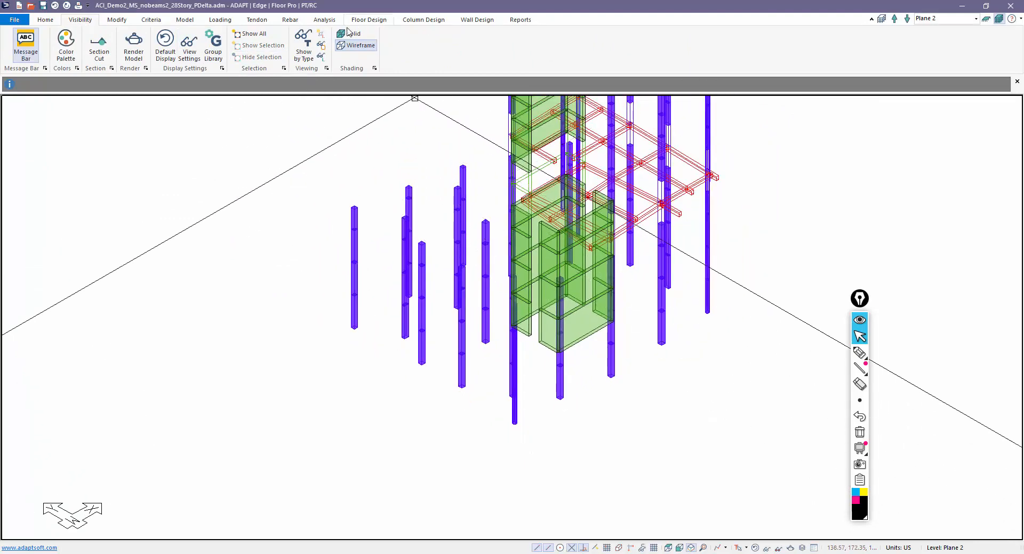
click(185, 19)
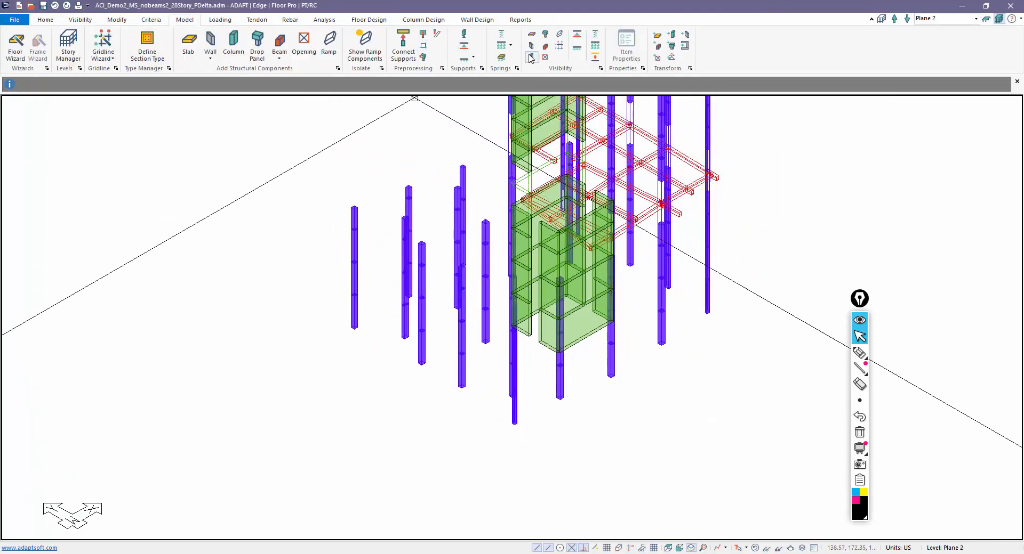
click(546, 50)
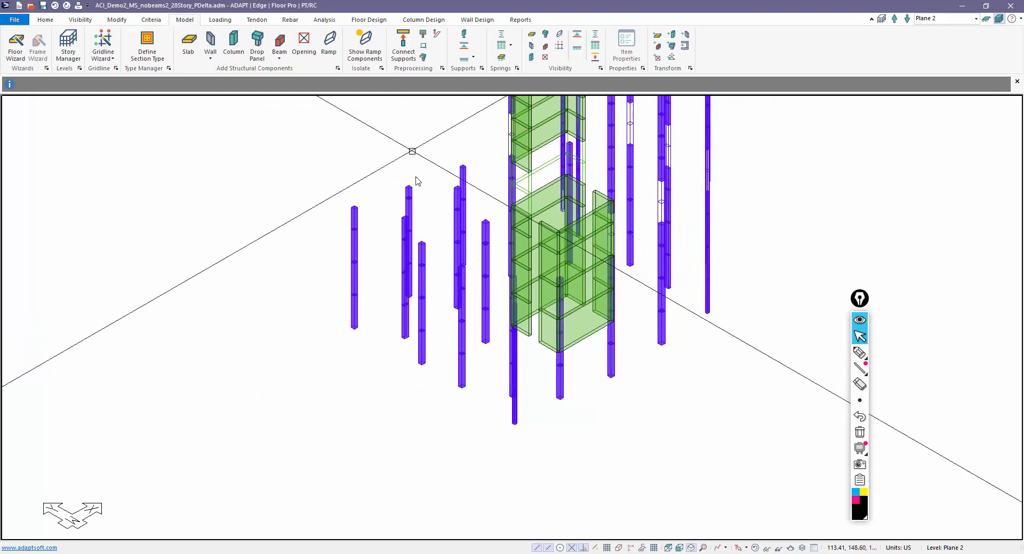
mouse_move(416, 184)
middle_down()
mouse_move(511, 320)
mouse_move(560, 264)
middle_up()
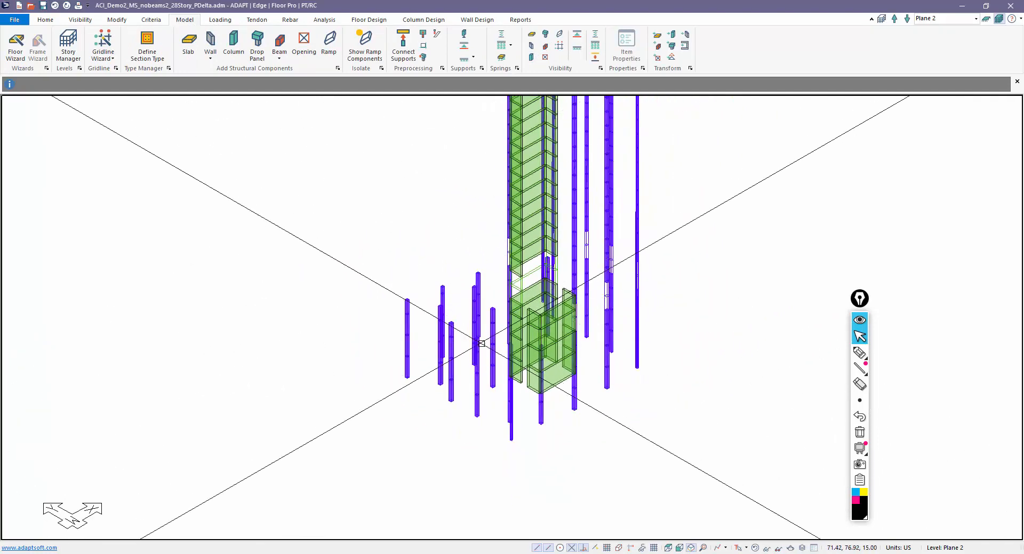
middle_drag(606, 297, 560, 287)
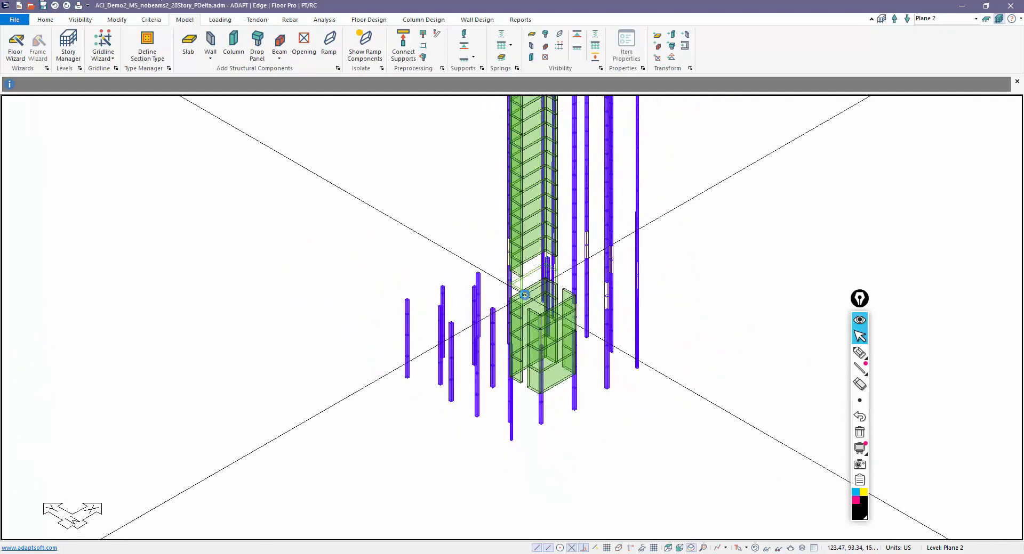
scroll(533, 264, up, 3)
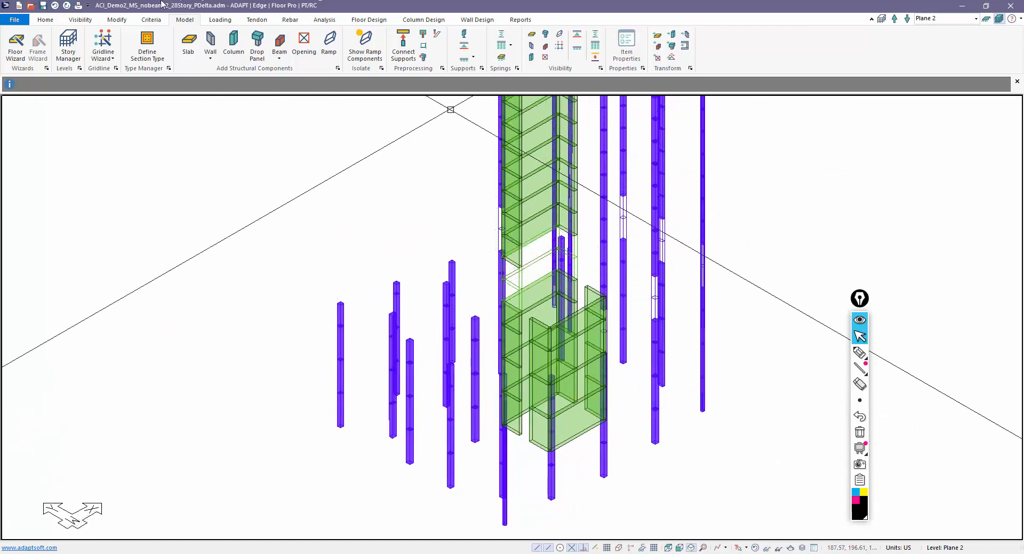
click(80, 19)
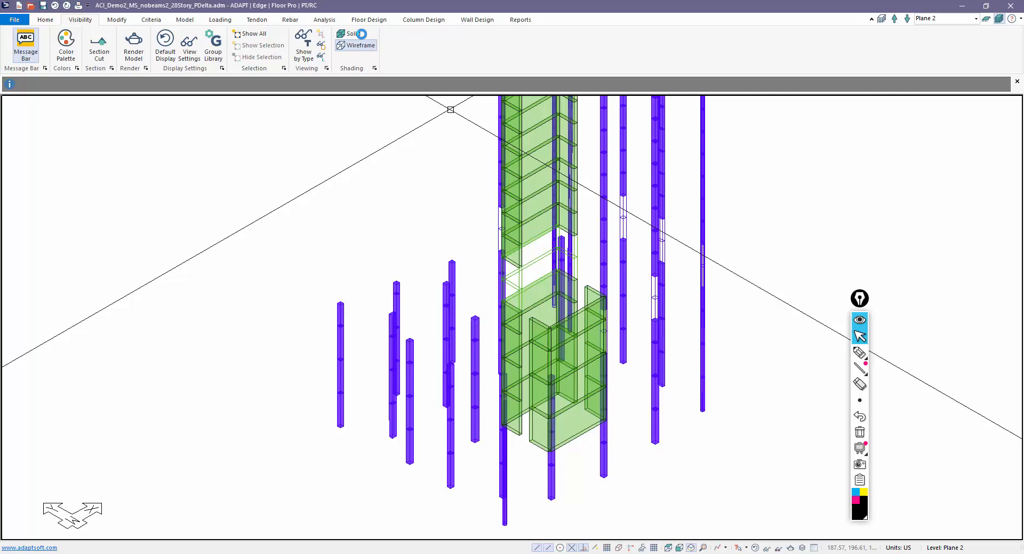
click(351, 34)
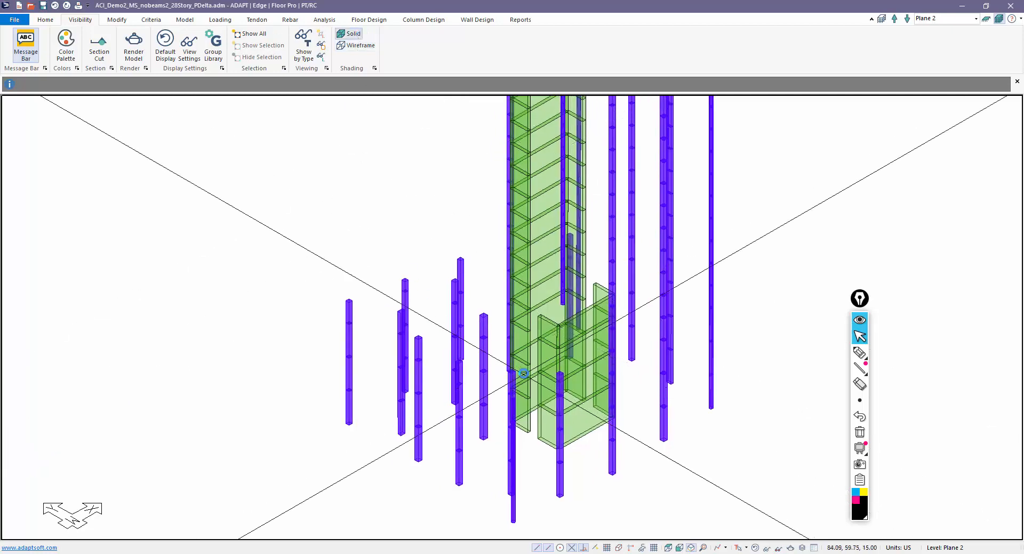
mouse_move(511, 375)
shift+middle_down()
mouse_move(506, 404)
mouse_move(498, 343)
shift+middle_up()
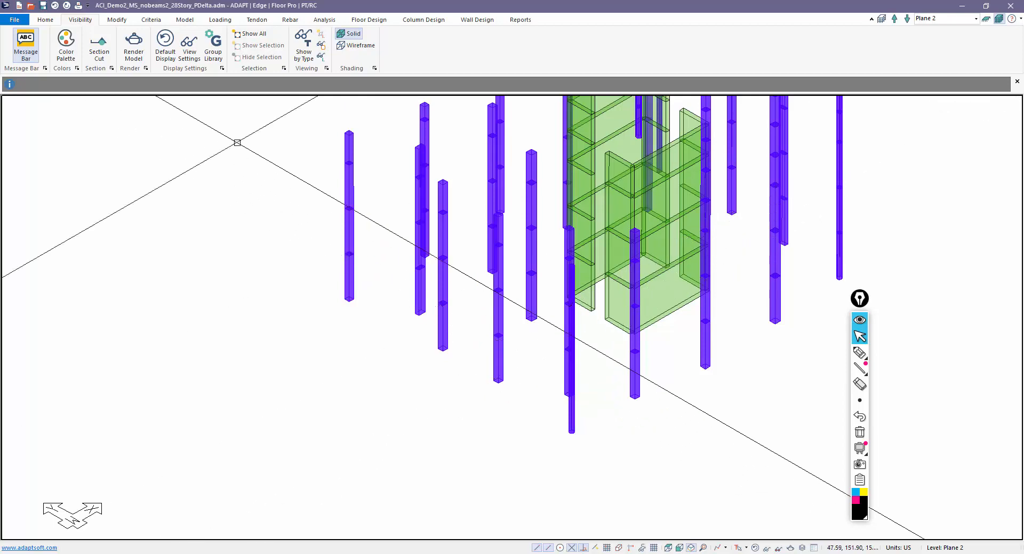
Step: Open the Criteria Analysis/Design Options showing the wall and column far-end support conditions
click(152, 19)
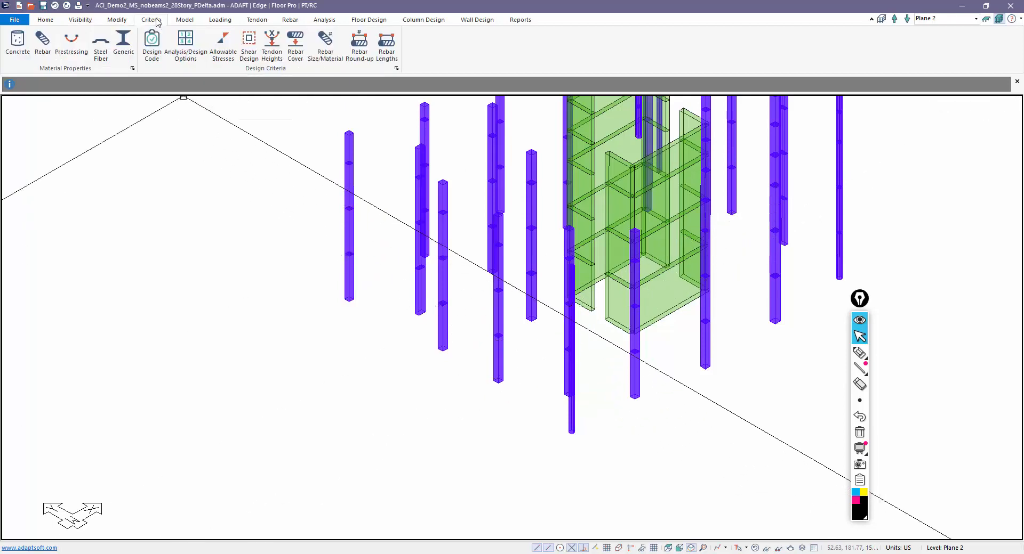
click(185, 44)
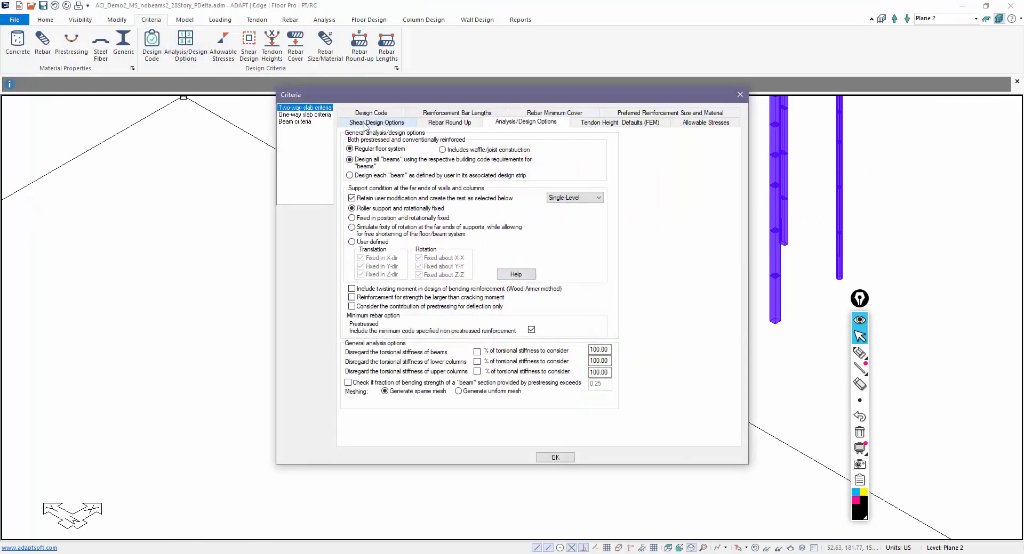
click(859, 353)
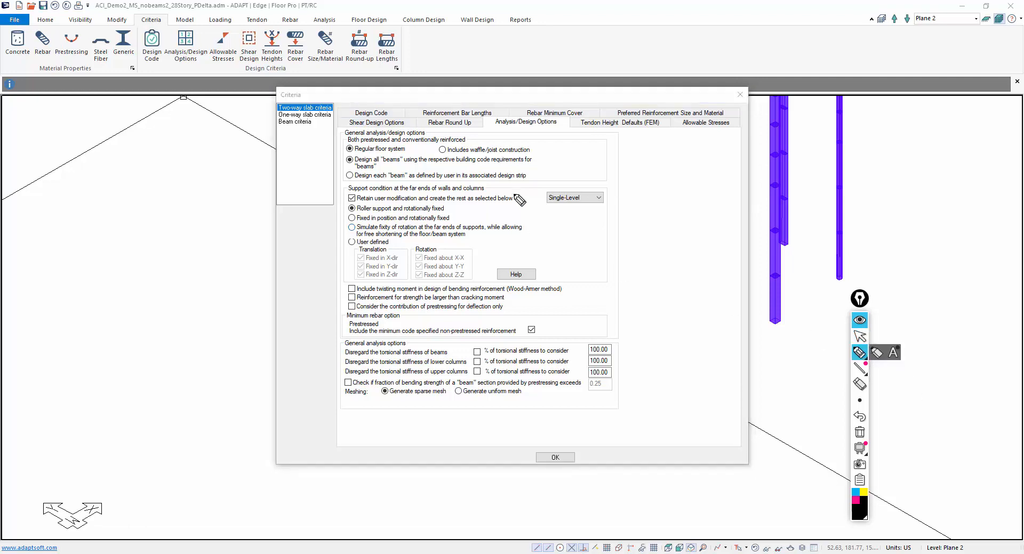
mouse_move(617, 189)
mouse_down()
mouse_move(336, 180)
mouse_move(329, 258)
mouse_move(344, 287)
mouse_move(628, 281)
mouse_move(617, 192)
mouse_up()
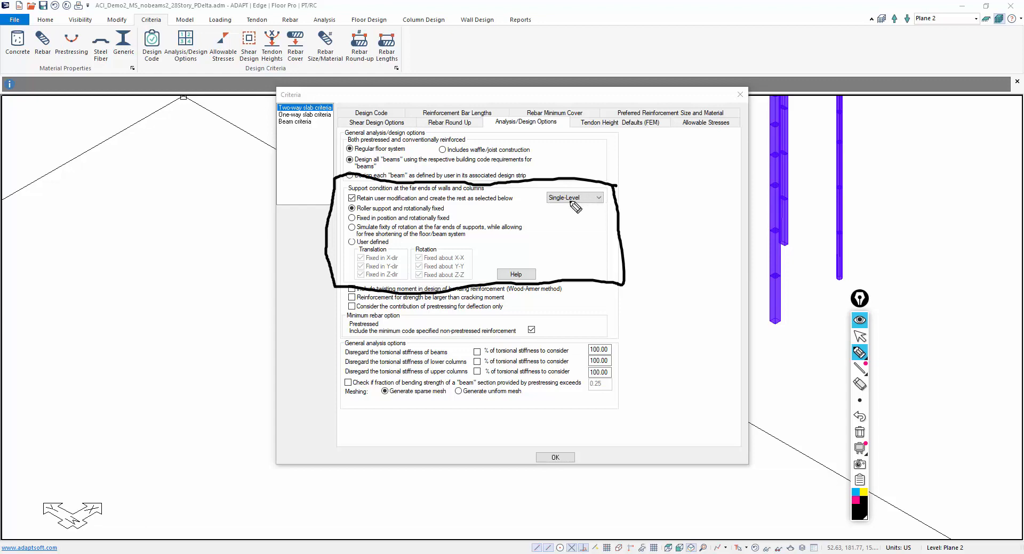
drag(552, 204, 579, 207)
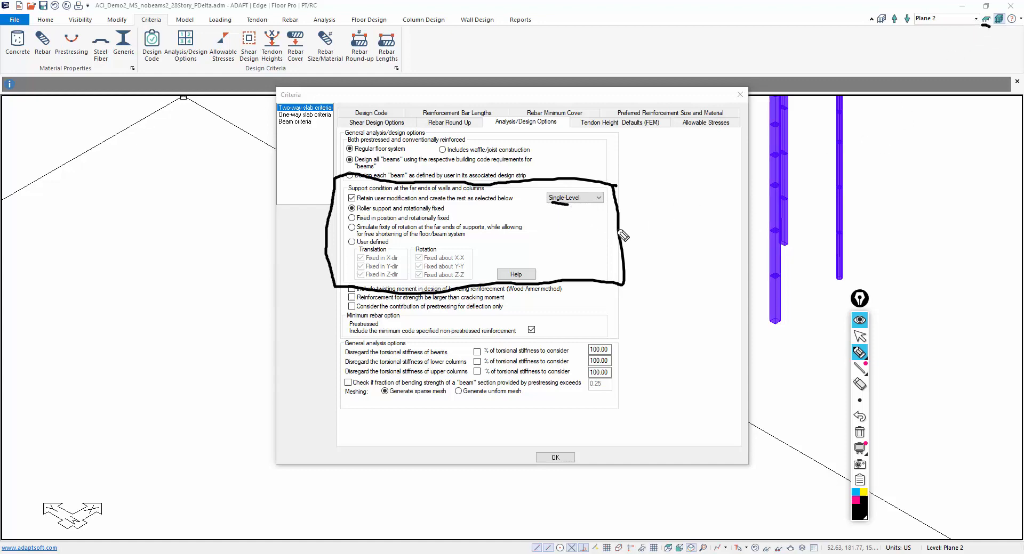
click(857, 337)
click(596, 200)
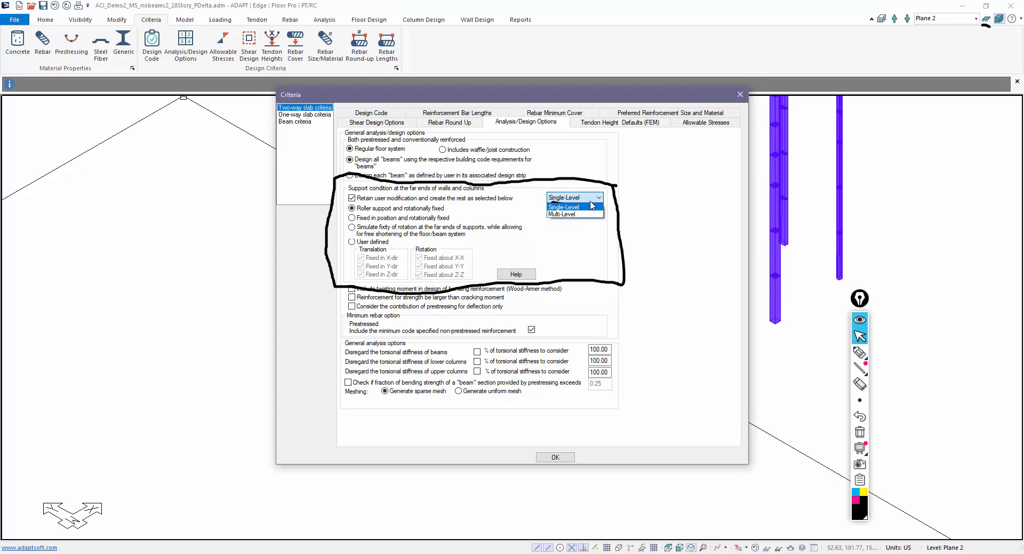
click(576, 215)
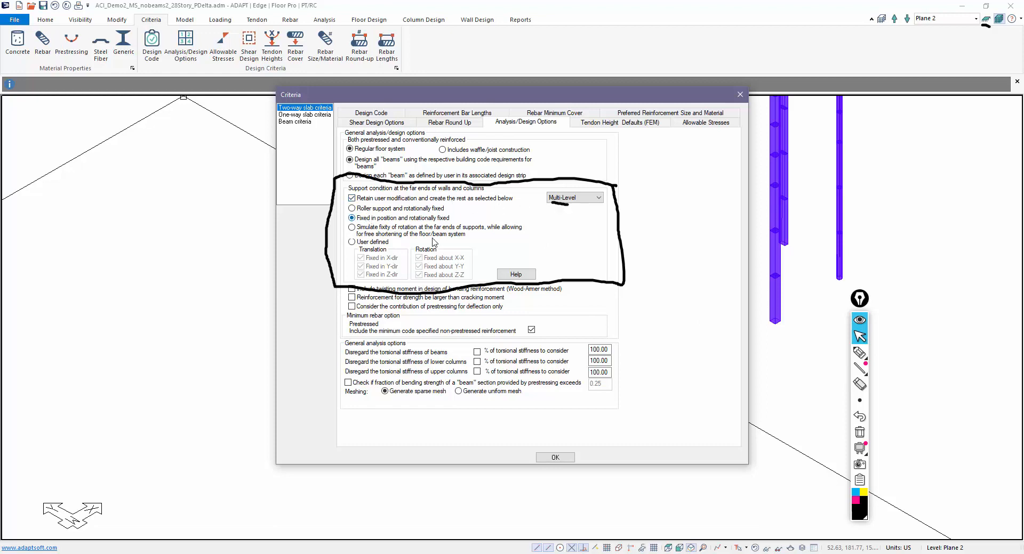
click(859, 352)
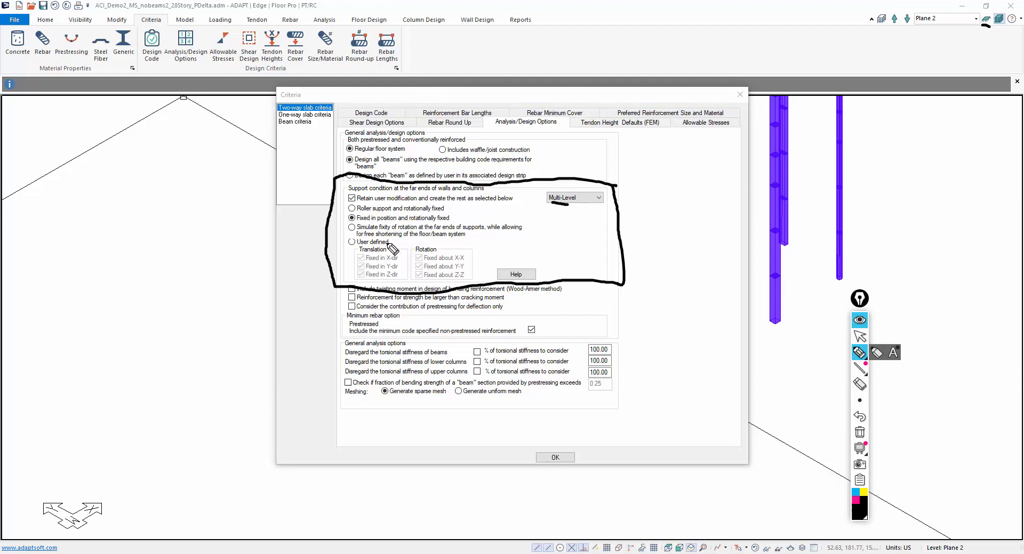
drag(350, 221, 452, 221)
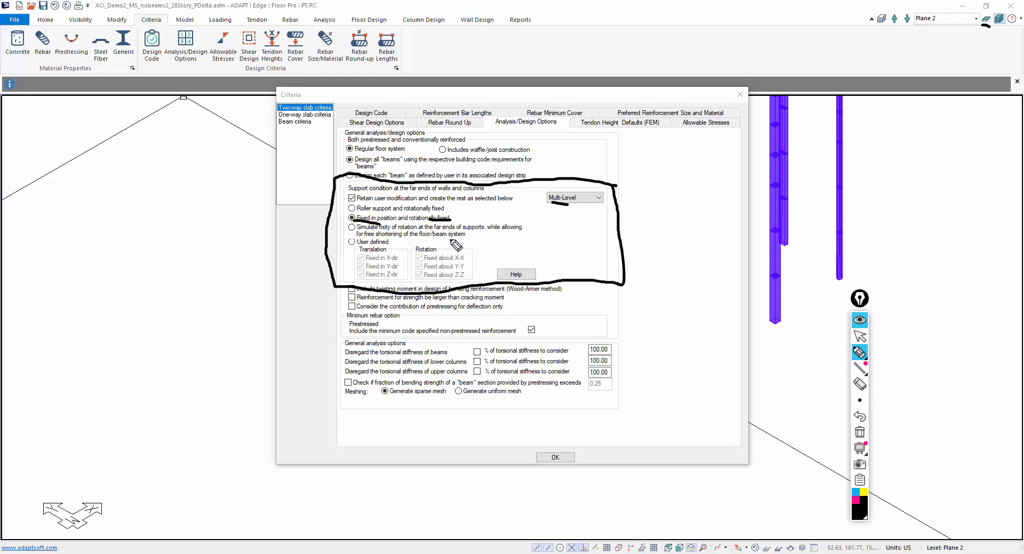
click(859, 337)
click(351, 242)
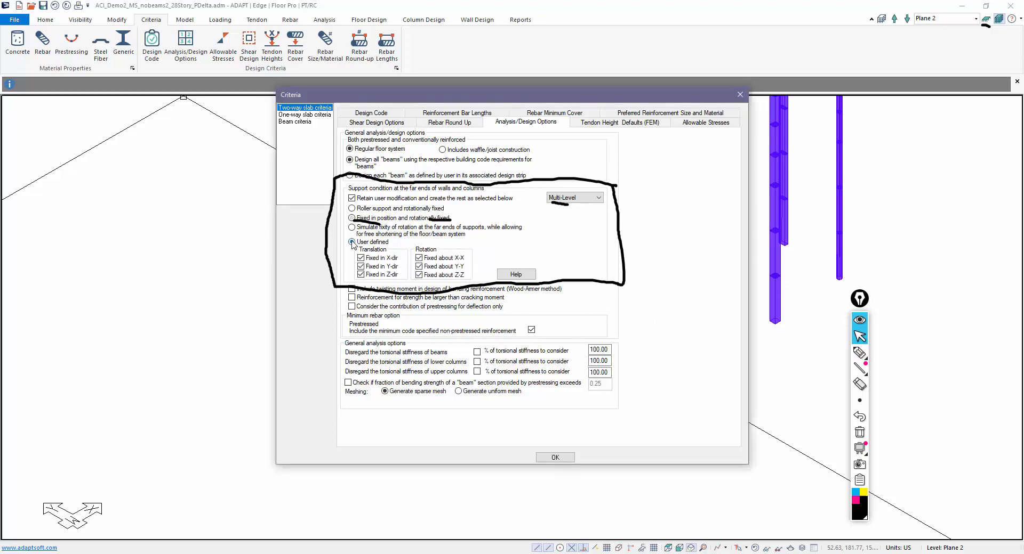
click(418, 258)
click(418, 275)
click(351, 218)
click(858, 431)
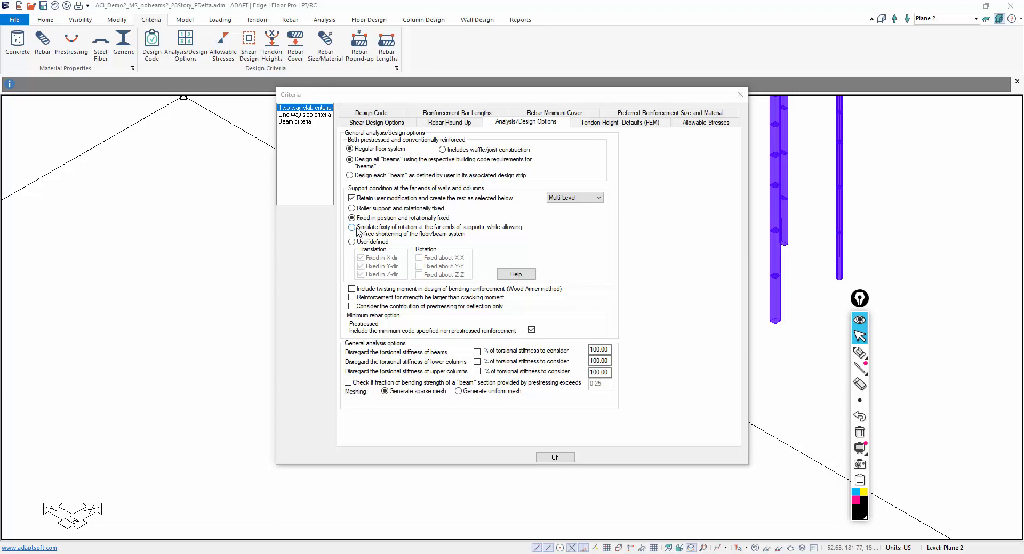
click(568, 199)
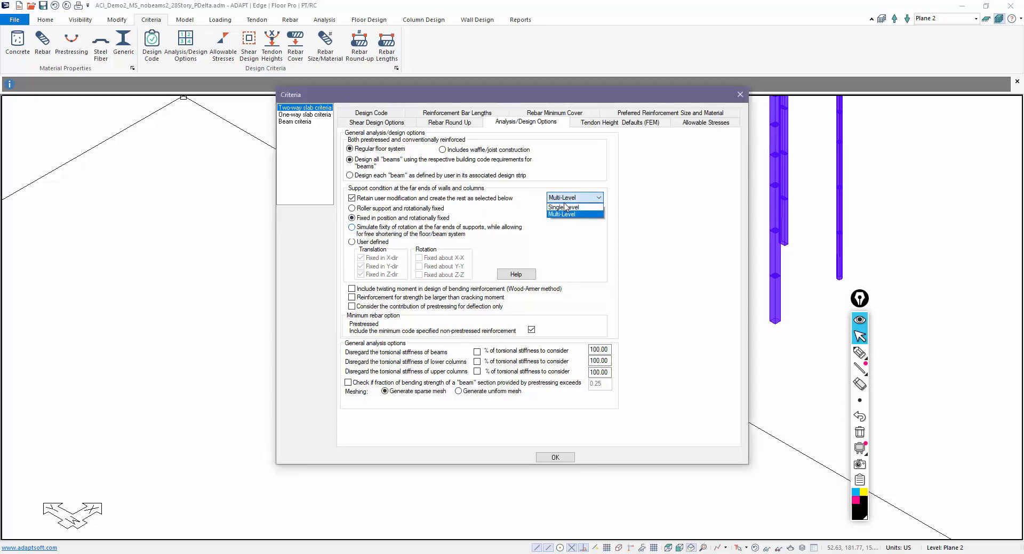
click(568, 211)
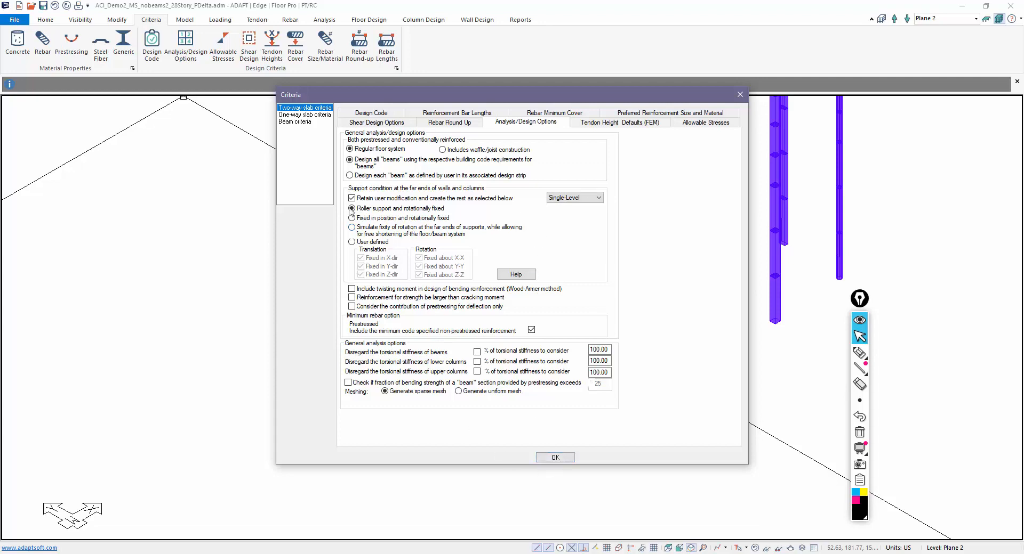
Step: Accept the criteria, orbit toward the wall bases and start creating supports from the Model tools
click(555, 457)
middle_drag(570, 476, 521, 475)
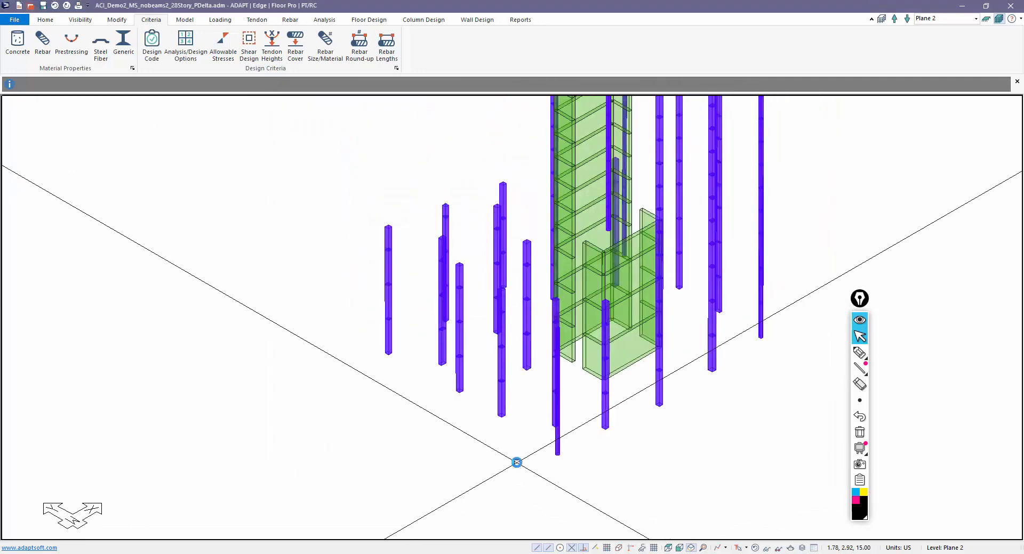
scroll(521, 474, down, 5)
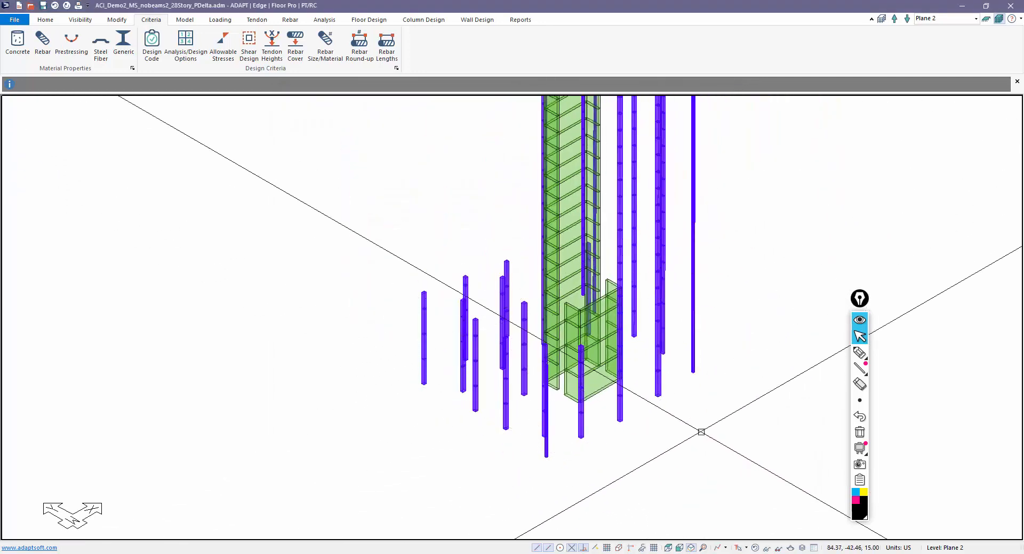
middle_drag(507, 463, 498, 465)
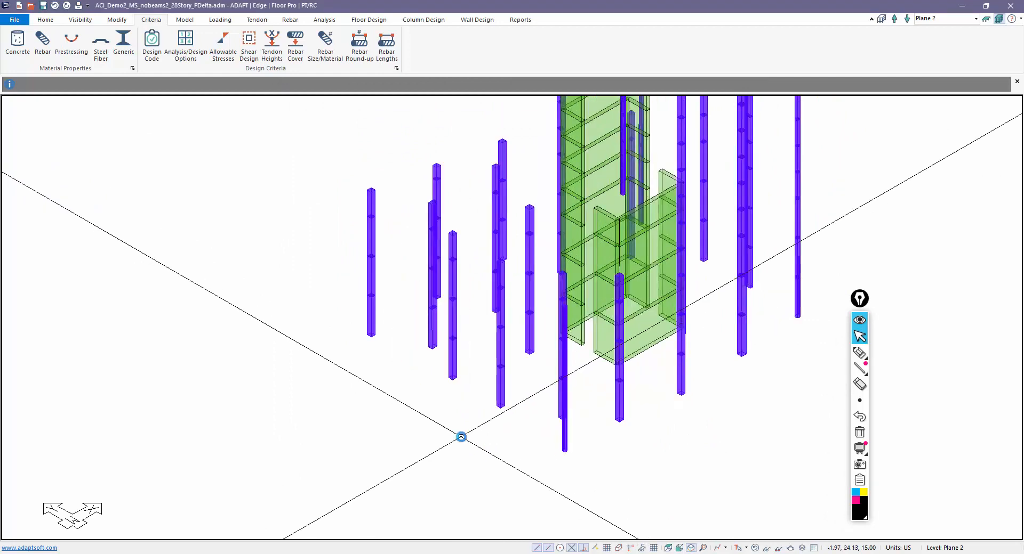
scroll(462, 436, up, 4)
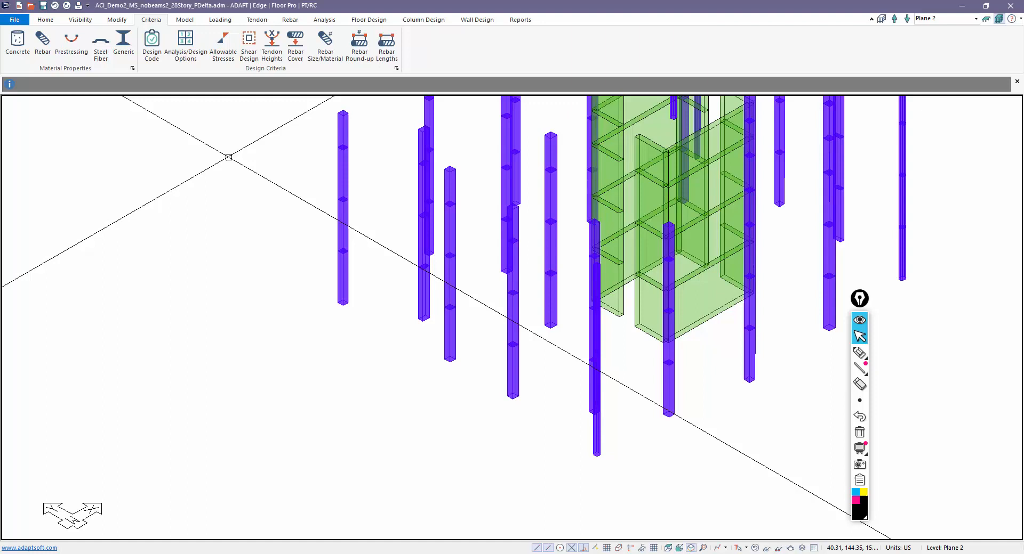
click(185, 19)
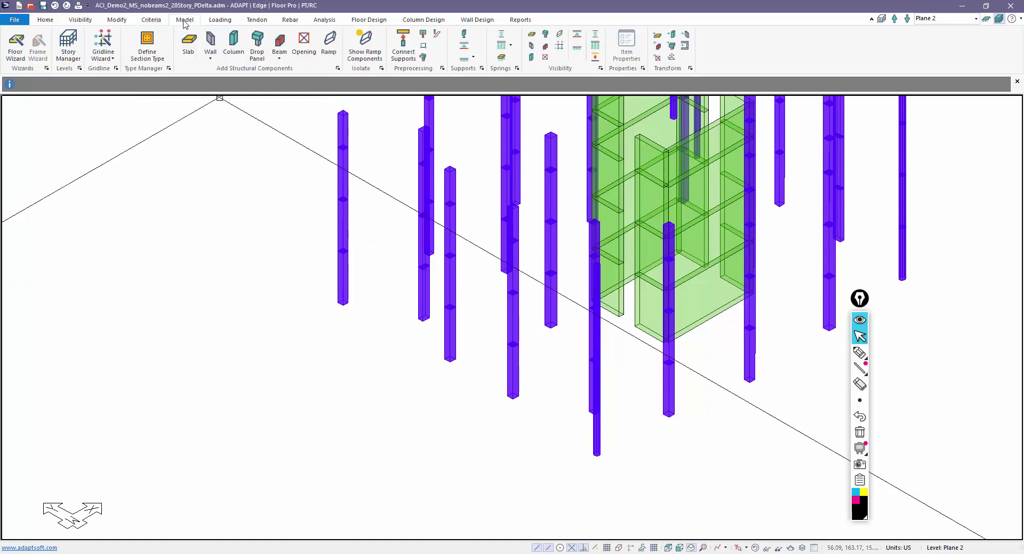
click(464, 36)
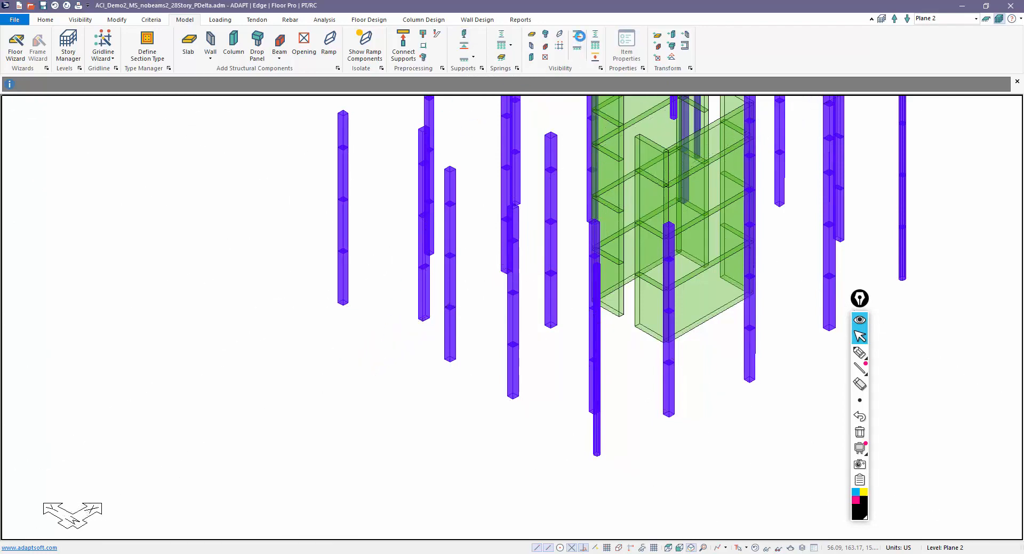
scroll(453, 400, up, 2)
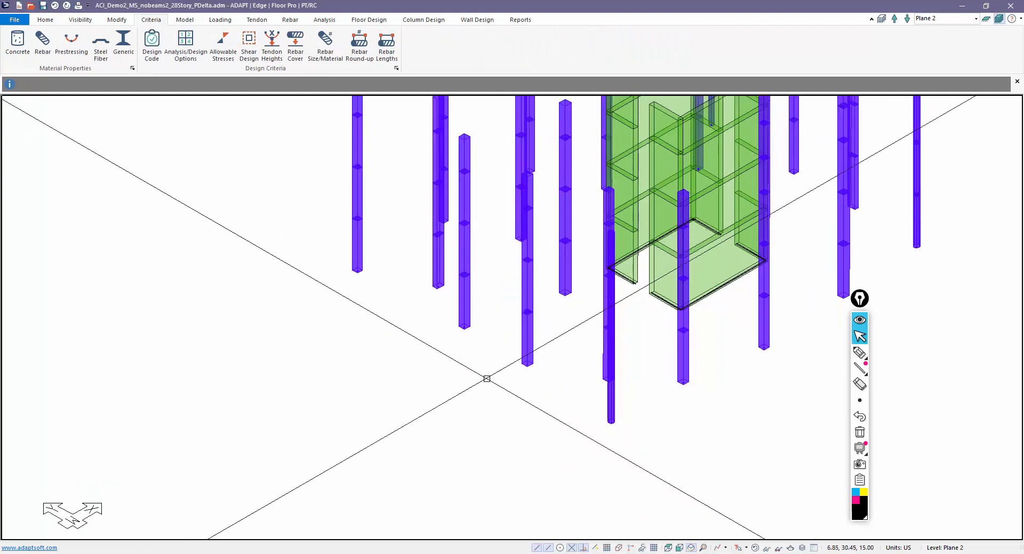
scroll(496, 384, up, 2)
scroll(631, 366, up, 2)
scroll(630, 366, up, 2)
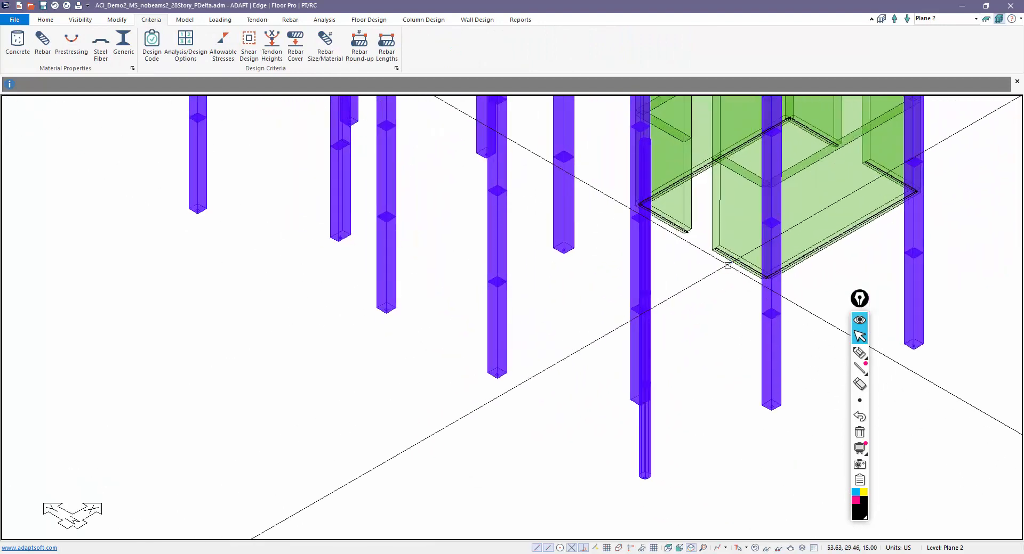
scroll(656, 319, up, 2)
scroll(672, 280, up, 2)
scroll(687, 250, up, 2)
scroll(688, 250, up, 2)
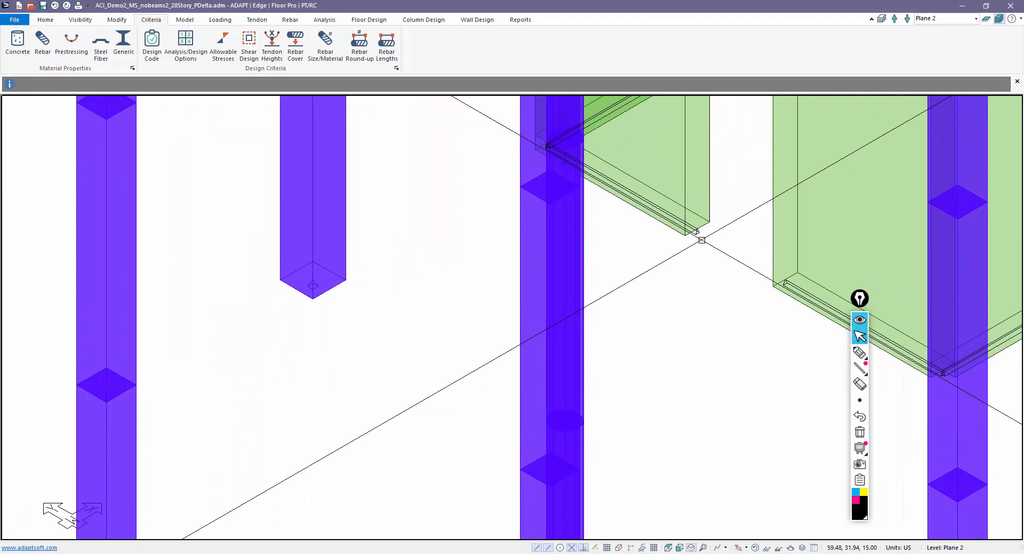
Step: Check the wall-base line support and commit the column's point support settings
click(698, 233)
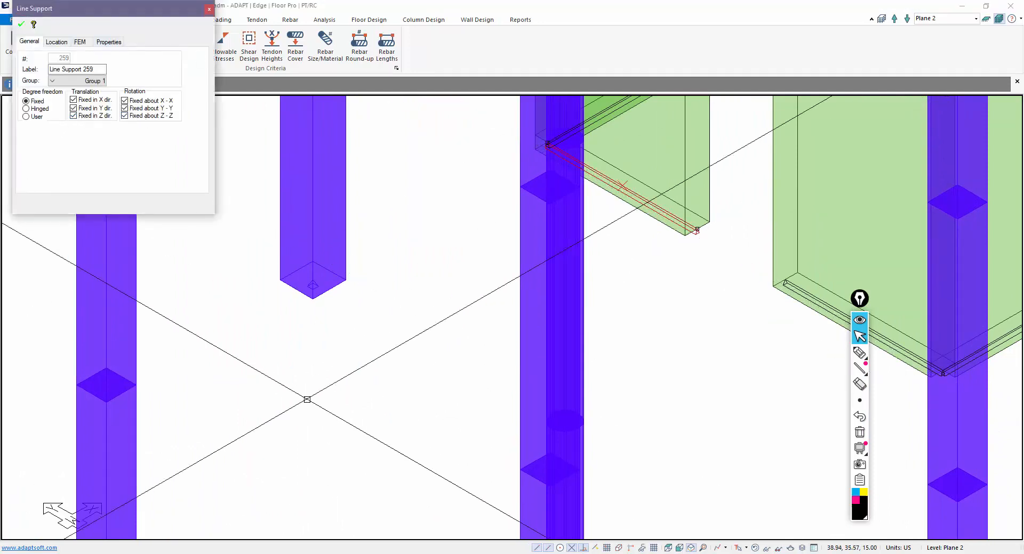
key(Escape)
scroll(353, 429, down, 4)
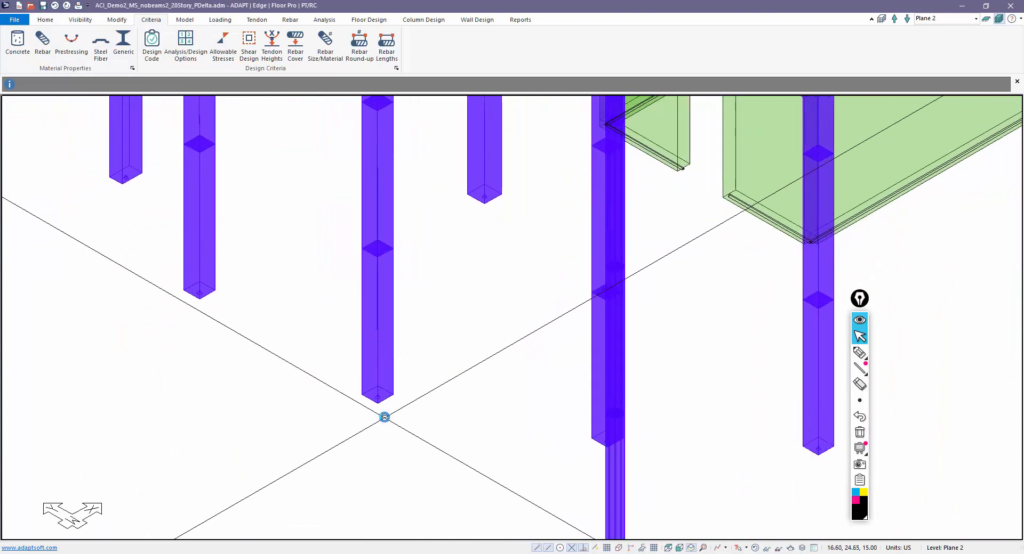
scroll(376, 410, up, 3)
scroll(376, 411, up, 3)
click(373, 367)
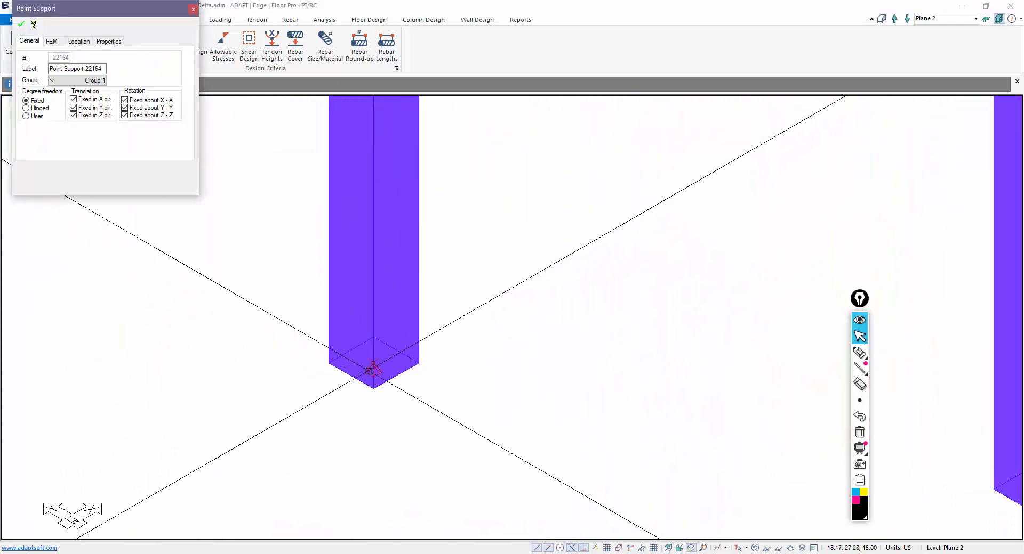
key(Escape)
scroll(279, 393, down, 3)
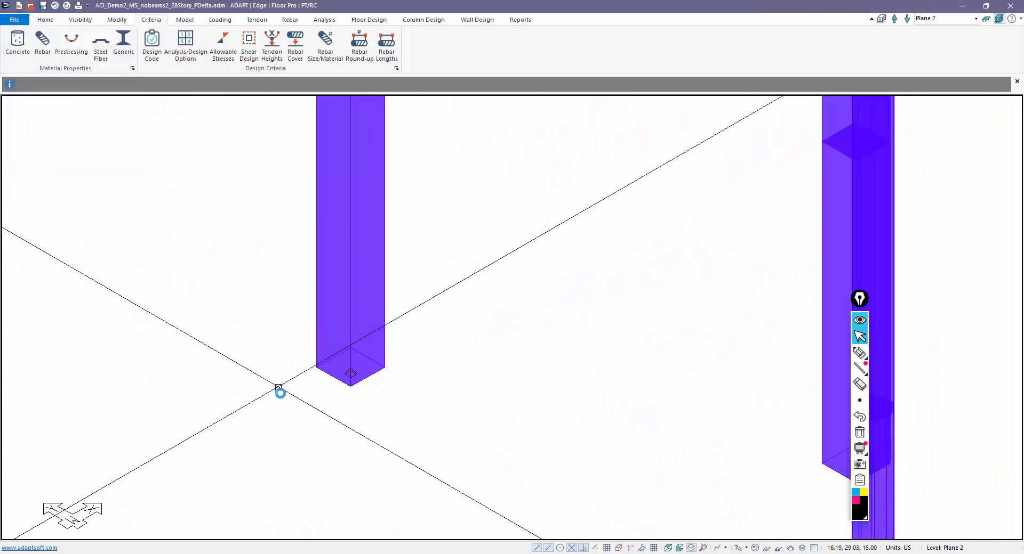
scroll(290, 403, down, 3)
scroll(290, 404, down, 4)
scroll(290, 403, down, 3)
Step: Inspect a core wall's line support restraints and close them without changes
mouse_move(296, 415)
middle_down()
mouse_move(497, 501)
mouse_move(412, 463)
middle_up()
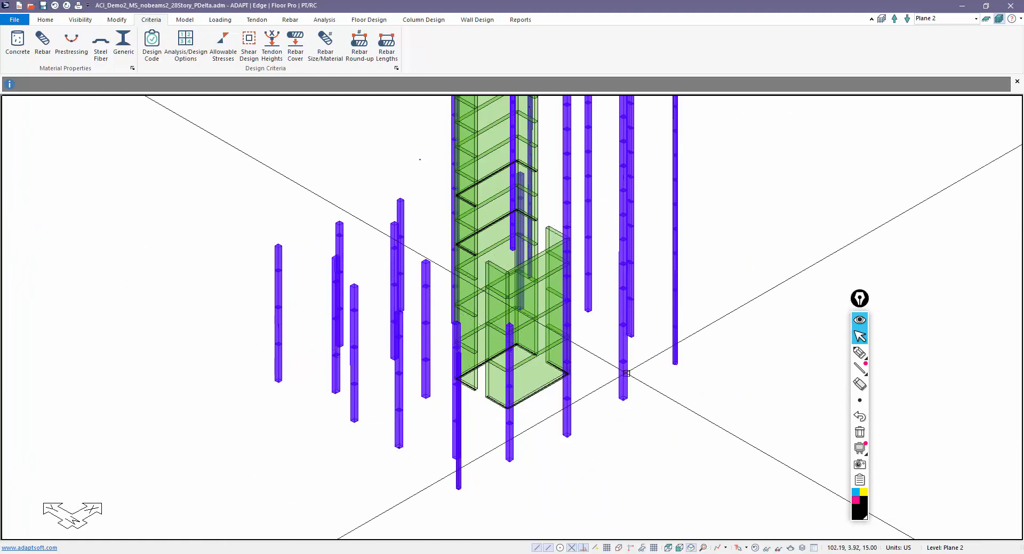
scroll(419, 160, up, 2)
scroll(400, 144, up, 2)
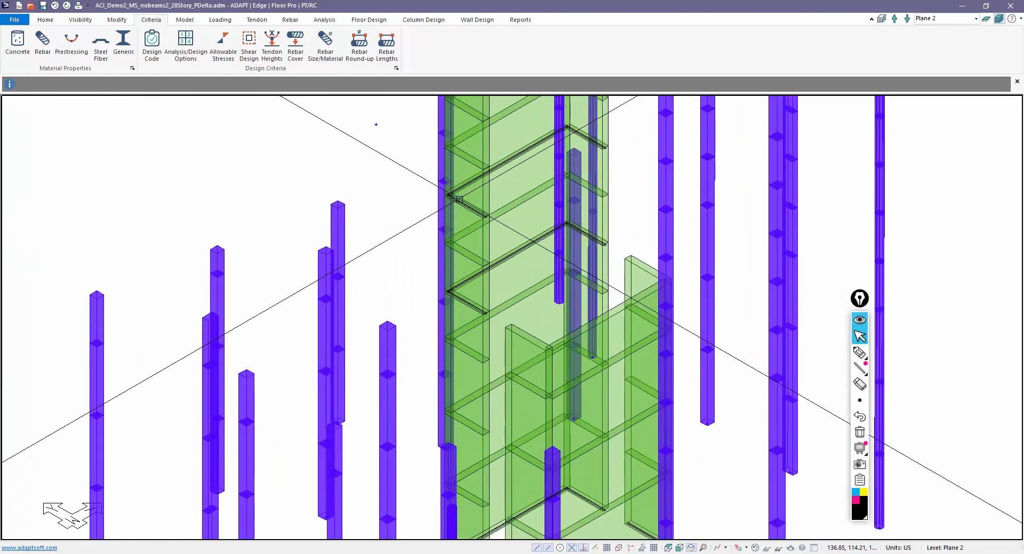
scroll(368, 120, up, 2)
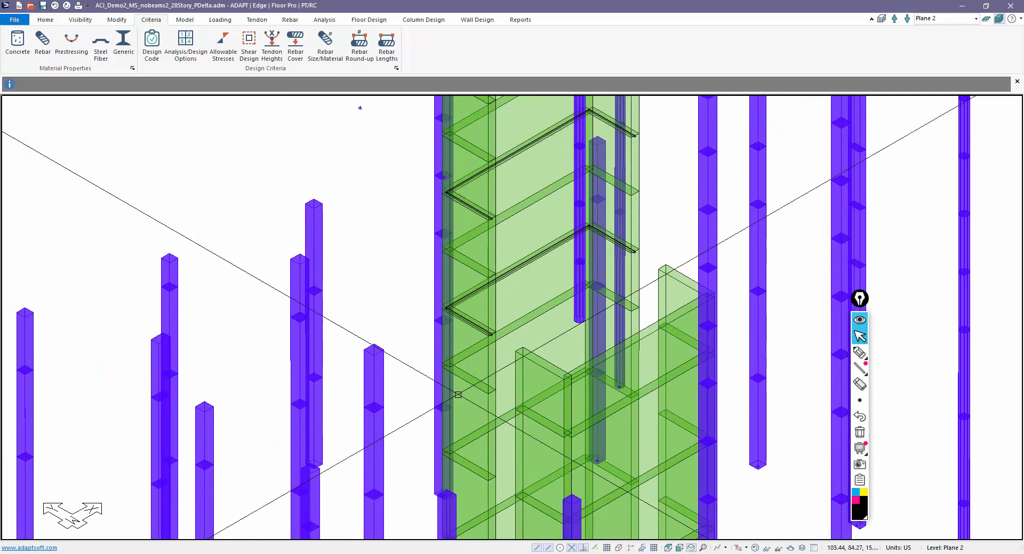
scroll(476, 302, up, 2)
scroll(471, 308, up, 2)
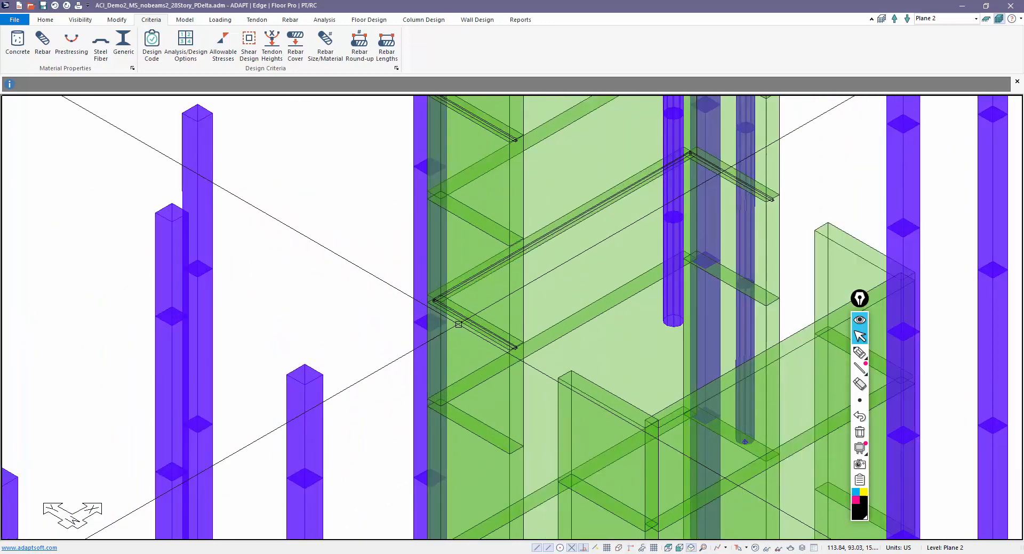
scroll(468, 316, up, 2)
double_click(464, 317)
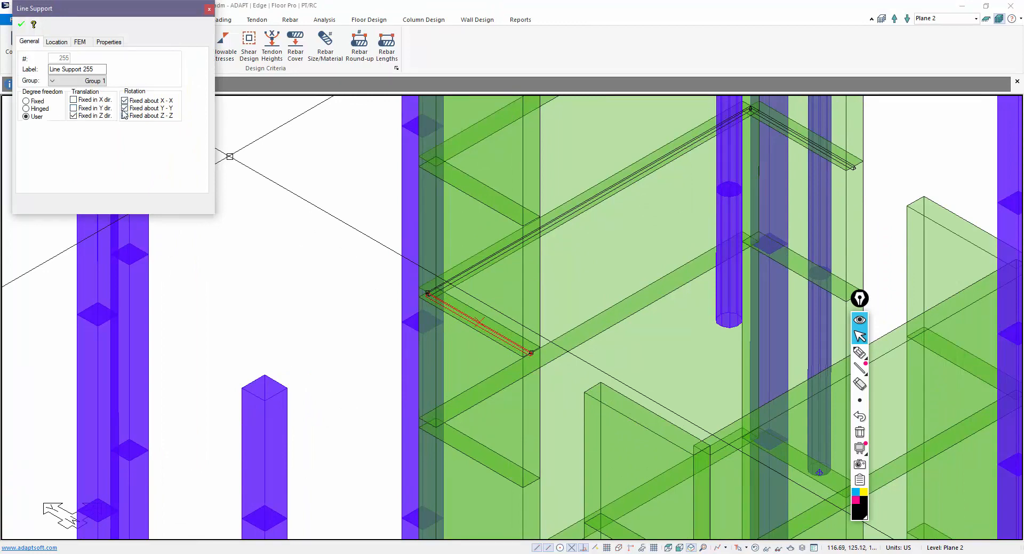
key(Escape)
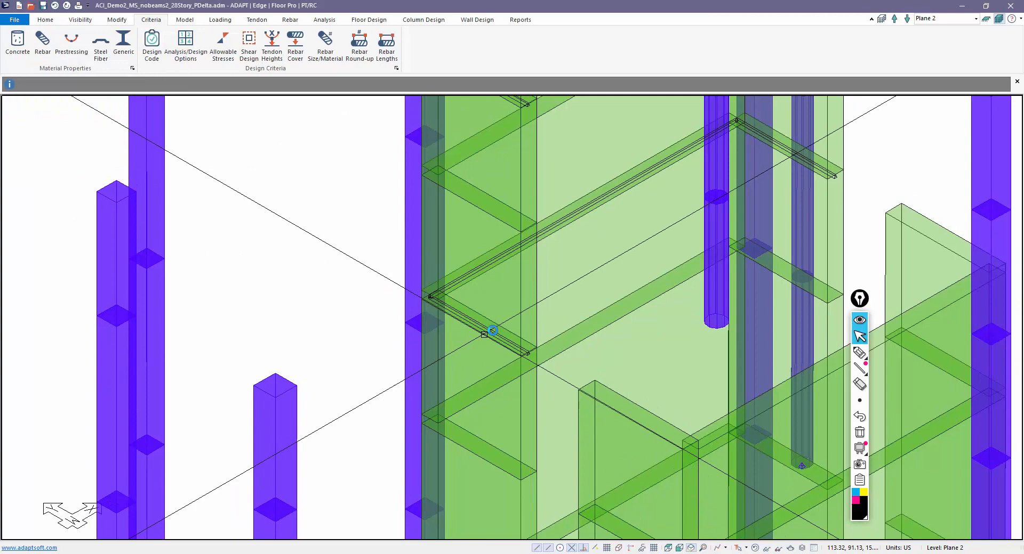
middle_drag(331, 296, 496, 335)
scroll(502, 332, down, 2)
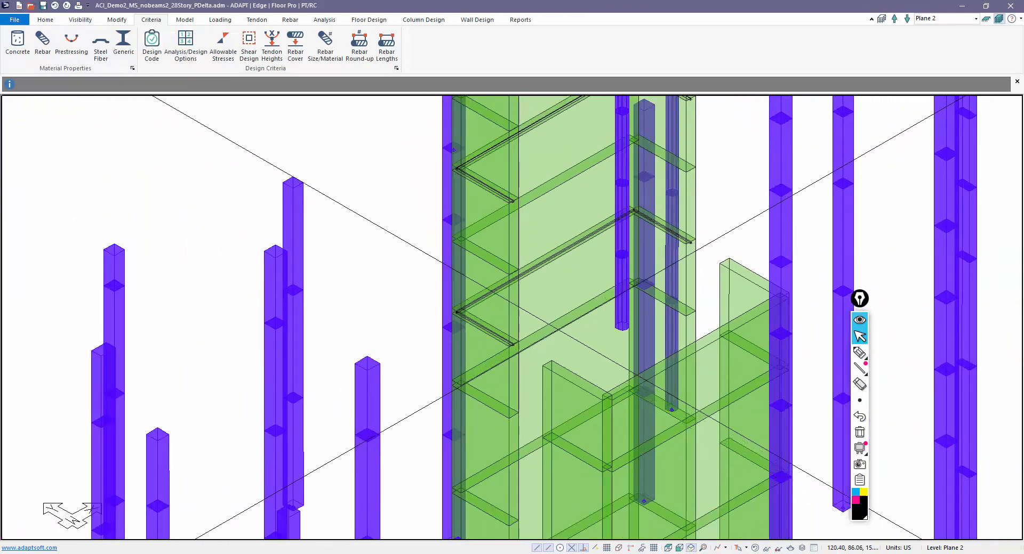
Step: Step the active level up to Plane 6, then show the whole tower in multi-level mode
click(988, 19)
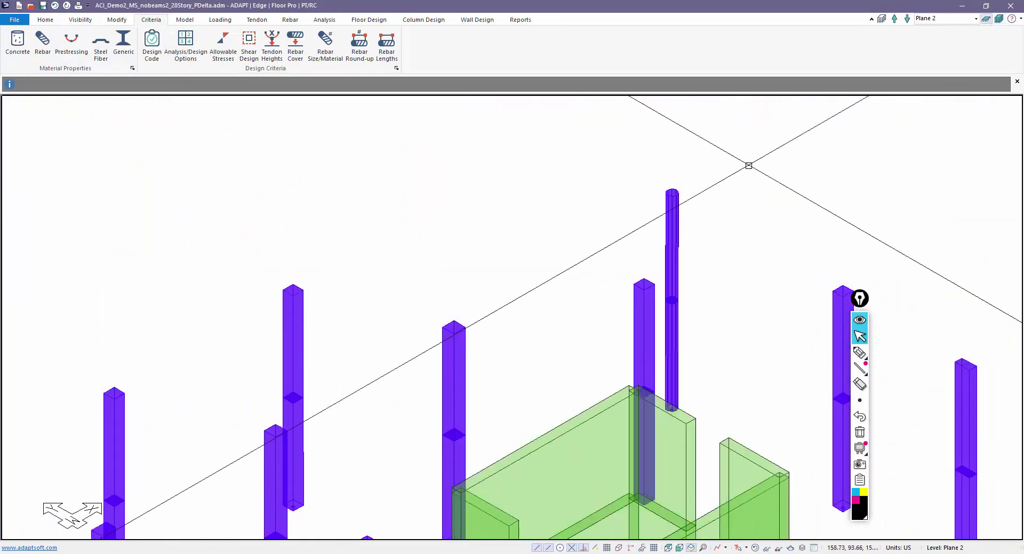
click(894, 19)
click(894, 19)
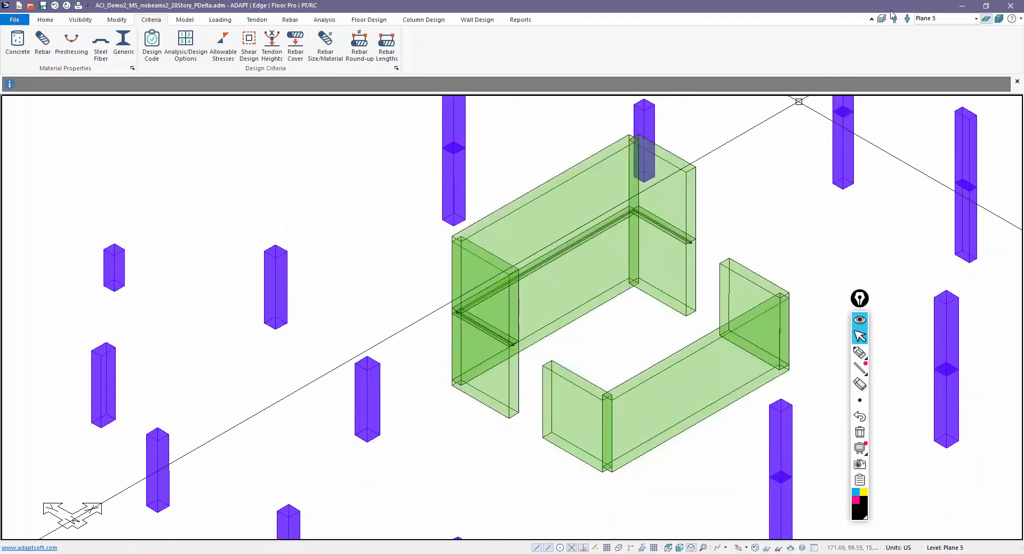
click(894, 19)
scroll(528, 383, down, 1)
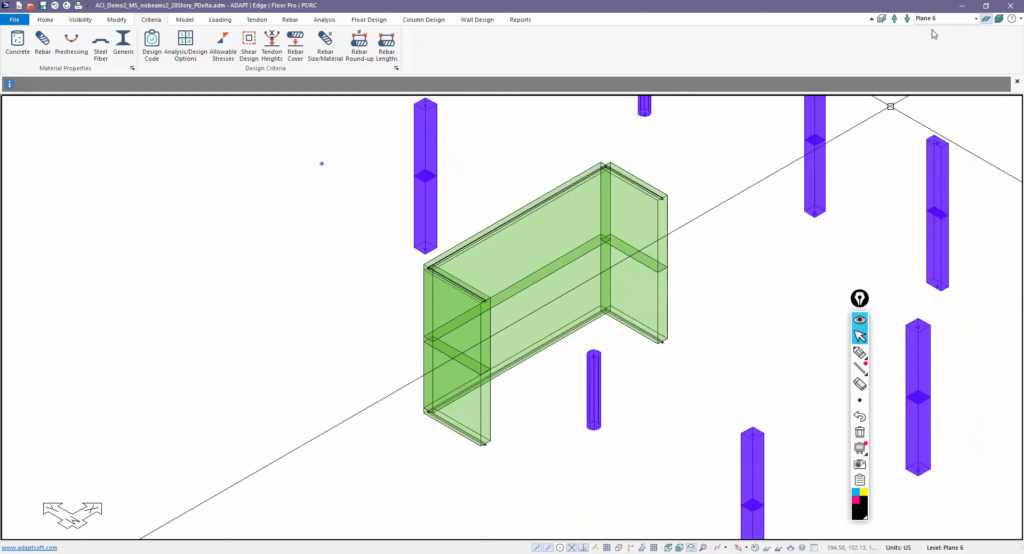
scroll(405, 244, down, 2)
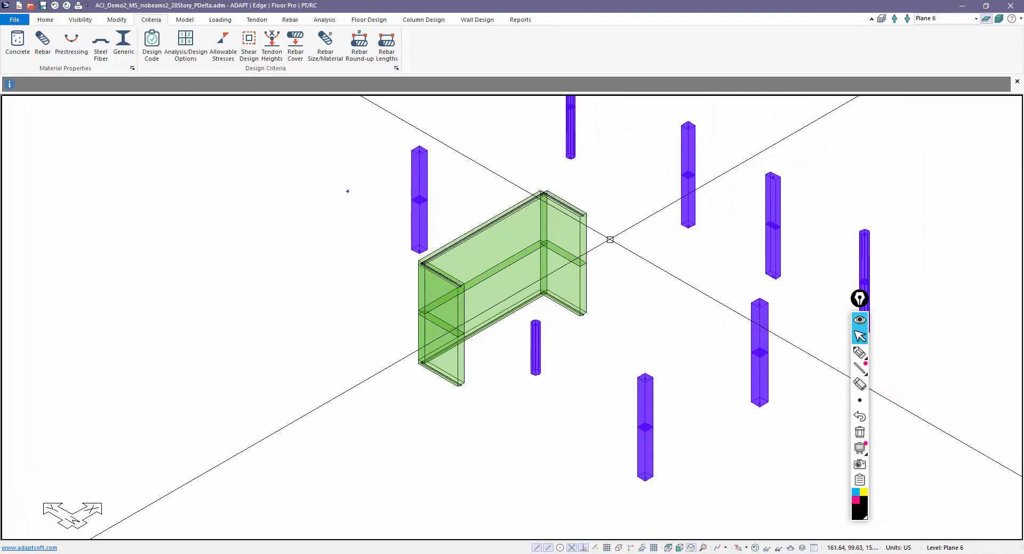
click(998, 19)
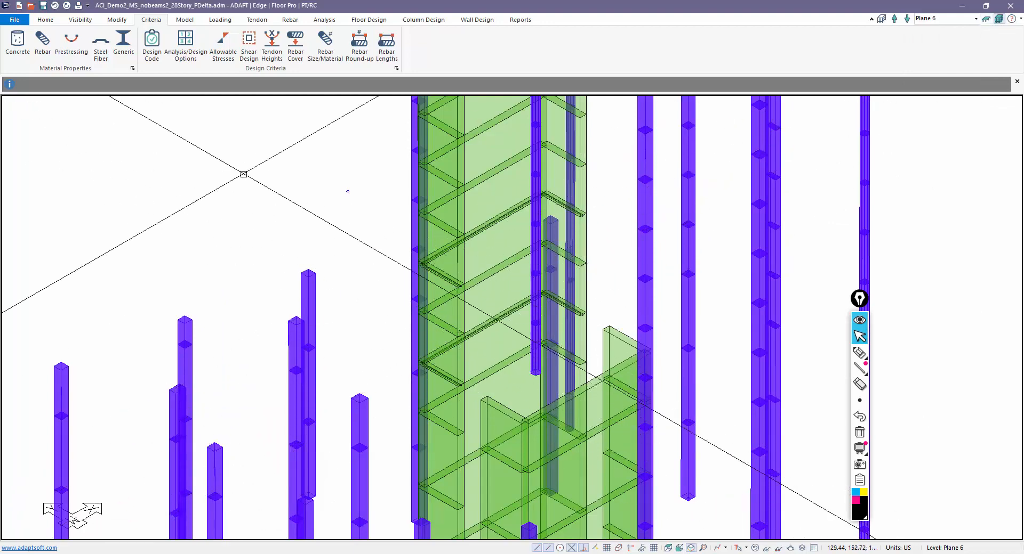
Step: Execute the analysis with only the Service (Total Load) combination selected
click(324, 19)
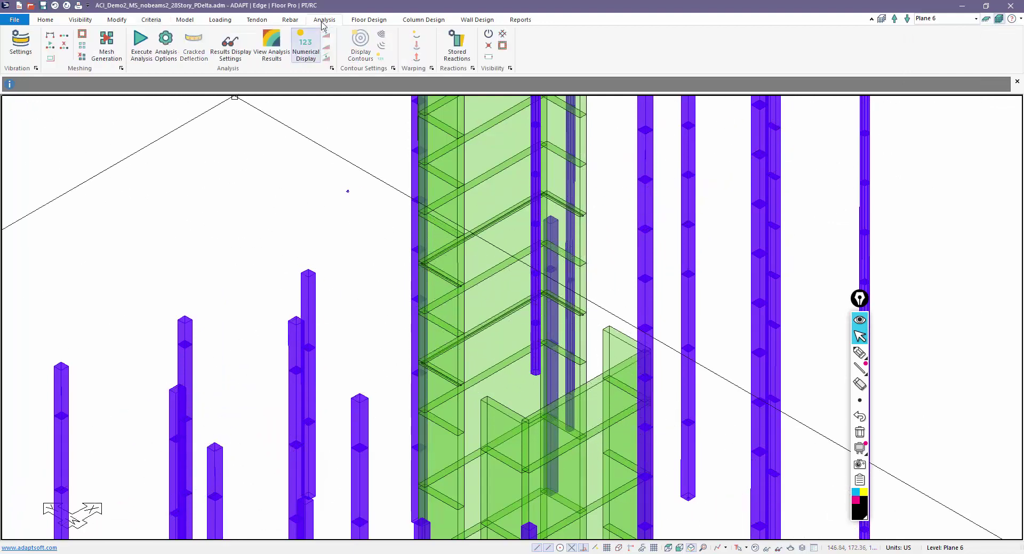
click(140, 47)
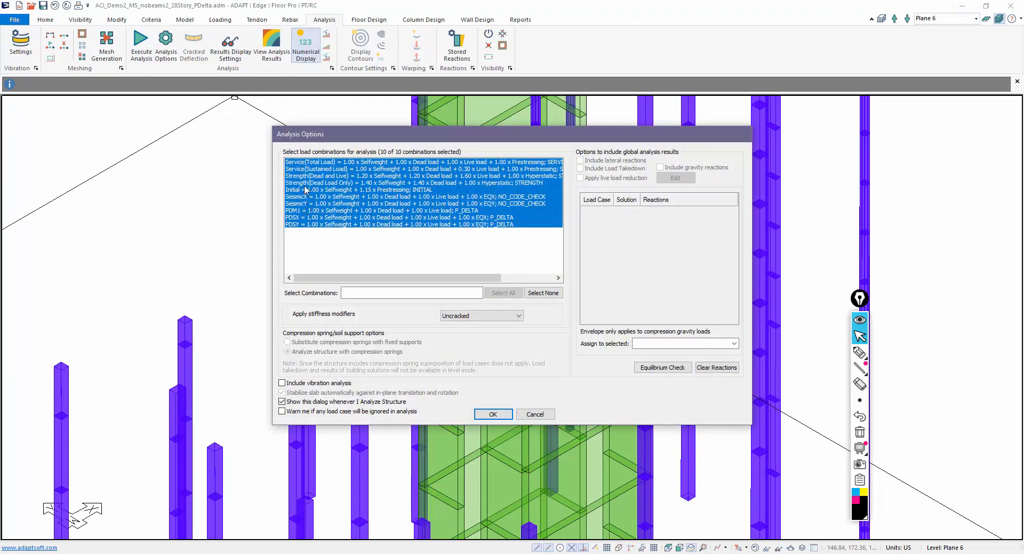
click(317, 164)
mouse_move(320, 135)
mouse_down()
mouse_move(152, 329)
mouse_move(5, 64)
mouse_up()
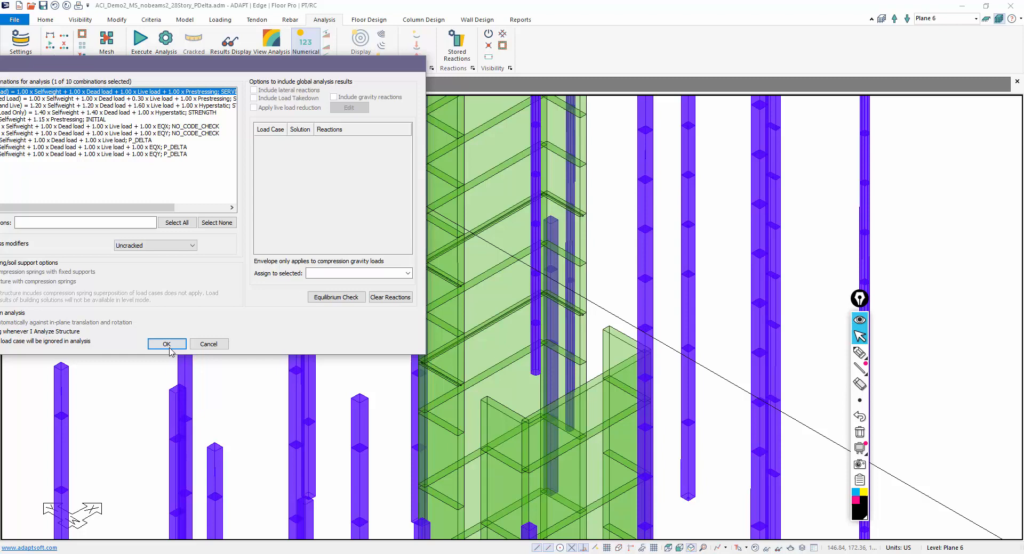
click(167, 345)
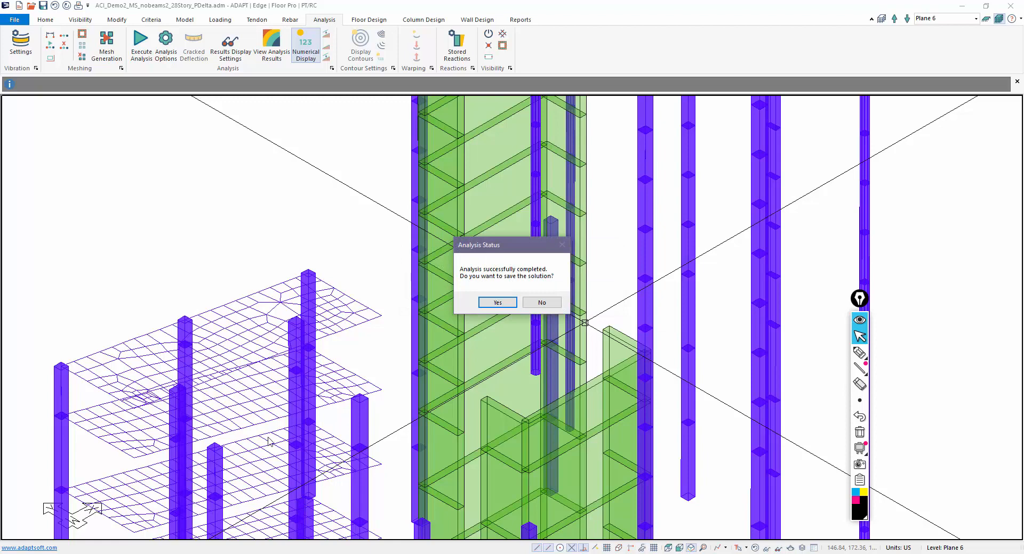
Step: Save the analysis solution and display the support lines at the wall bases
click(497, 302)
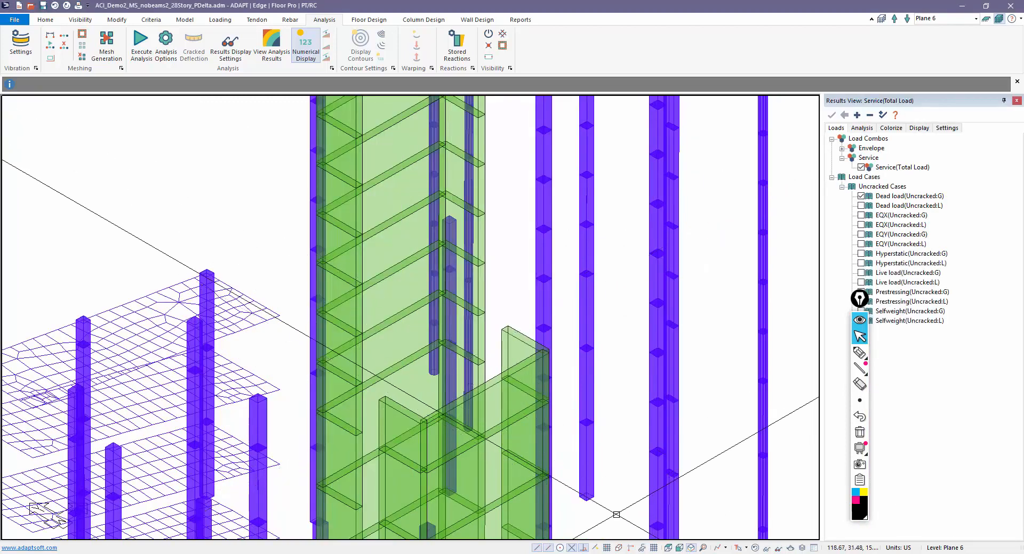
middle_drag(399, 403, 622, 328)
scroll(623, 327, up, 4)
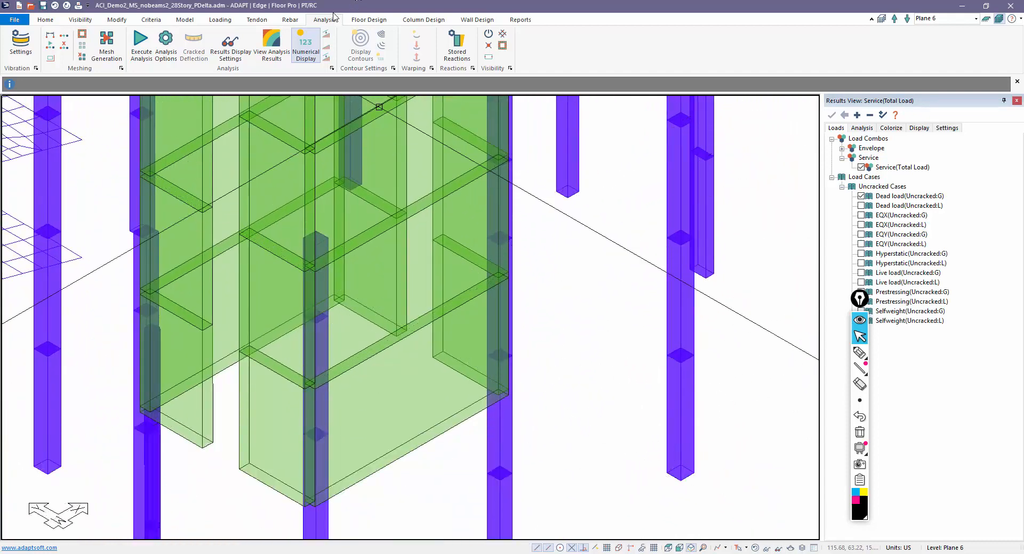
click(183, 19)
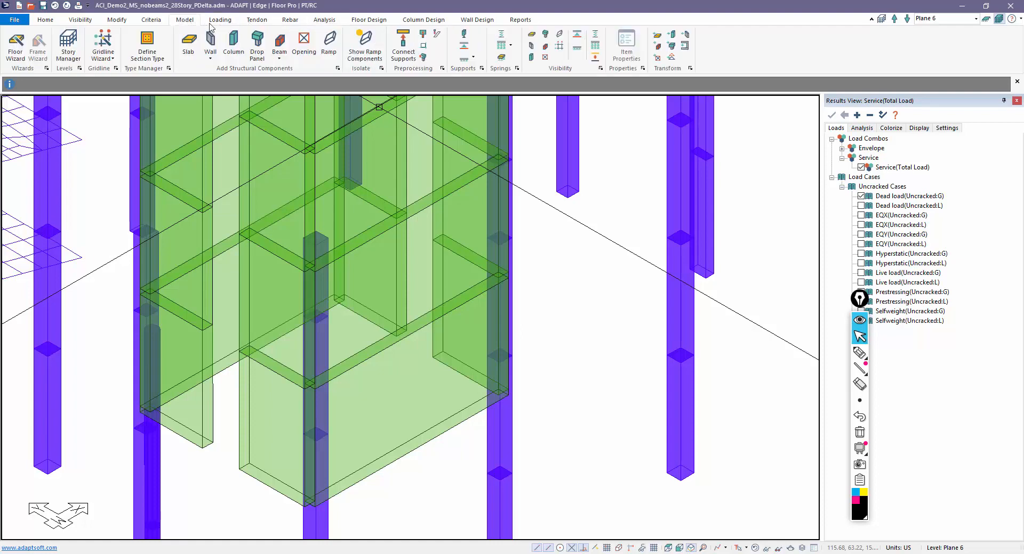
click(578, 53)
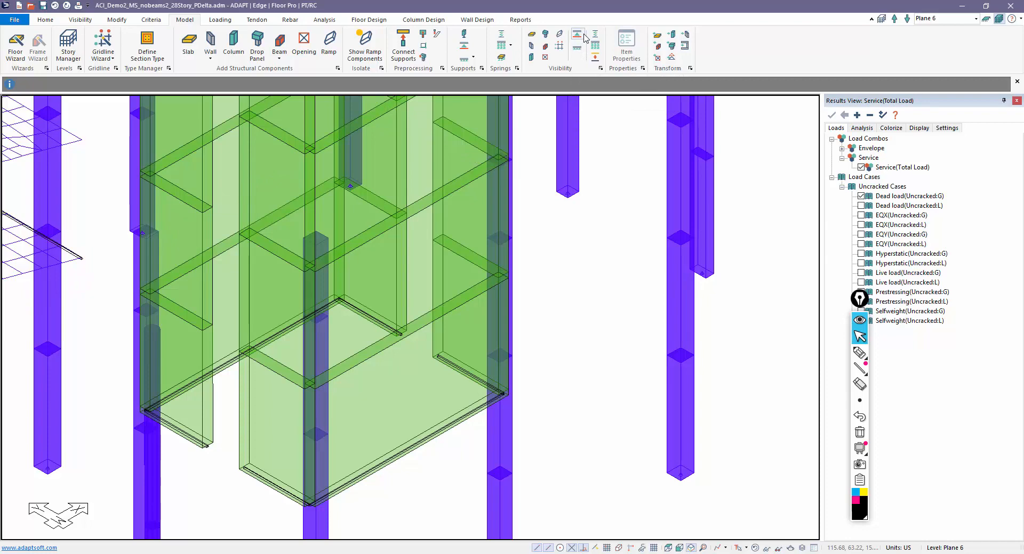
scroll(480, 320, down, 3)
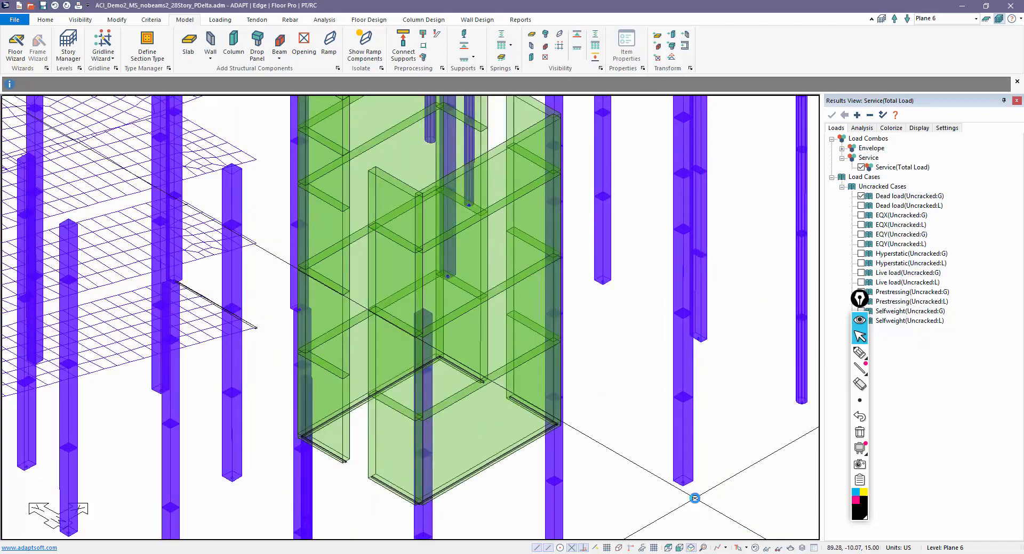
Step: Orbit and pull back the view around the tower base to see the support lines
middle_drag(479, 320, 670, 449)
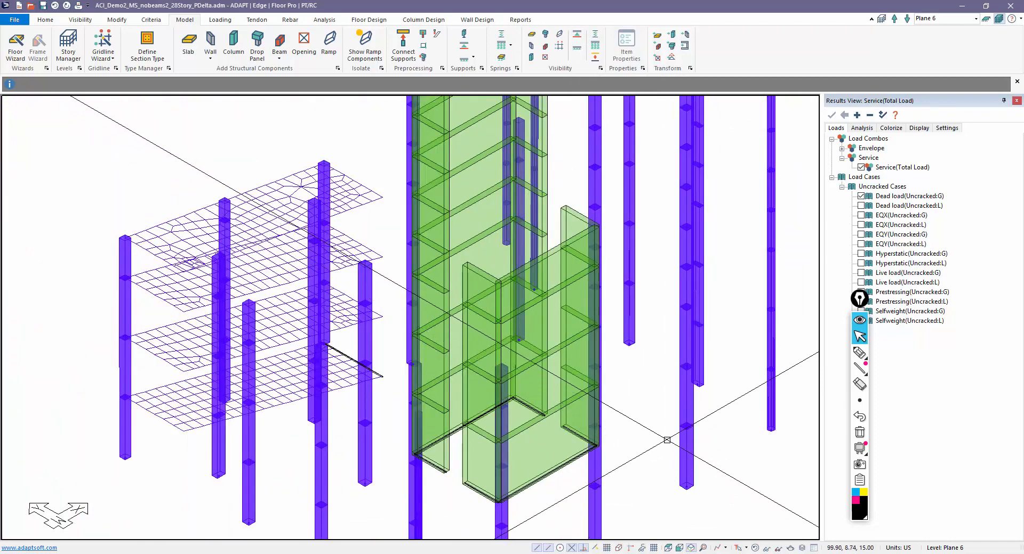
scroll(667, 441, down, 3)
scroll(666, 440, down, 2)
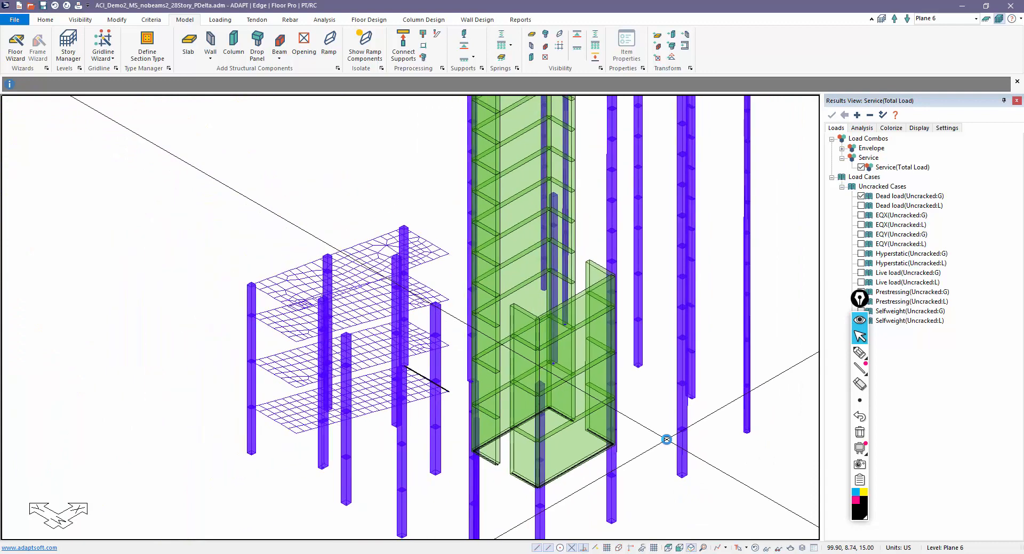
mouse_move(666, 441)
middle_down()
mouse_move(566, 443)
mouse_move(427, 514)
mouse_move(566, 416)
middle_up()
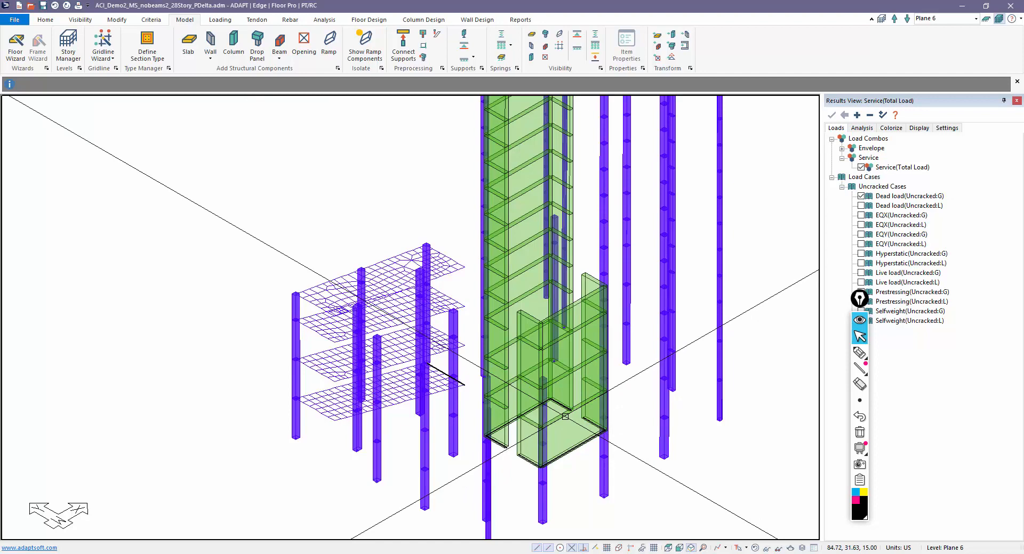
middle_drag(567, 416, 380, 97)
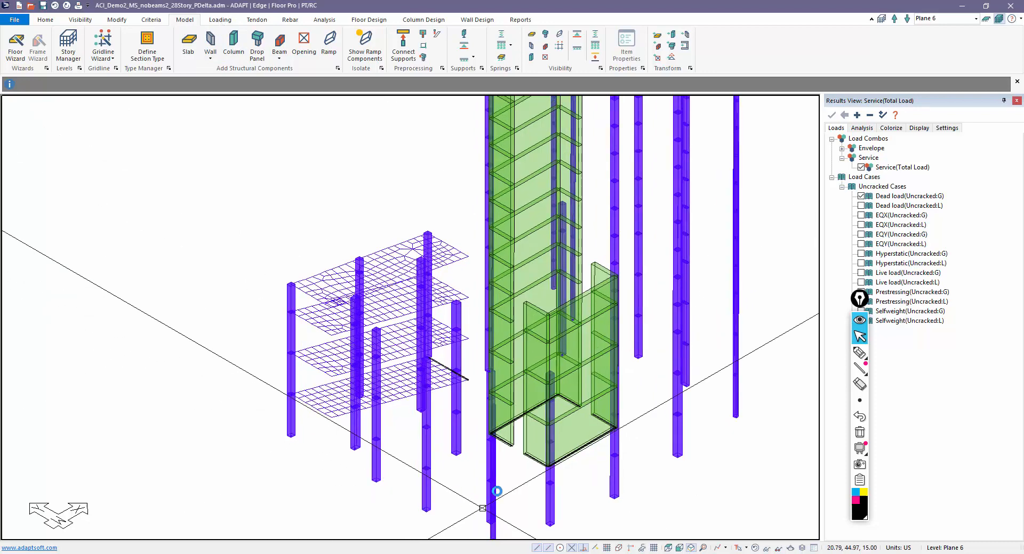
scroll(357, 328, up, 8)
scroll(358, 328, up, 4)
scroll(358, 328, up, 4)
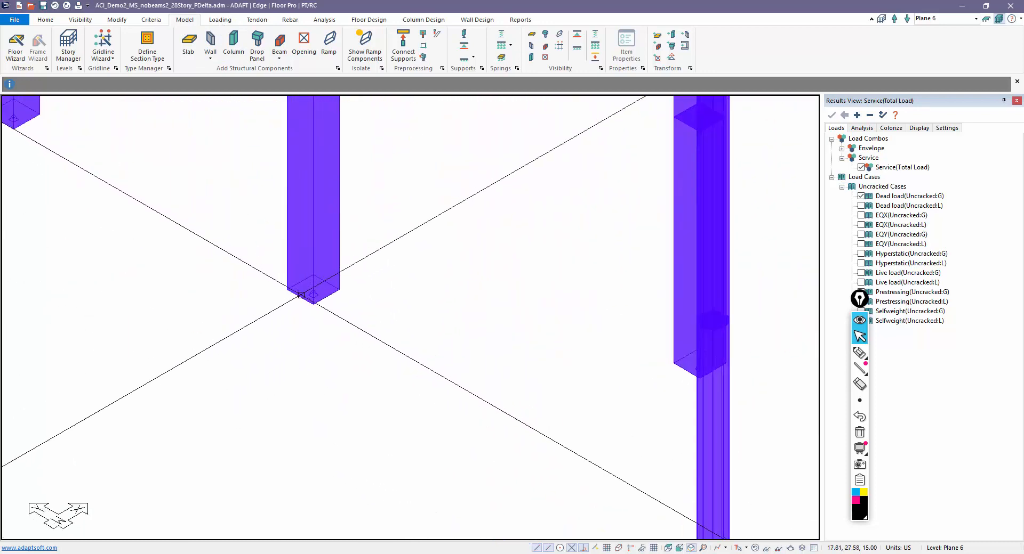
scroll(357, 328, up, 2)
Step: Glance at a column base's point support, then reopen the Analysis/Design Options criteria
click(312, 297)
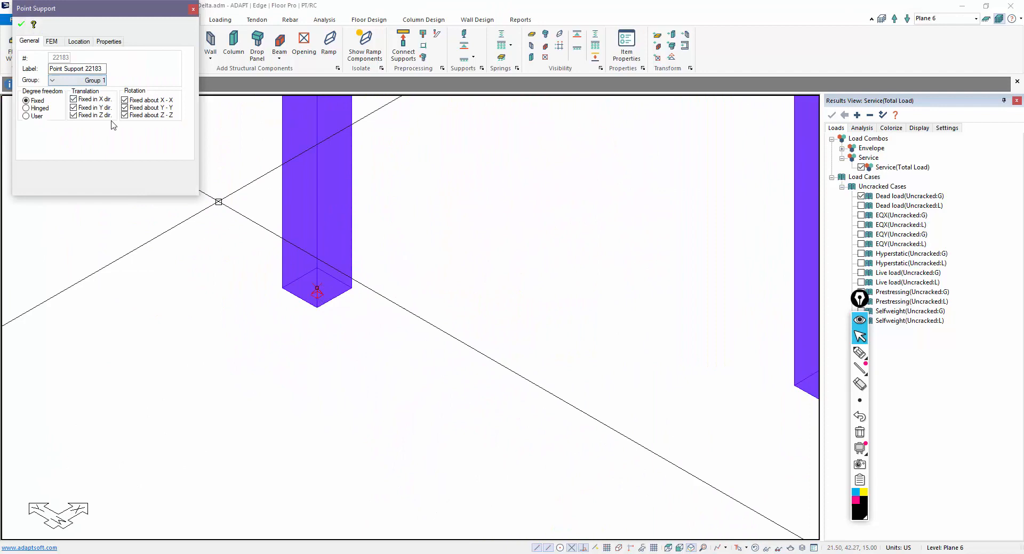
scroll(439, 500, down, 6)
middle_drag(439, 500, 226, 24)
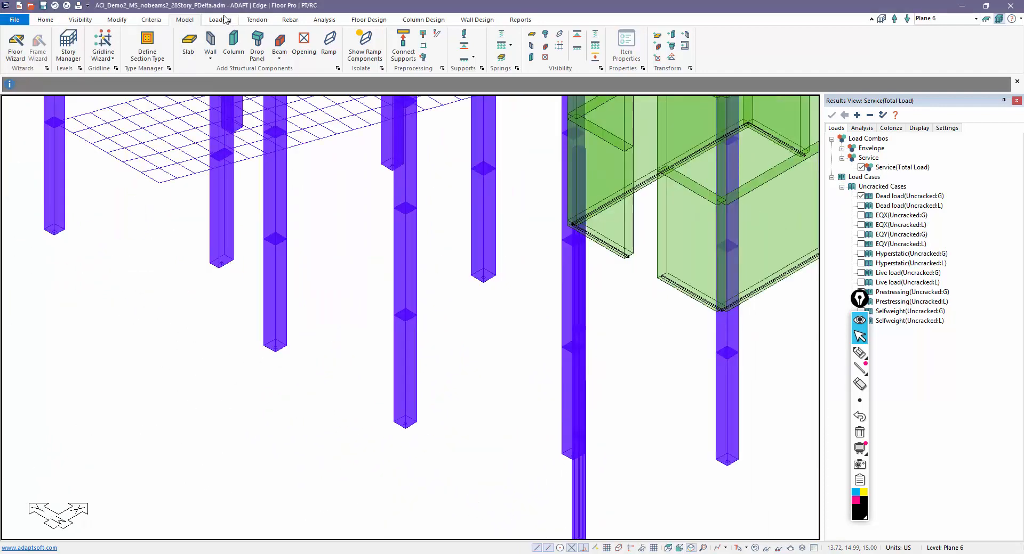
click(149, 19)
click(185, 44)
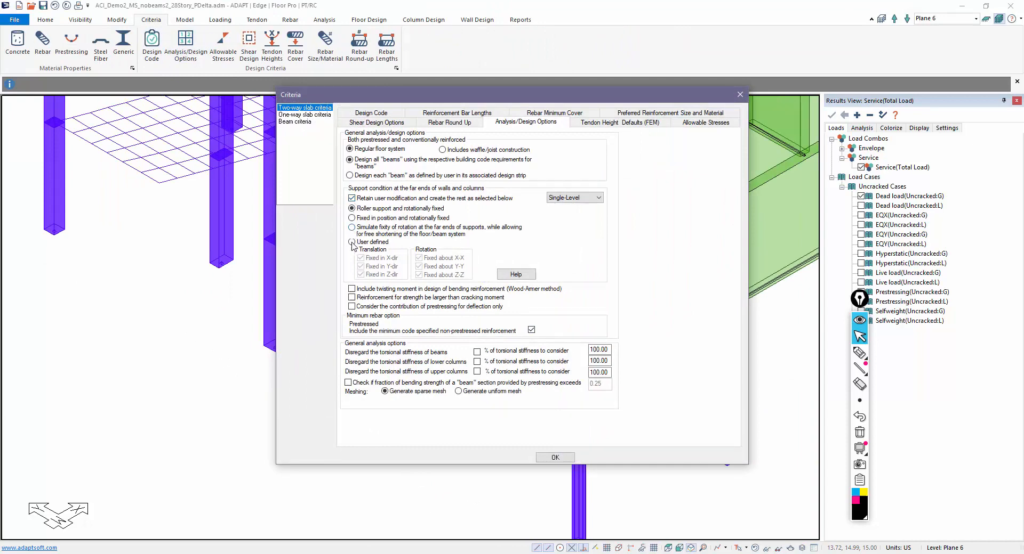
Step: Set far-end supports to user-defined, translations fixed and rotations free, with Multi-Level generation, and confirm
click(350, 242)
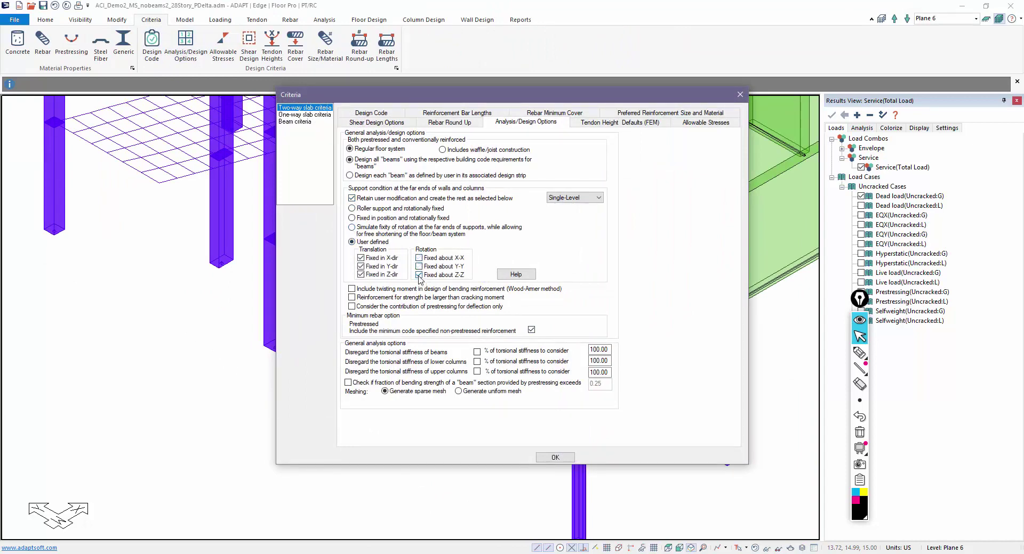
click(570, 206)
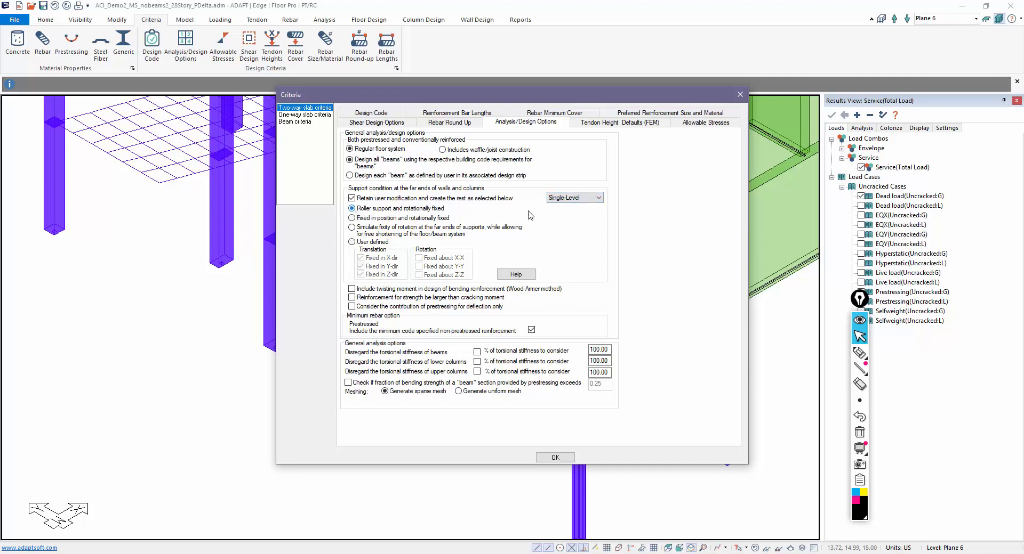
click(570, 199)
click(569, 216)
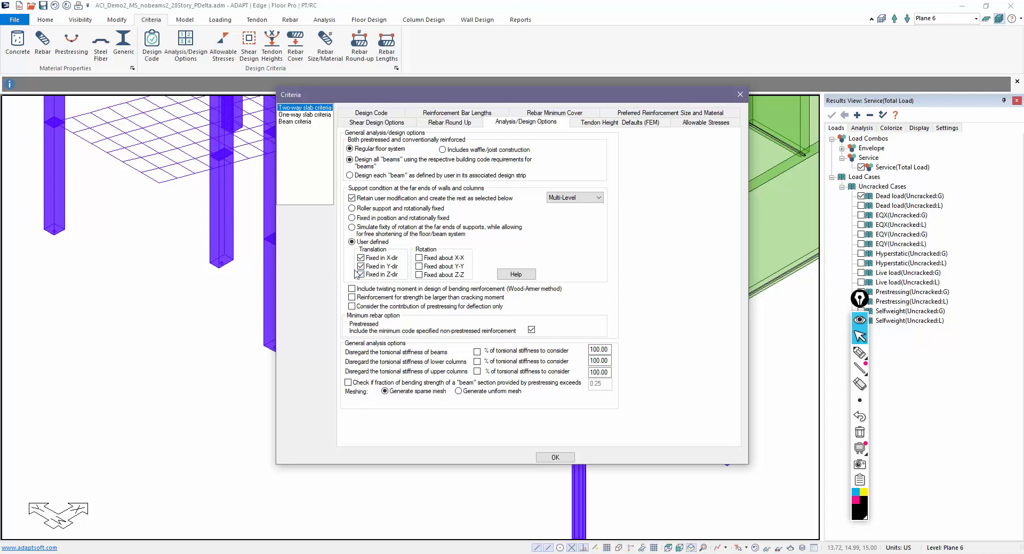
click(554, 458)
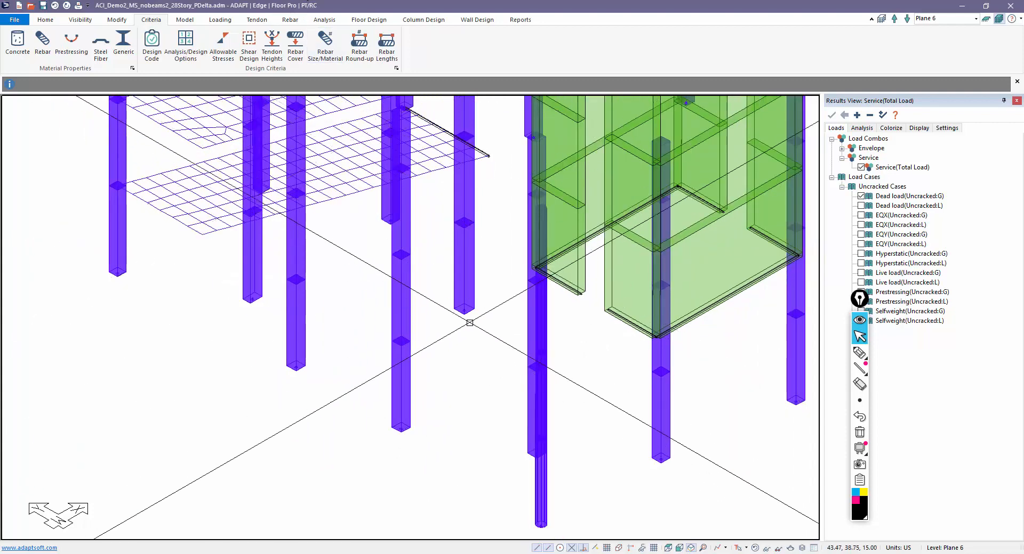
Step: Create supports at wall and column far ends and verify the hinged column and wall-base supports
click(184, 19)
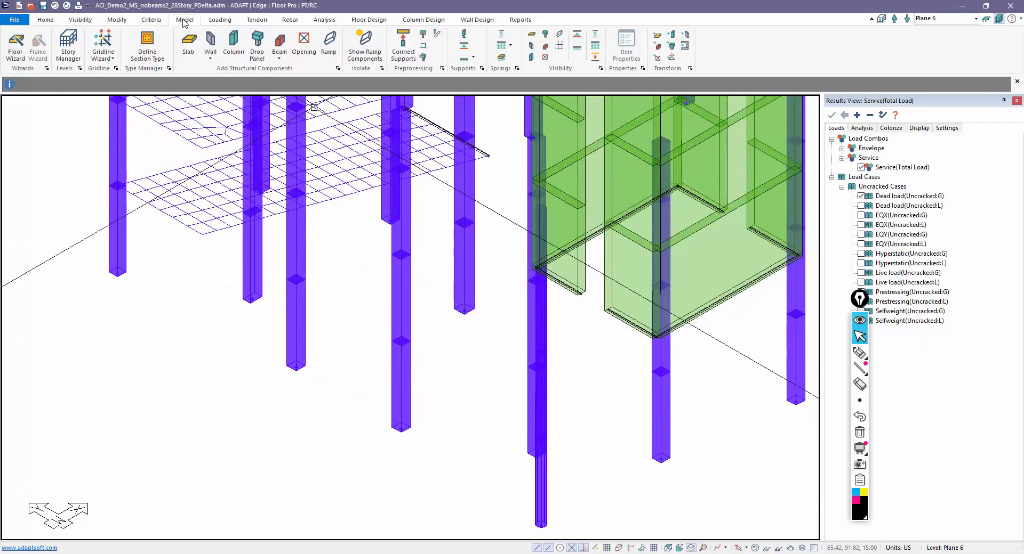
click(465, 36)
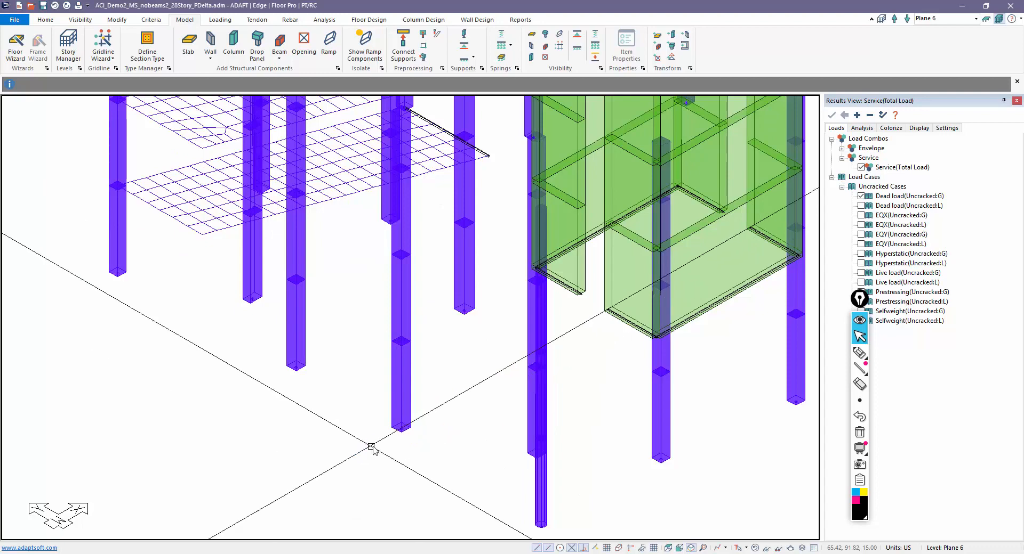
scroll(373, 447, up, 2)
scroll(384, 424, up, 3)
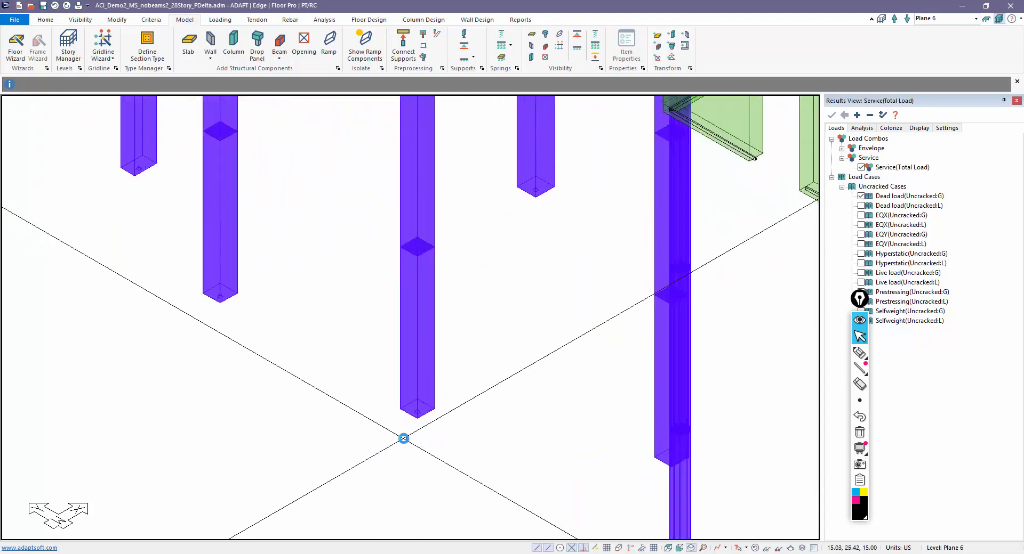
scroll(408, 399, up, 3)
click(418, 393)
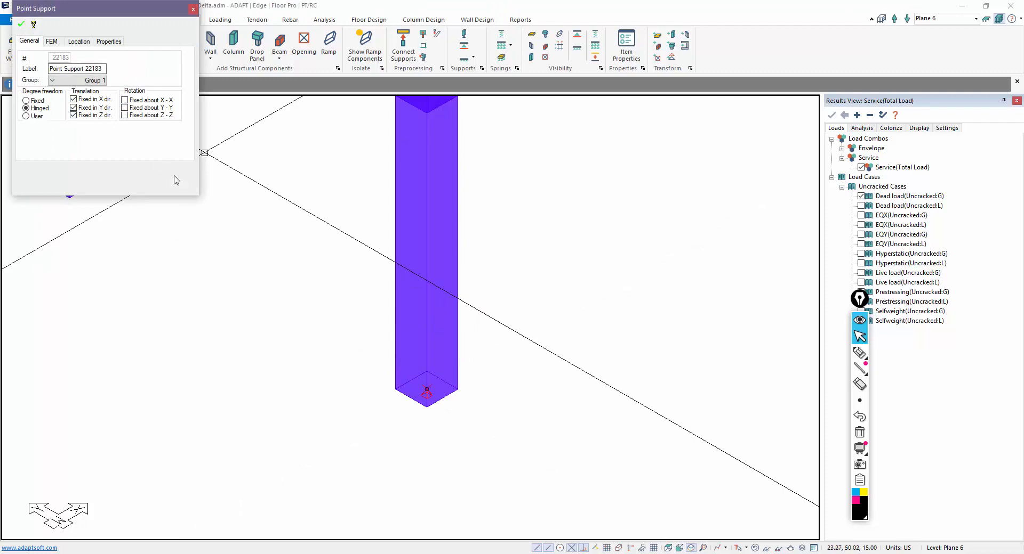
key(Escape)
scroll(356, 455, down, 3)
scroll(335, 451, down, 3)
scroll(336, 451, down, 3)
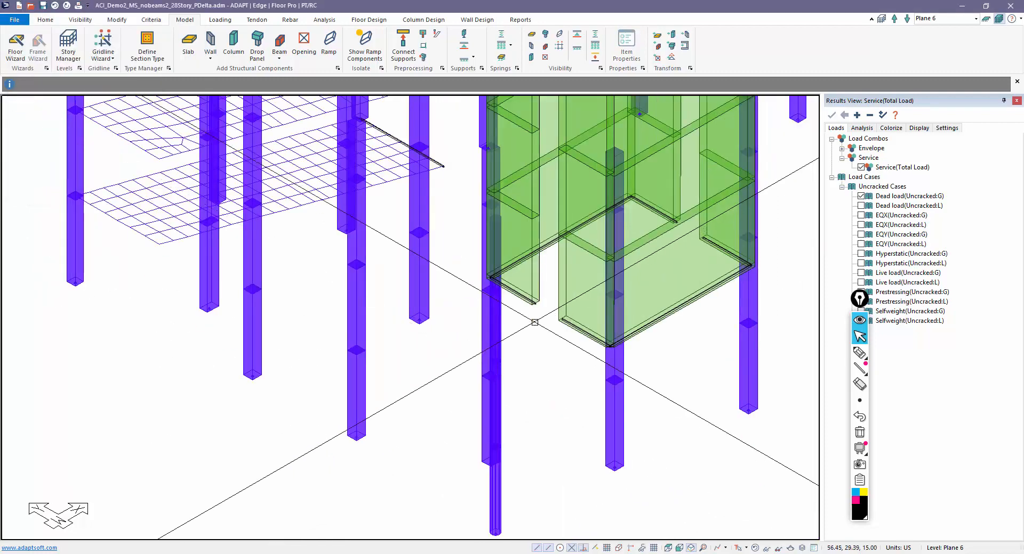
scroll(534, 322, up, 3)
scroll(534, 327, up, 3)
scroll(544, 336, up, 2)
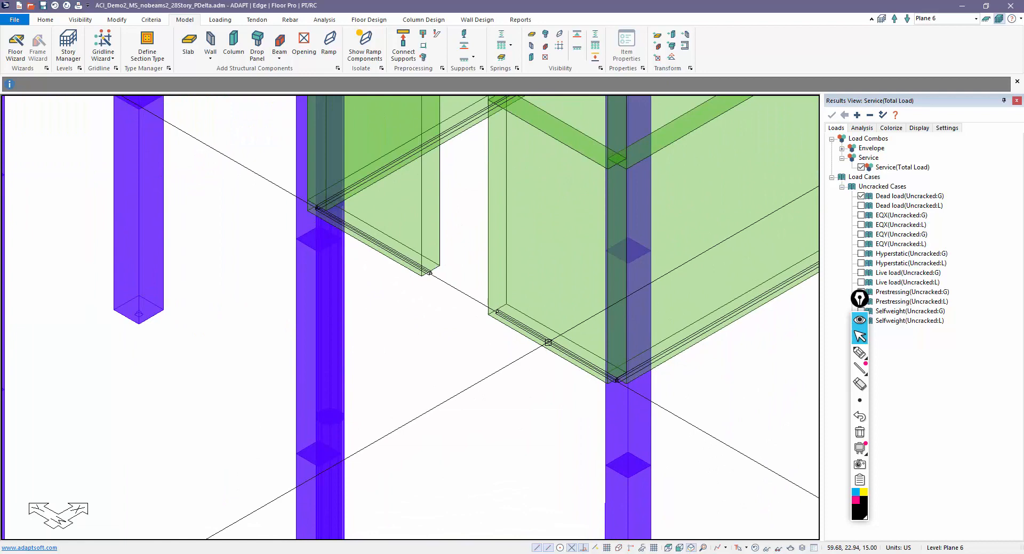
click(548, 342)
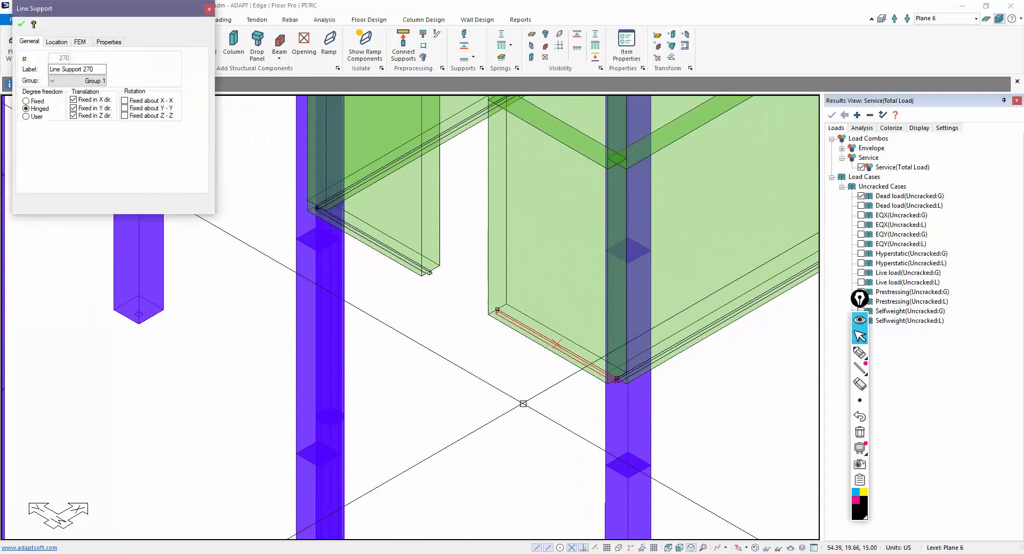
scroll(522, 404, down, 3)
scroll(480, 335, up, 3)
scroll(459, 311, up, 2)
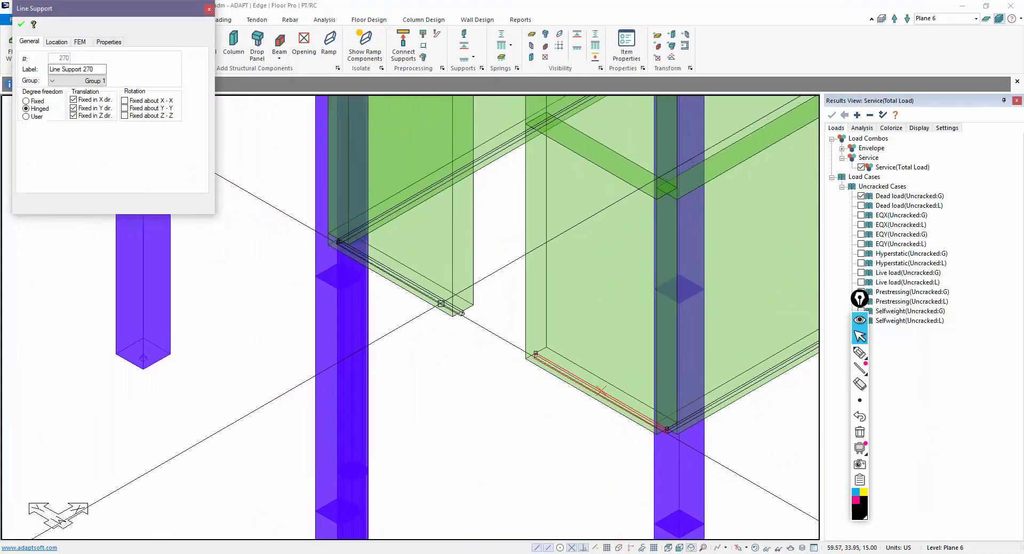
click(444, 303)
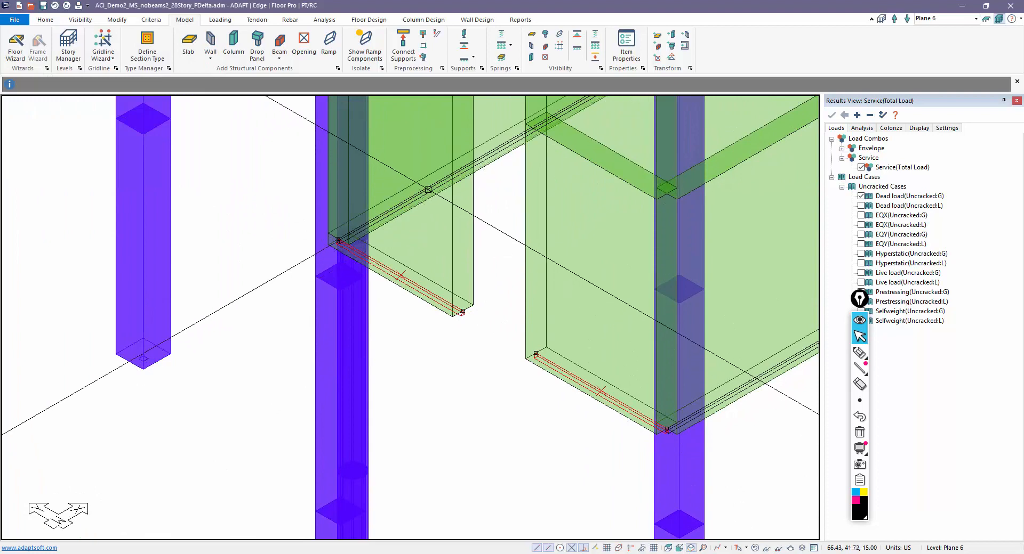
scroll(480, 319, down, 3)
scroll(520, 320, up, 3)
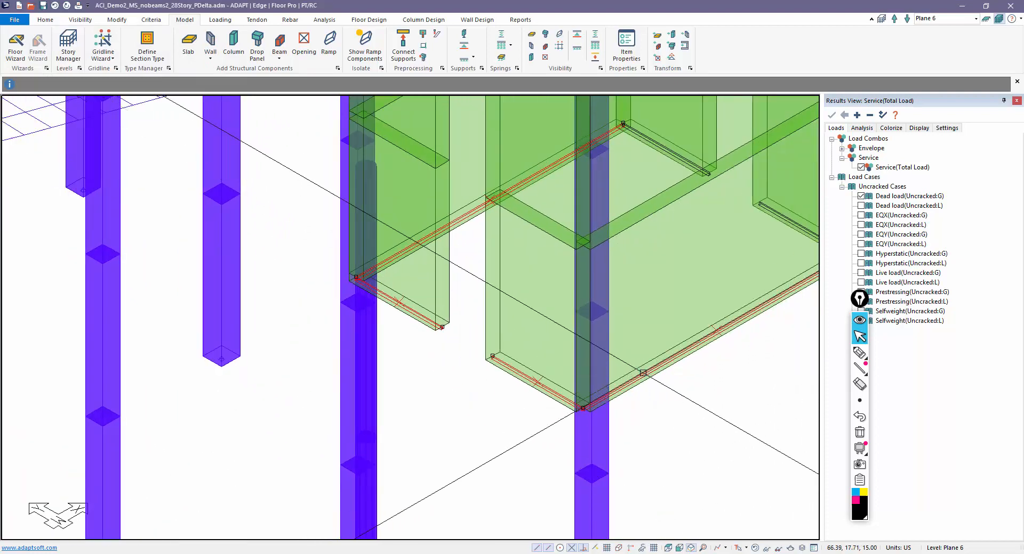
scroll(479, 319, down, 3)
scroll(592, 360, up, 3)
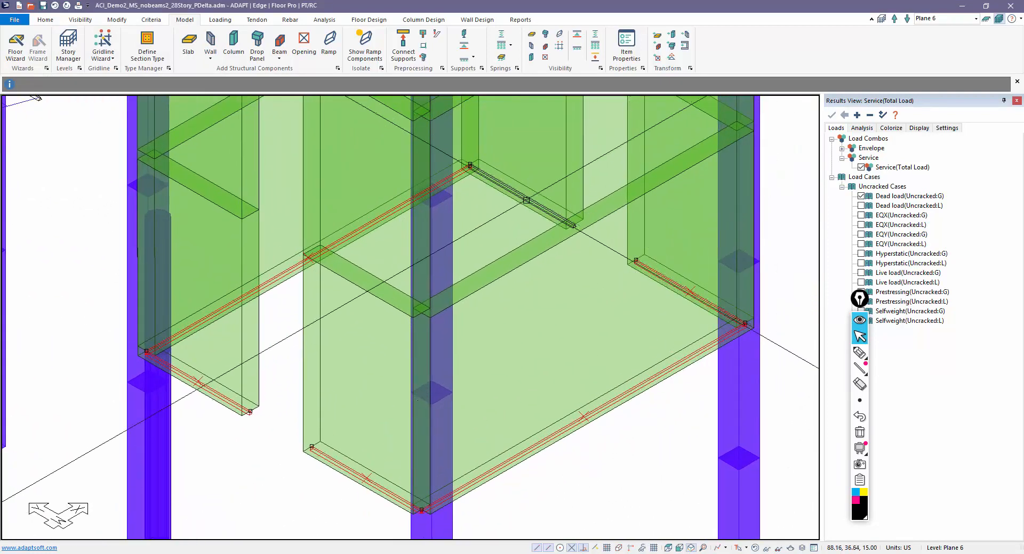
scroll(479, 279, down, 3)
scroll(651, 405, up, 2)
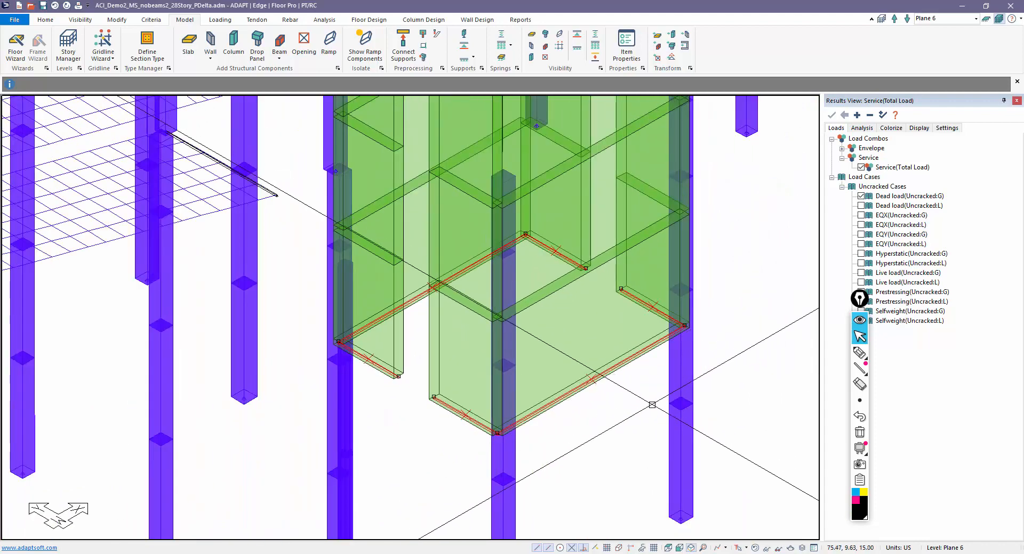
scroll(651, 405, down, 2)
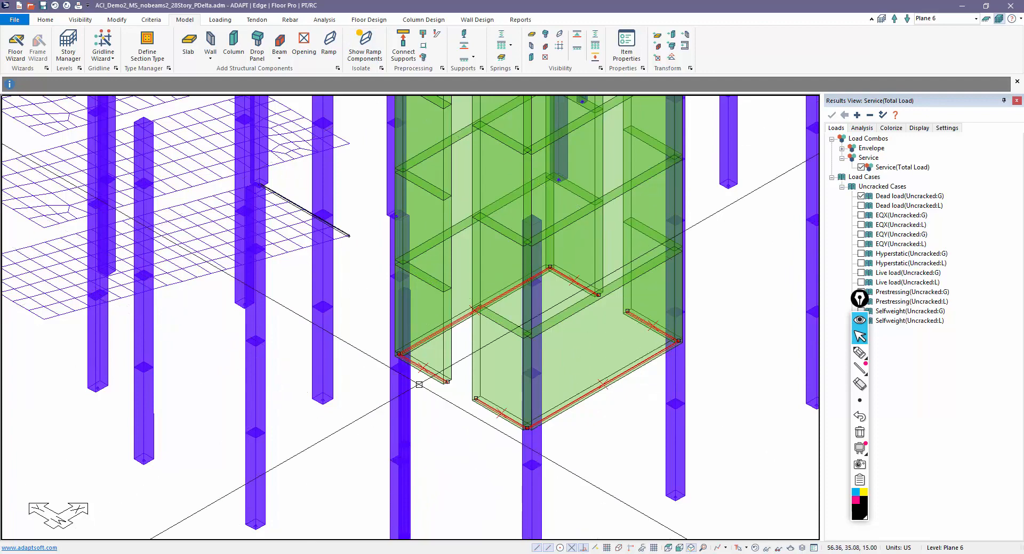
Step: Use Modify Selection to set the wall-base line supports' degrees of freedom to User, fully fixed
click(116, 19)
click(48, 43)
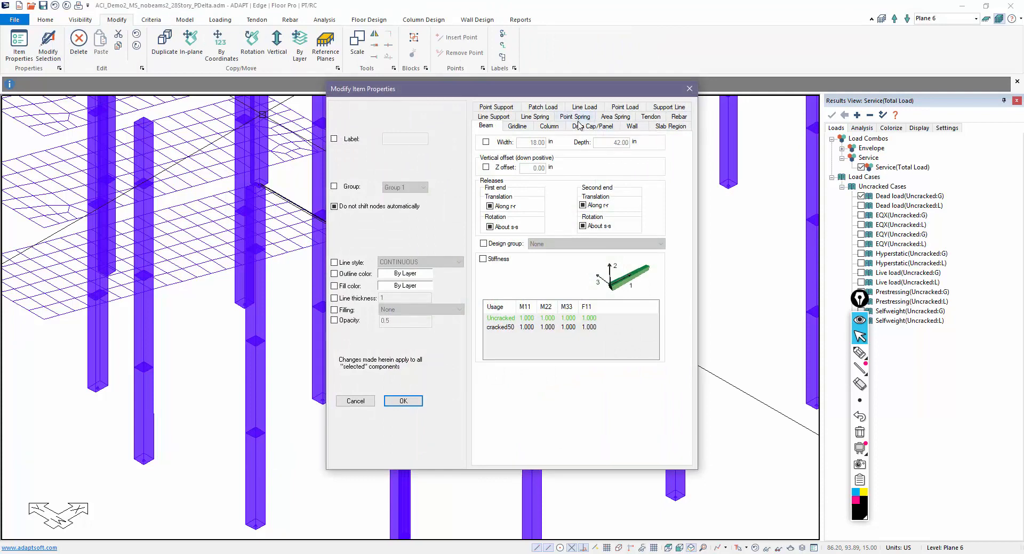
click(494, 117)
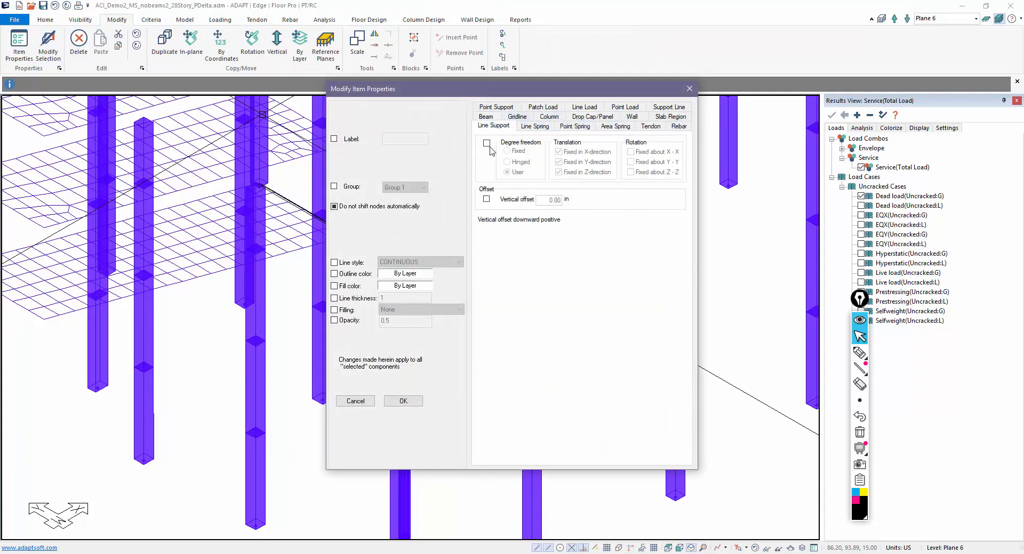
click(486, 143)
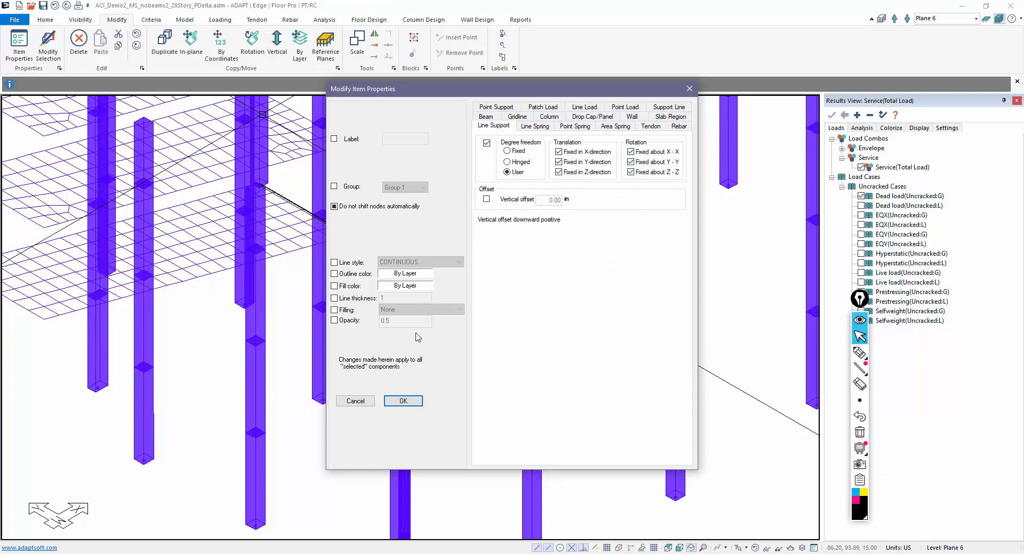
click(404, 401)
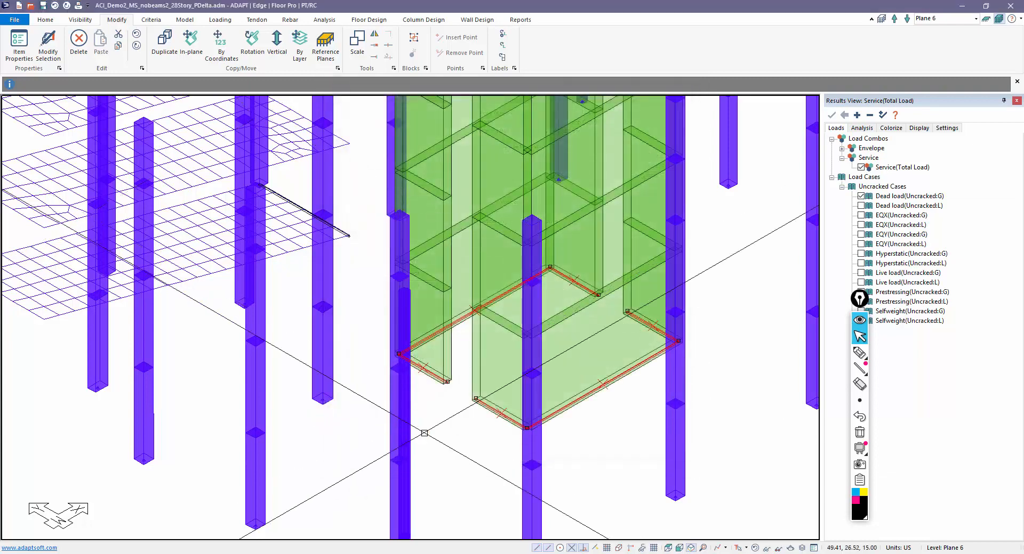
scroll(640, 319, down, 3)
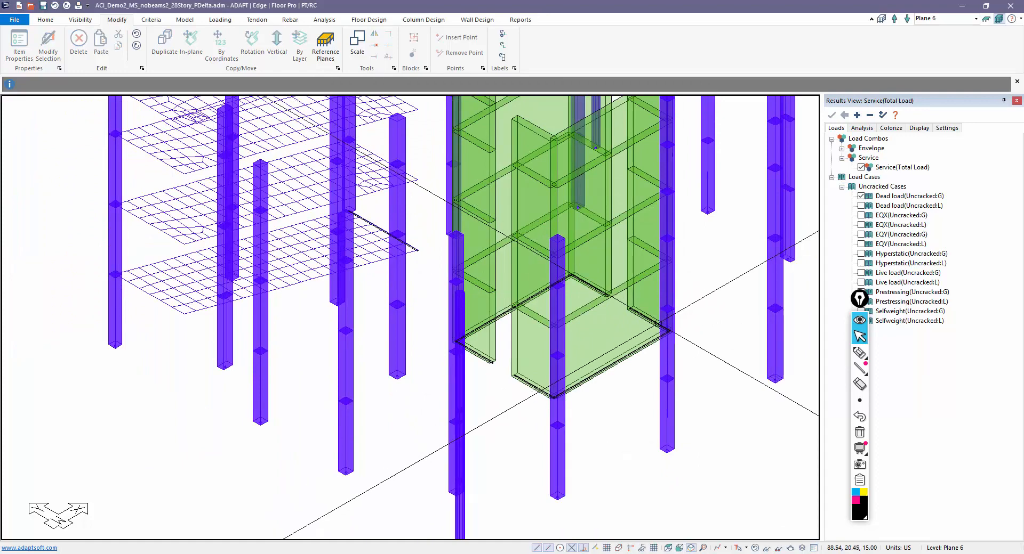
mouse_move(640, 320)
middle_down()
mouse_move(658, 324)
mouse_move(560, 359)
middle_up()
scroll(560, 359, down, 2)
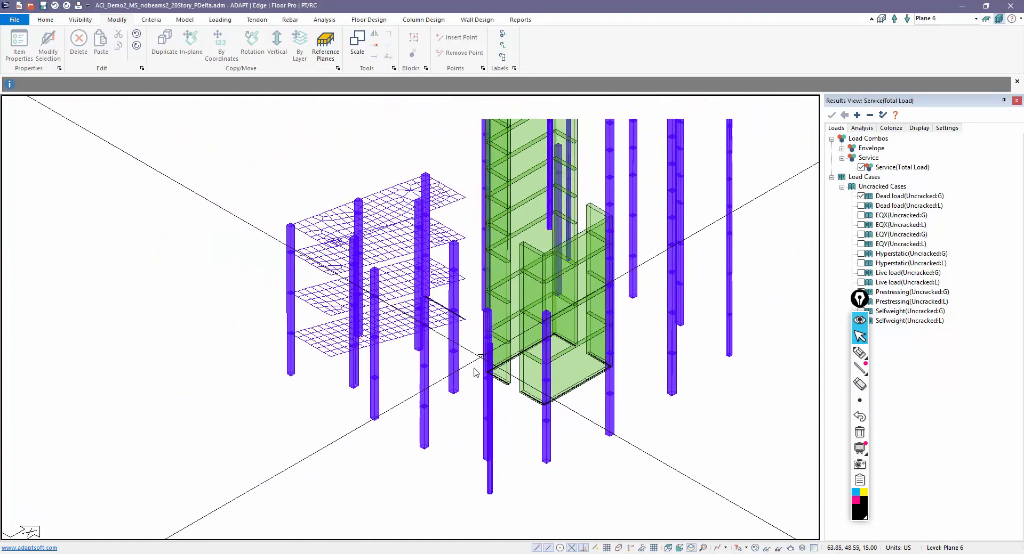
mouse_move(240, 240)
mouse_down()
mouse_move(519, 491)
mouse_move(541, 372)
mouse_move(254, 109)
mouse_up()
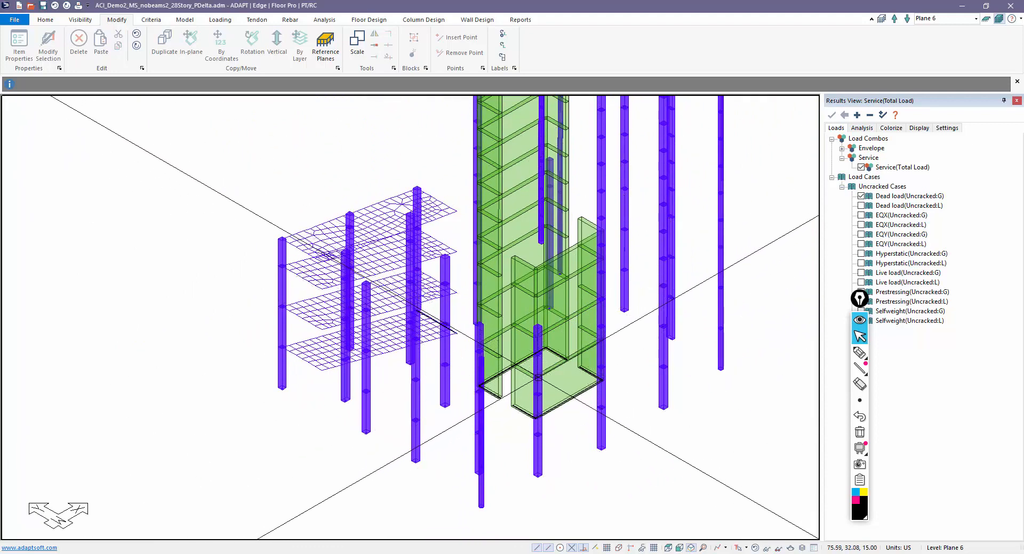
click(184, 20)
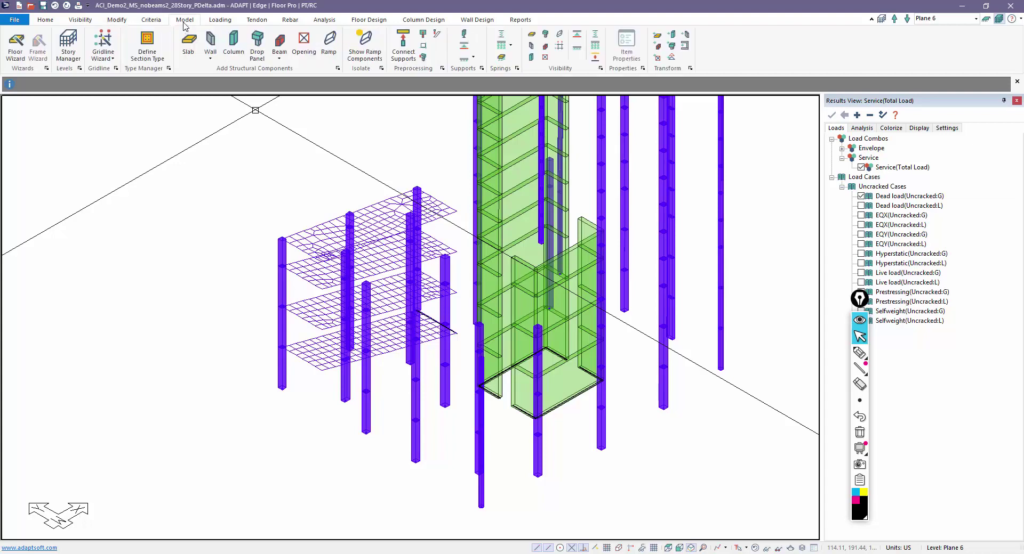
click(464, 35)
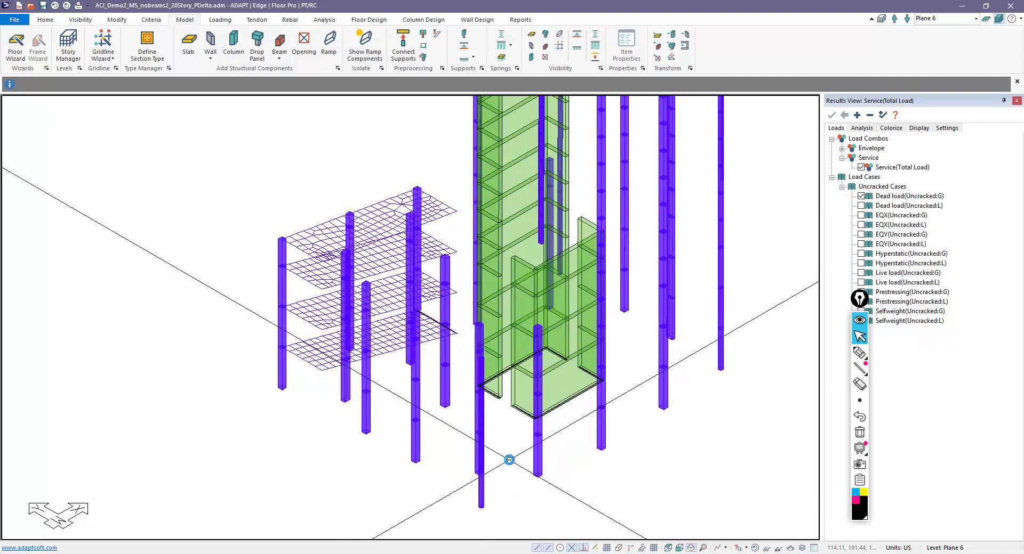
scroll(366, 491, up, 2)
scroll(336, 447, up, 2)
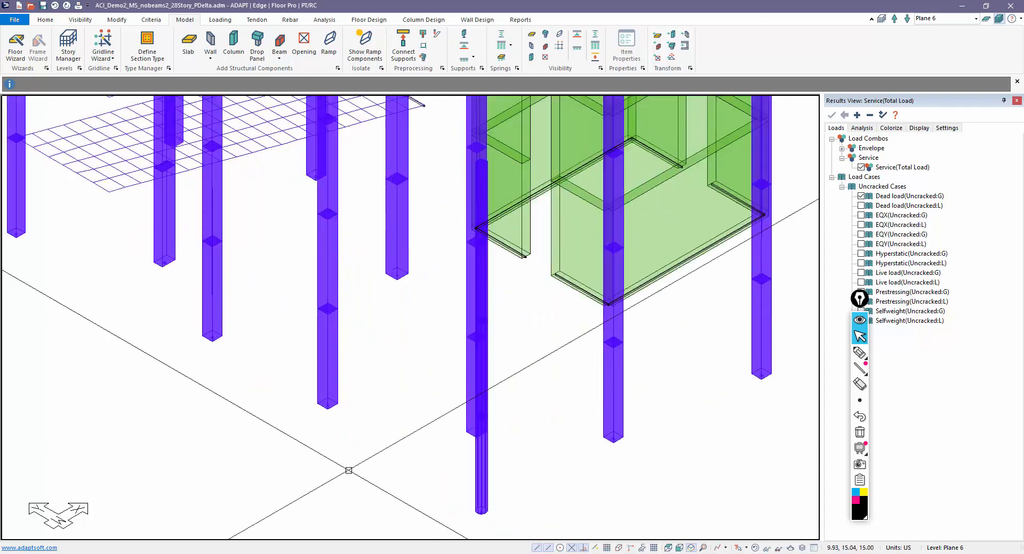
scroll(304, 399, up, 2)
scroll(286, 361, up, 2)
scroll(320, 376, up, 2)
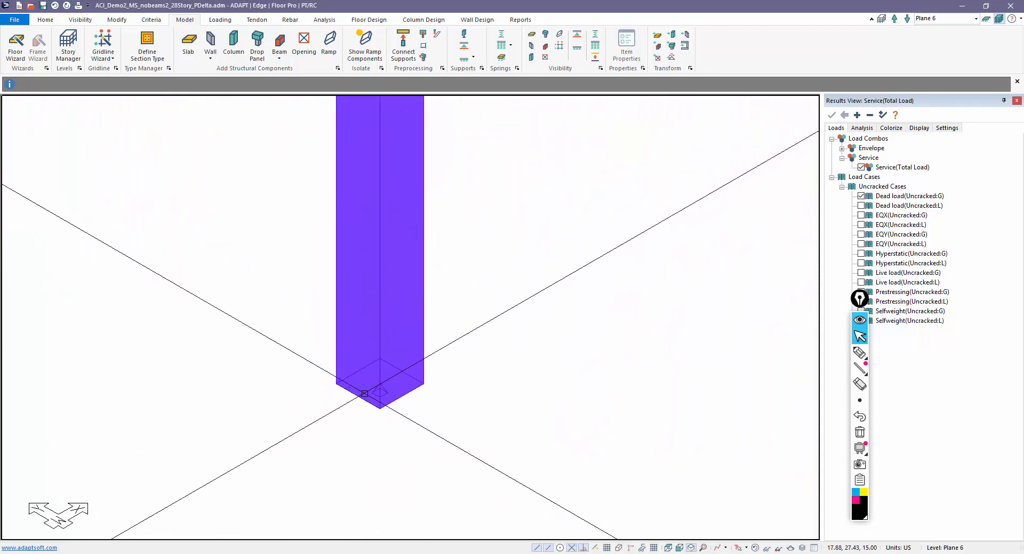
click(370, 391)
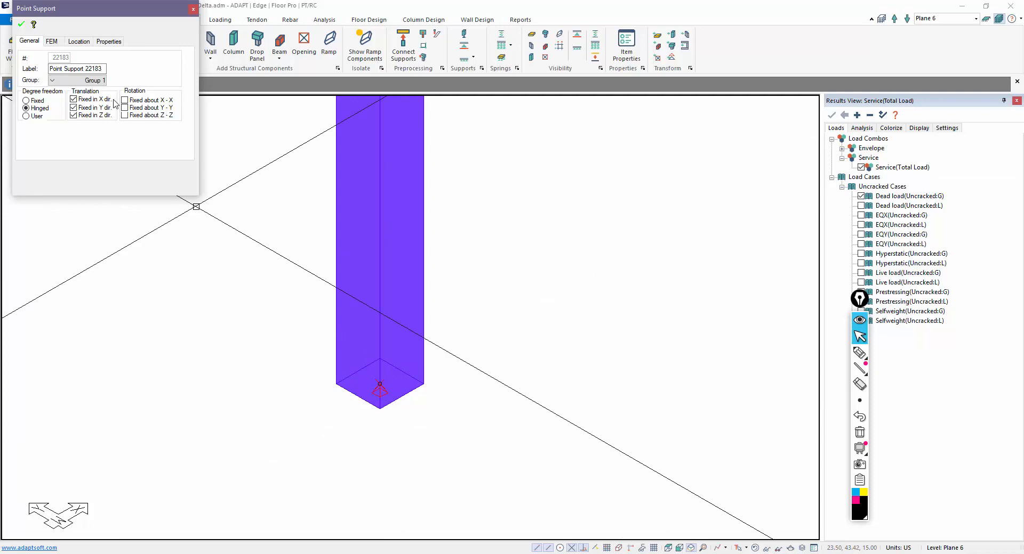
scroll(240, 319, down, 2)
key(Escape)
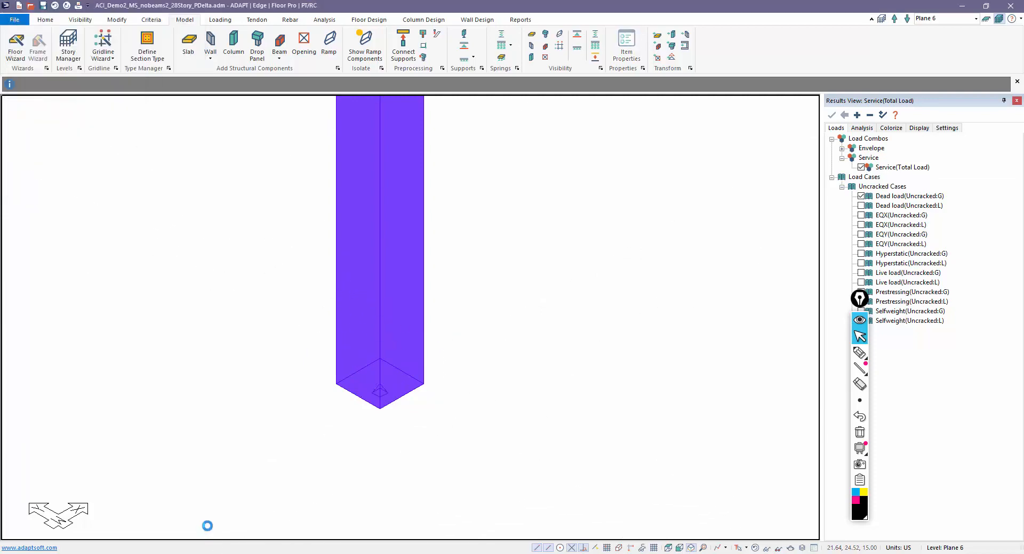
scroll(206, 525, down, 3)
scroll(190, 490, down, 3)
middle_drag(191, 400, 160, 479)
scroll(480, 240, up, 2)
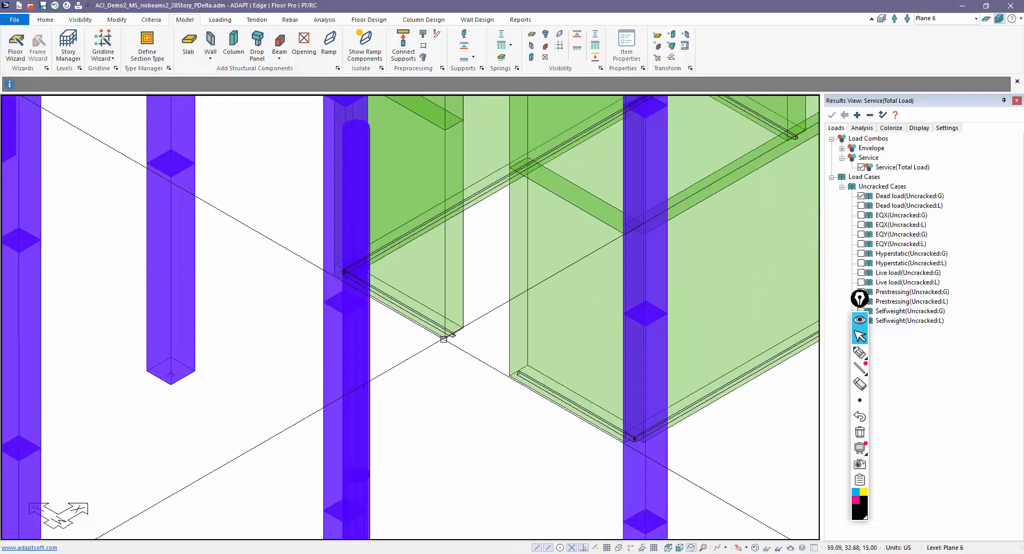
middle_drag(487, 151, 448, 240)
middle_drag(560, 240, 521, 377)
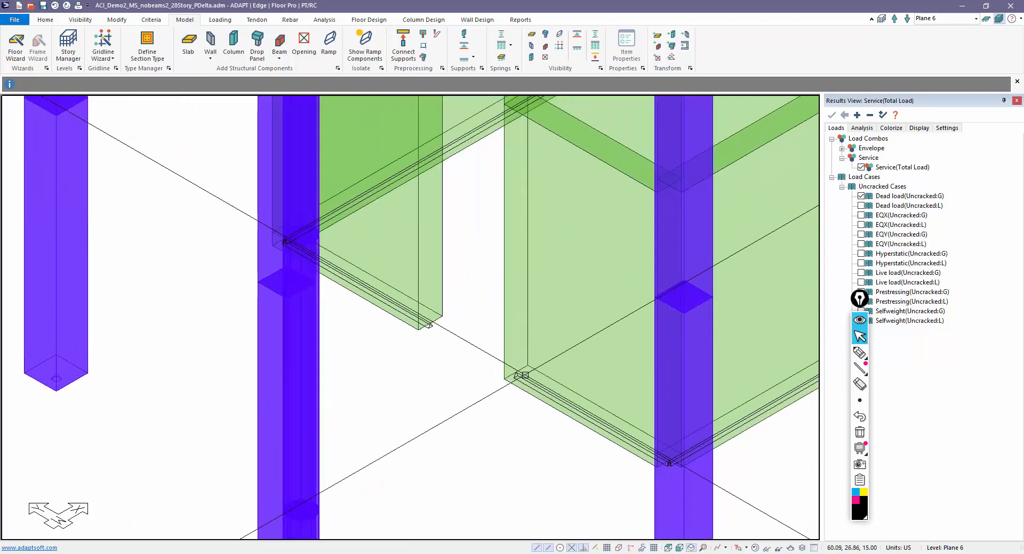
double_click(521, 377)
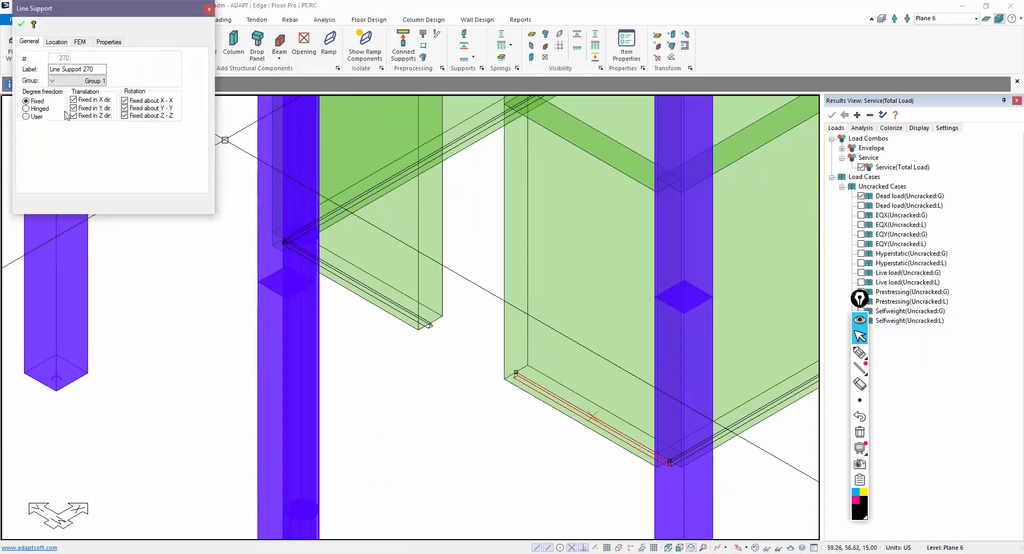
key(Escape)
scroll(445, 428, down, 3)
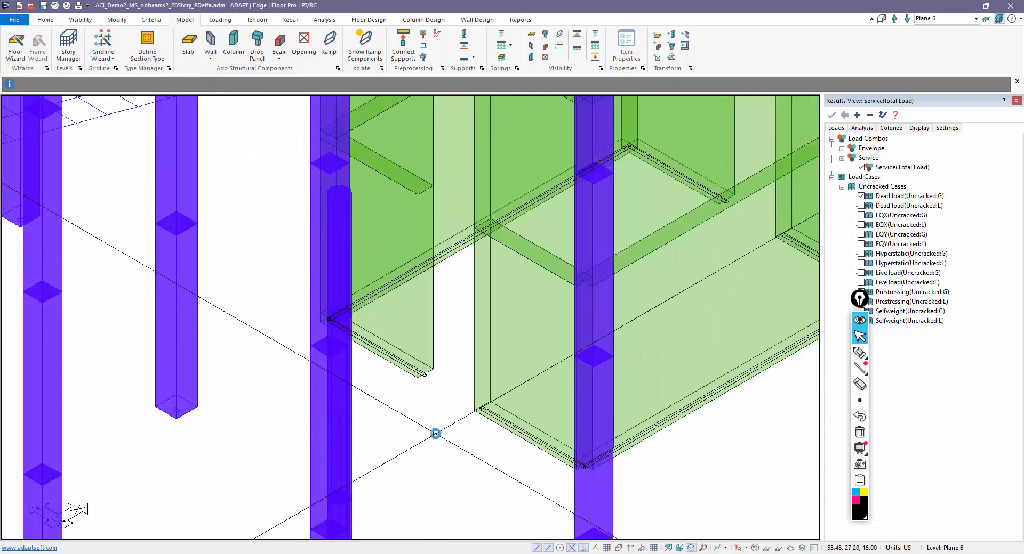
scroll(445, 428, down, 2)
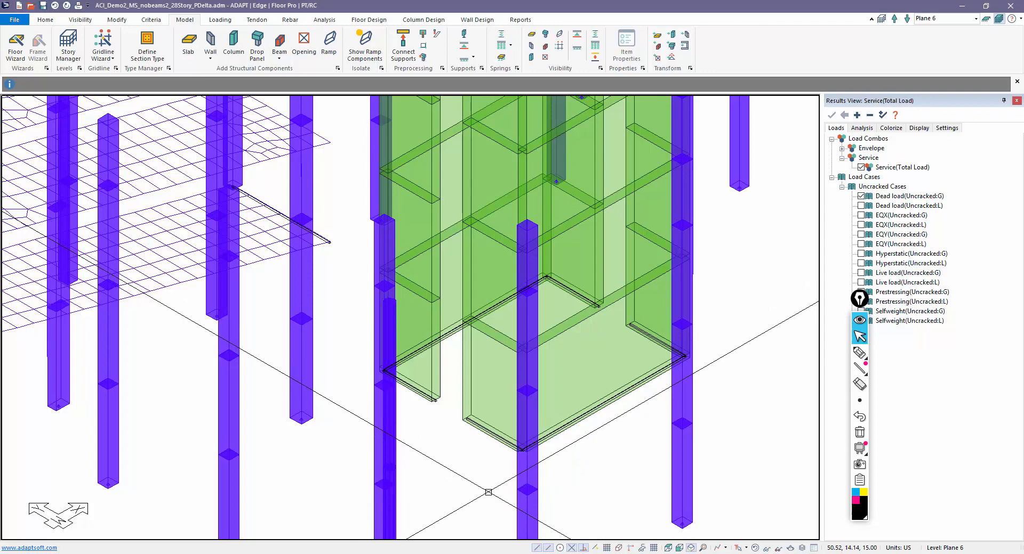
scroll(488, 493, up, 2)
scroll(464, 447, up, 2)
scroll(447, 418, up, 2)
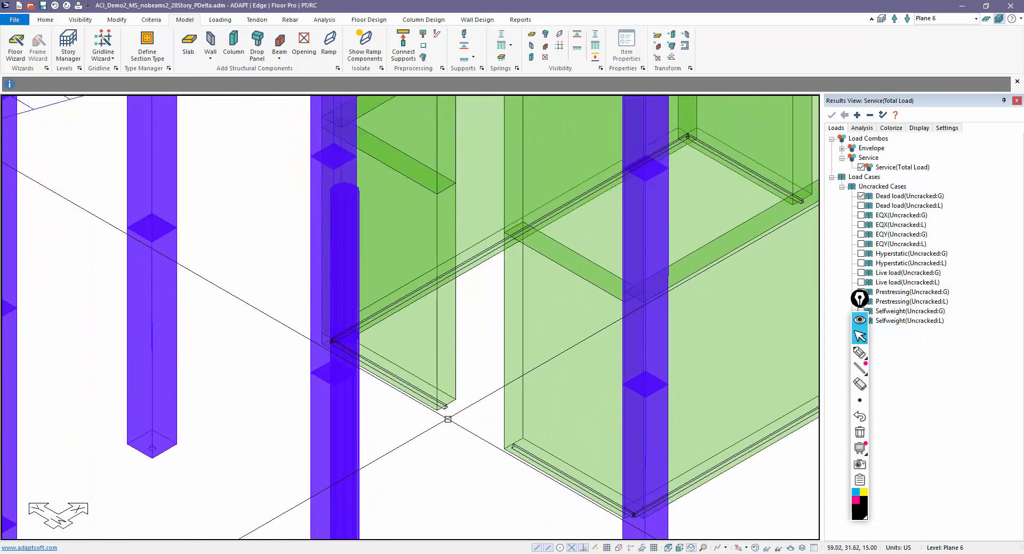
Step: Delete the three manually placed wall-edge line supports and regenerate supports with Create Supports
click(445, 405)
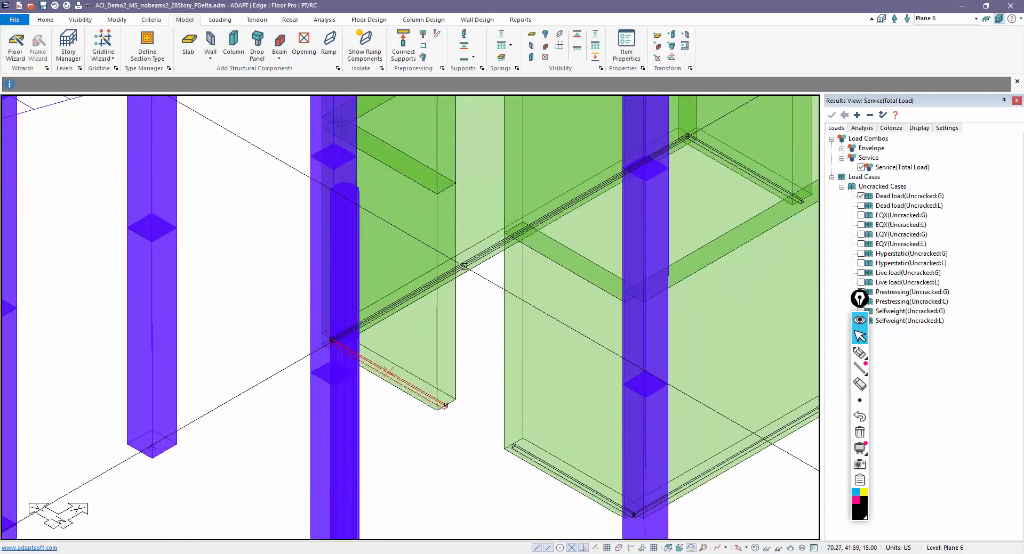
click(464, 266)
scroll(511, 240, down, 1)
scroll(560, 231, down, 1)
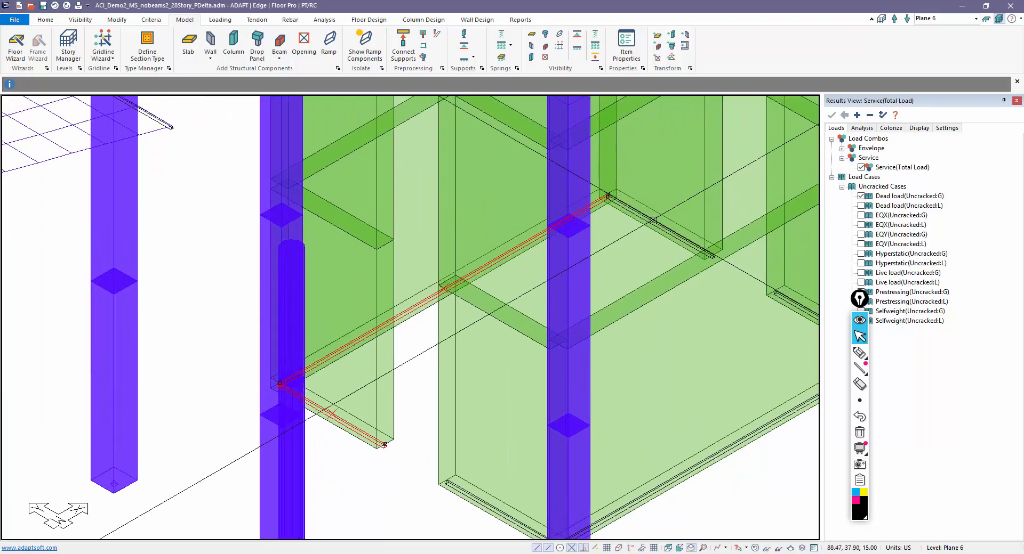
click(651, 221)
key(Delete)
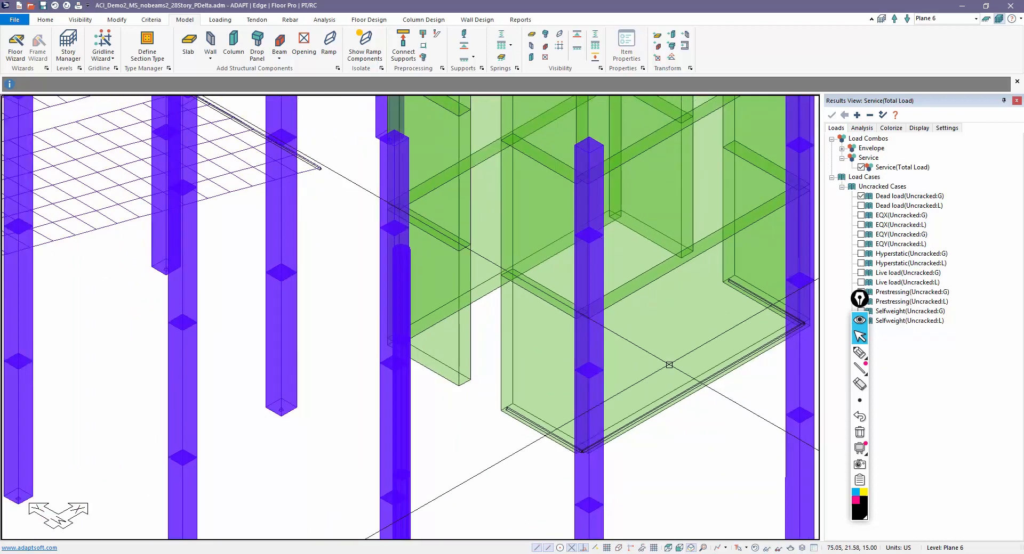
scroll(400, 319, down, 2)
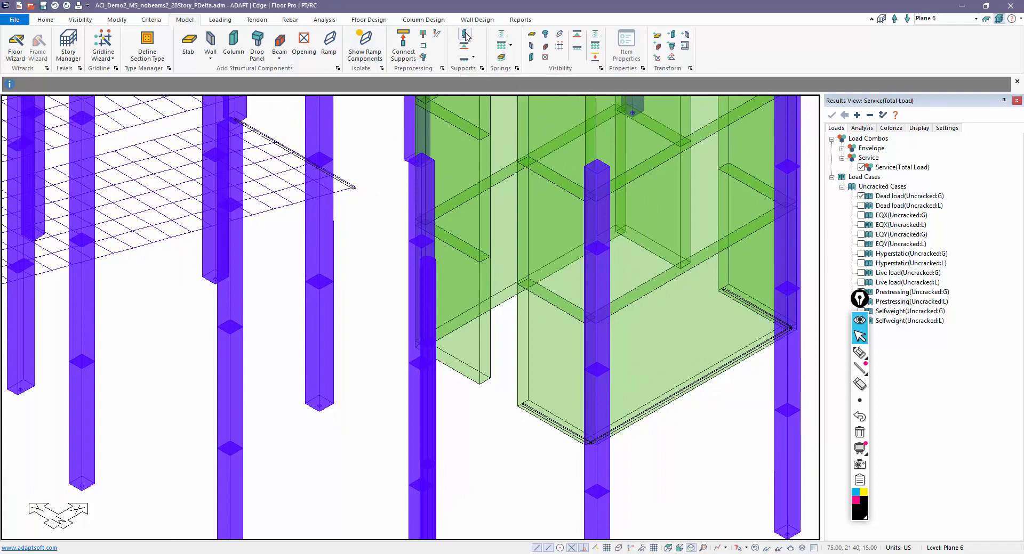
click(466, 35)
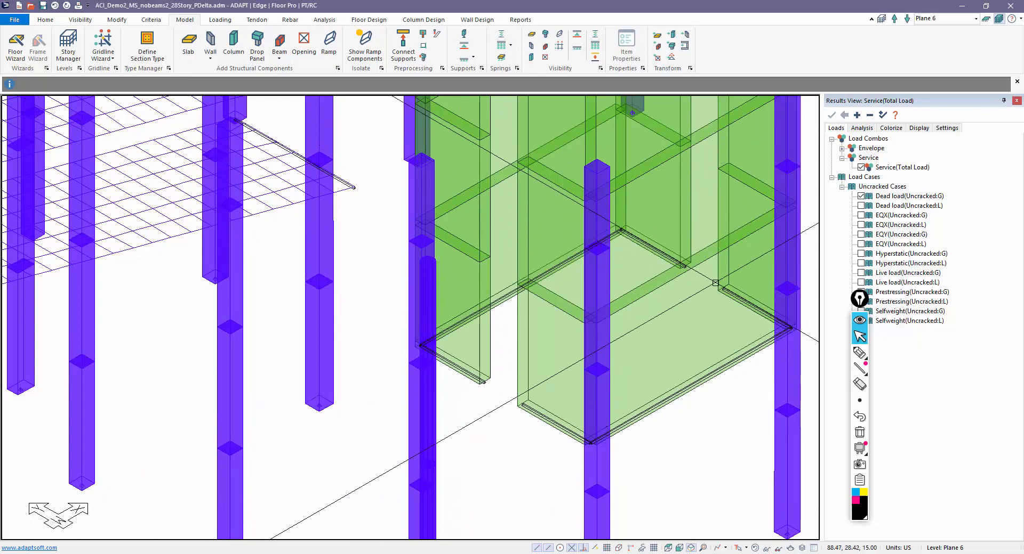
scroll(668, 262, up, 2)
scroll(667, 263, up, 2)
scroll(667, 263, up, 2)
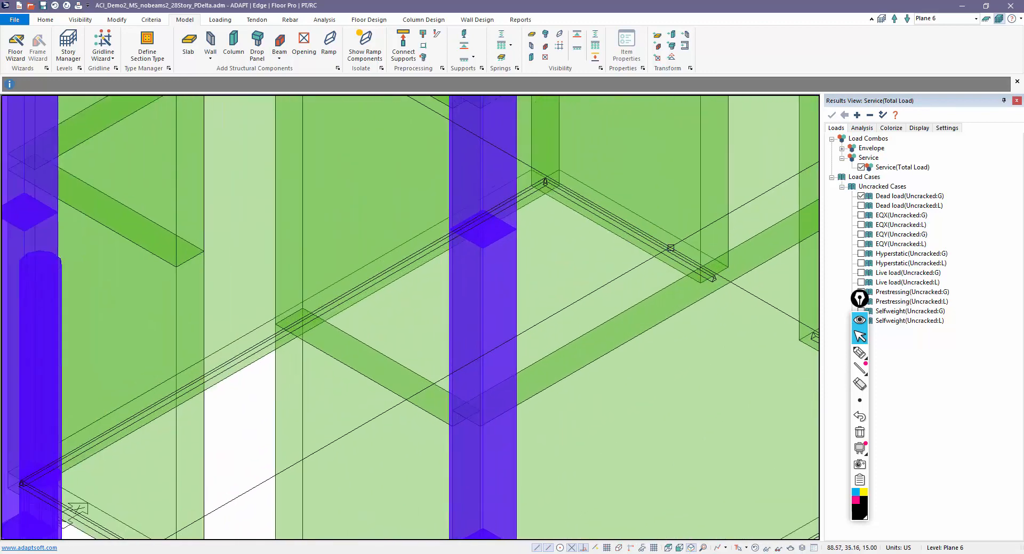
Step: Inspect Line Supports 274, 273 and 270 to confirm hinged or fixed degrees of freedom
double_click(670, 248)
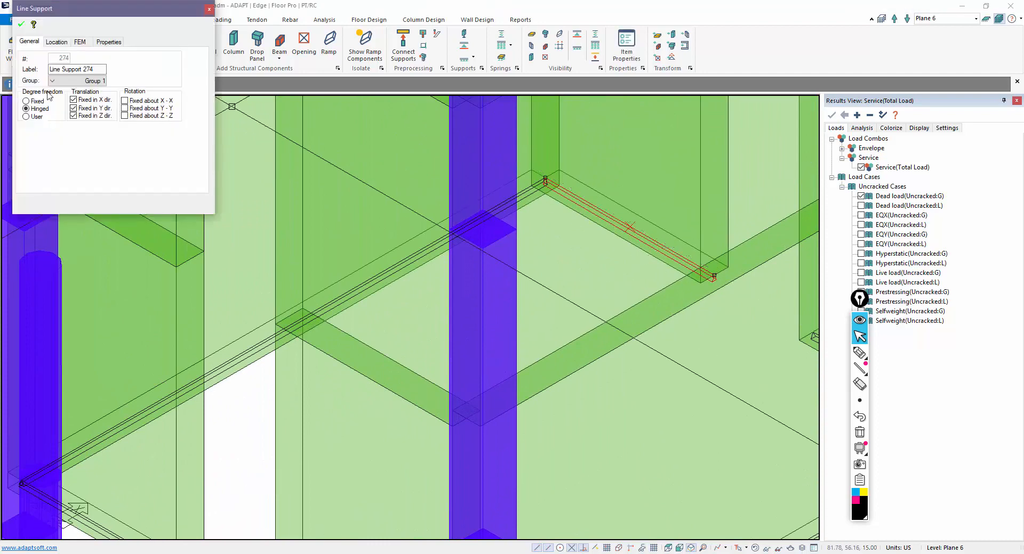
click(74, 110)
click(21, 24)
double_click(360, 287)
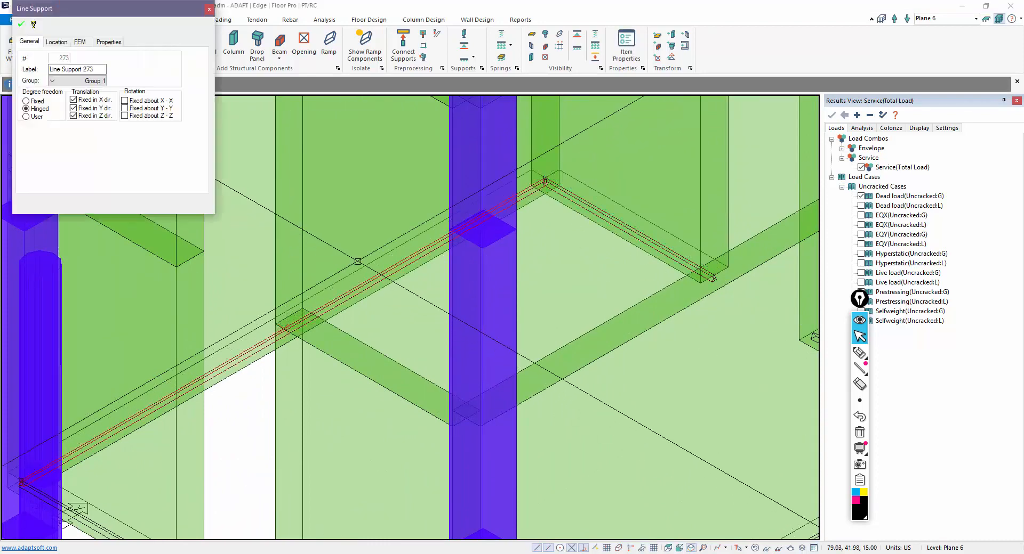
click(21, 23)
shift+middle_drag(479, 320, 400, 240)
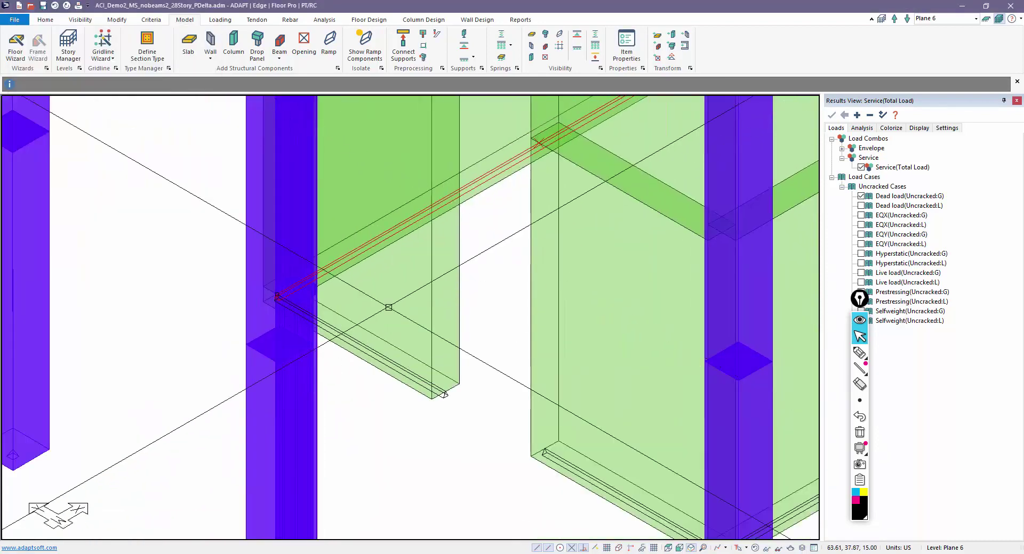
double_click(352, 344)
click(21, 24)
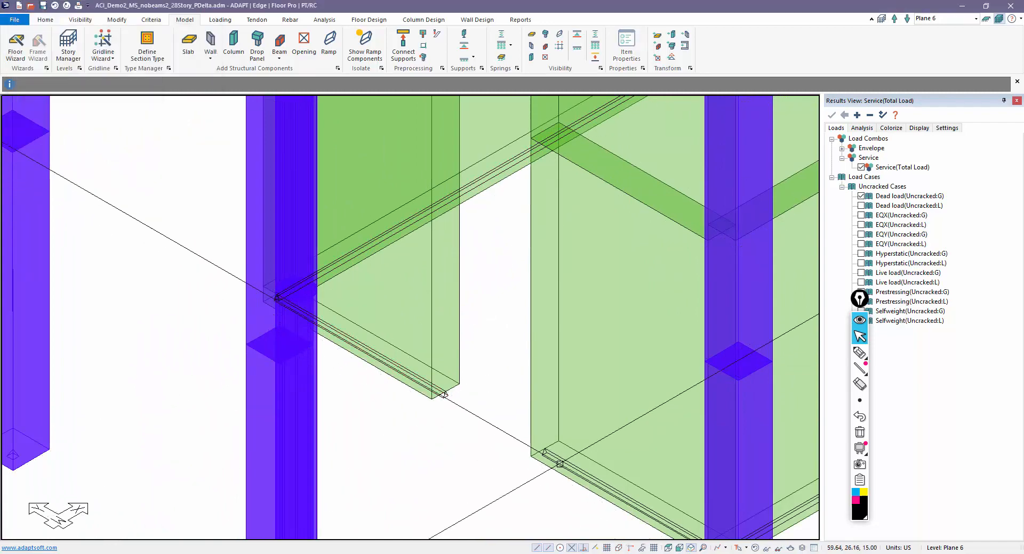
double_click(632, 499)
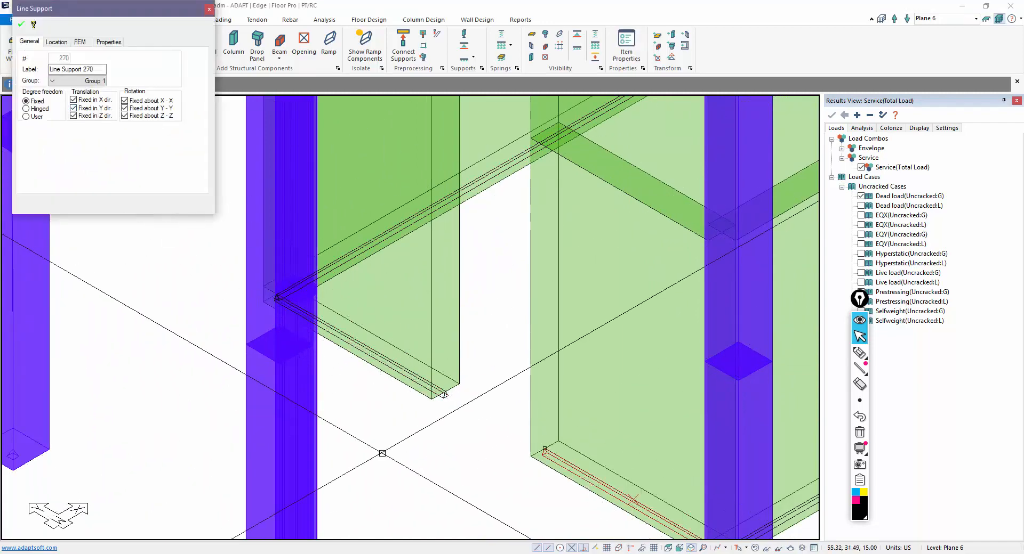
click(21, 24)
scroll(448, 383, down, 3)
middle_drag(424, 472, 513, 505)
scroll(513, 505, down, 2)
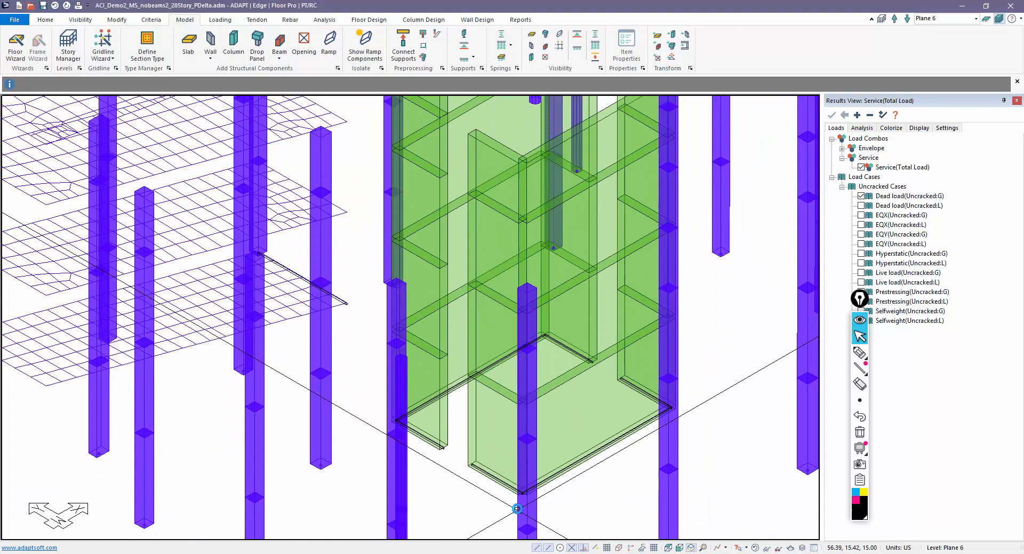
scroll(528, 463, down, 2)
scroll(552, 423, down, 2)
scroll(574, 388, down, 1)
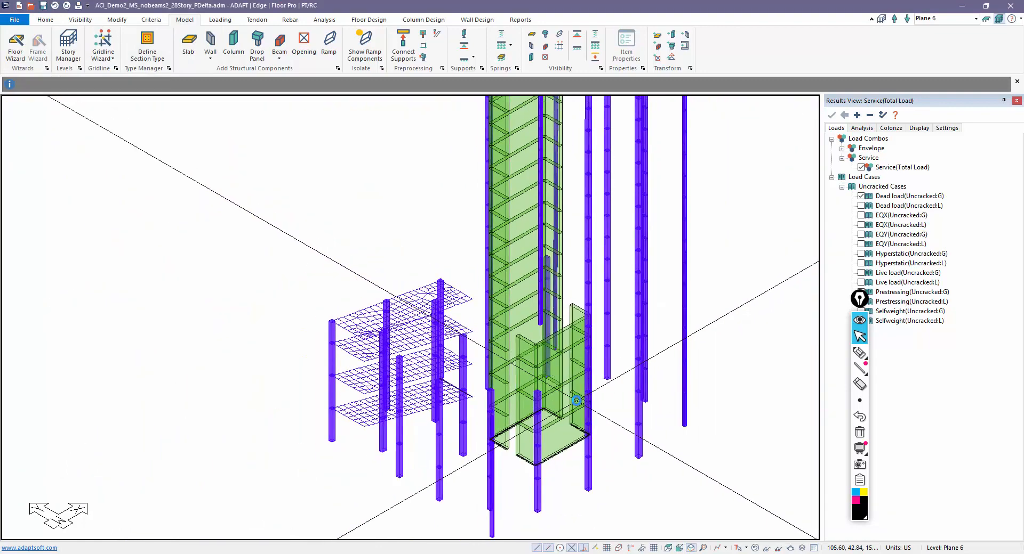
shift+middle_drag(574, 388, 607, 375)
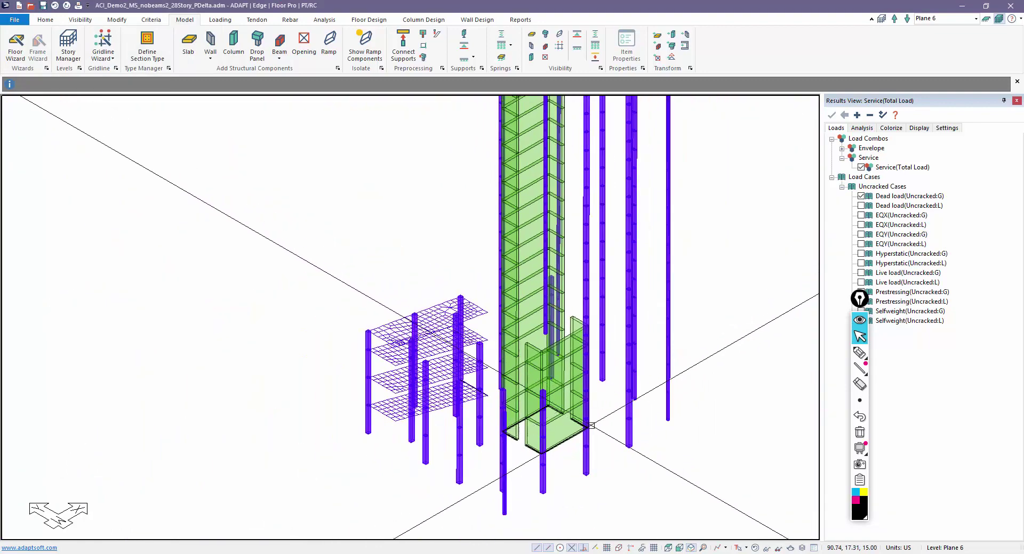
Step: Turn off Multi-Level Mode and review the Analysis/Design Options under Criteria before returning to Model
click(998, 18)
scroll(431, 335, up, 2)
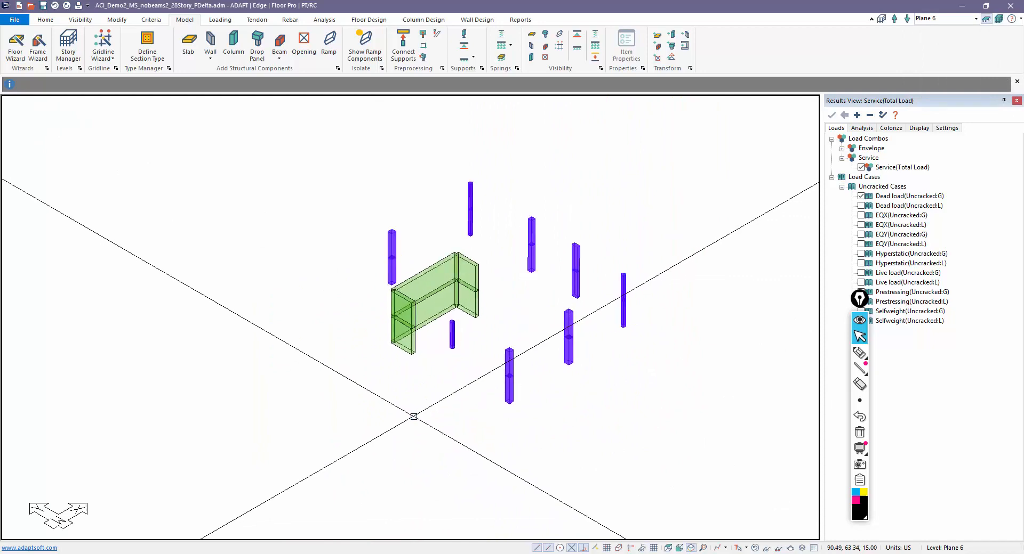
scroll(431, 320, up, 2)
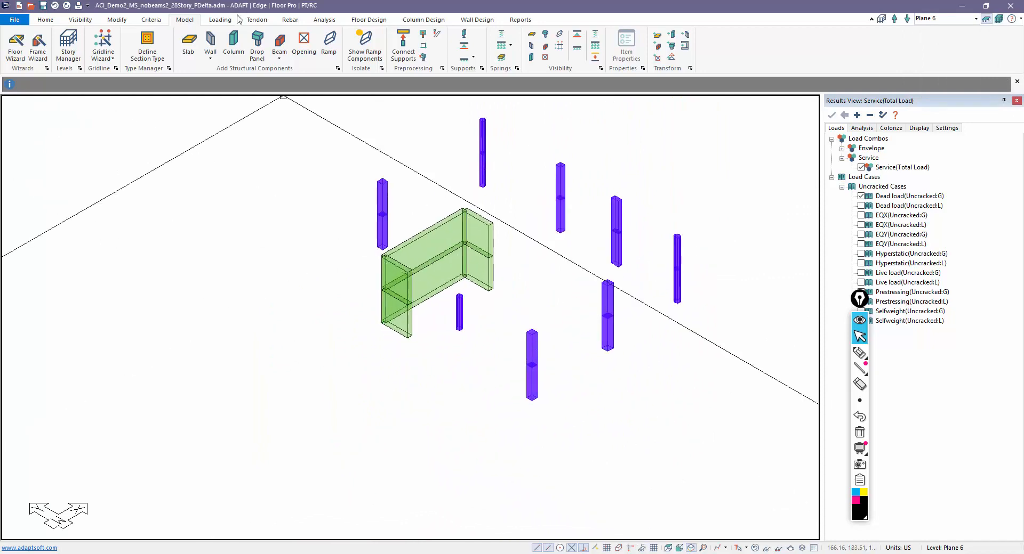
click(151, 20)
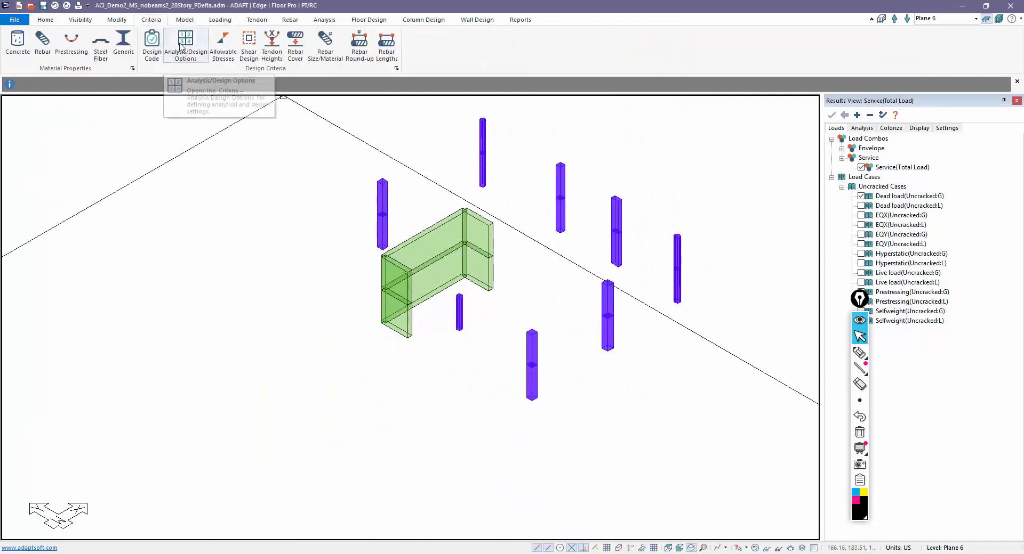
click(184, 44)
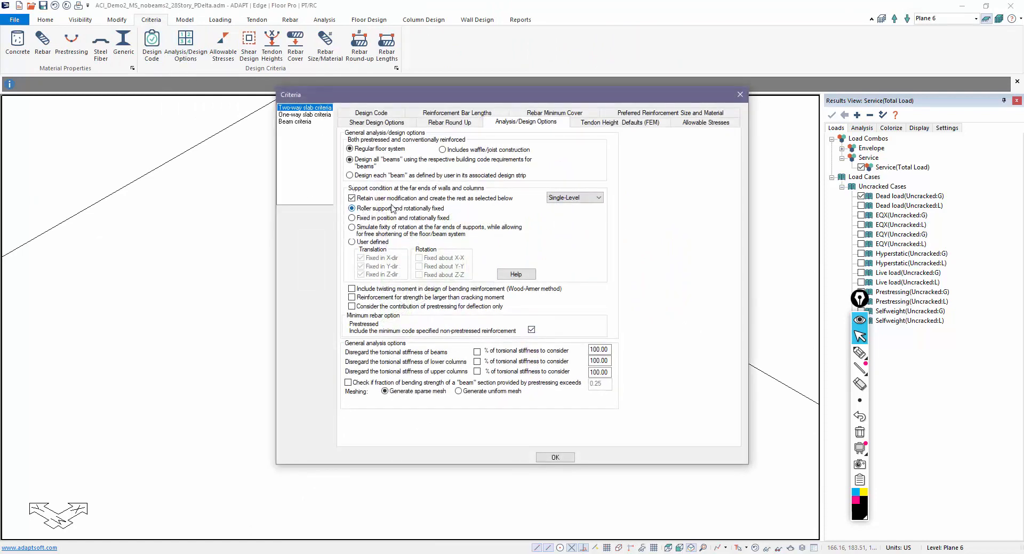
click(552, 457)
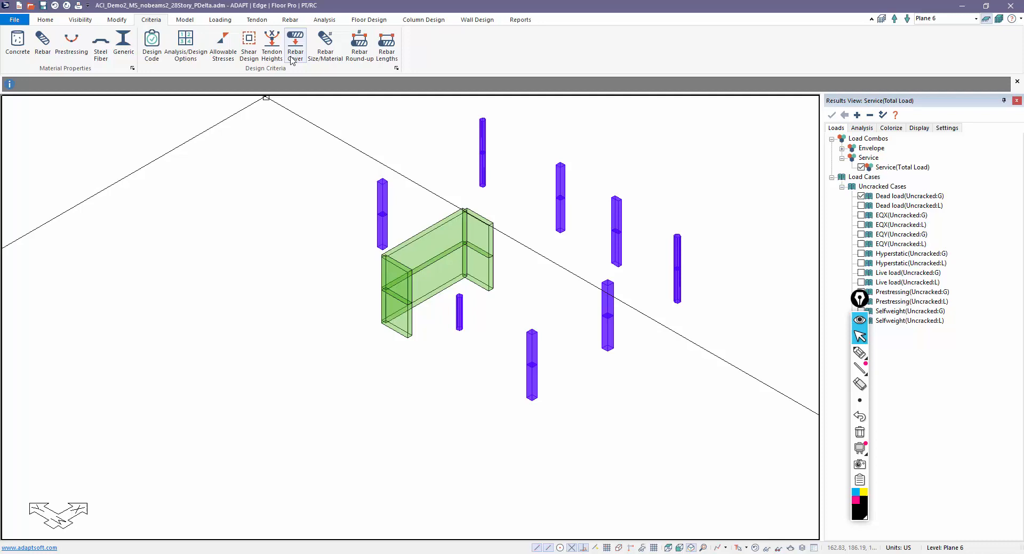
click(184, 19)
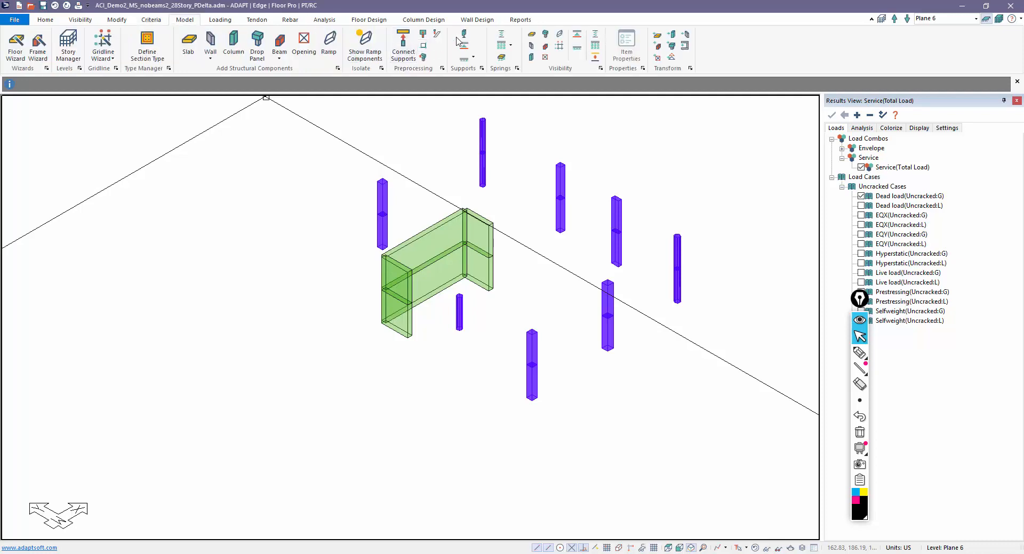
scroll(488, 384, up, 4)
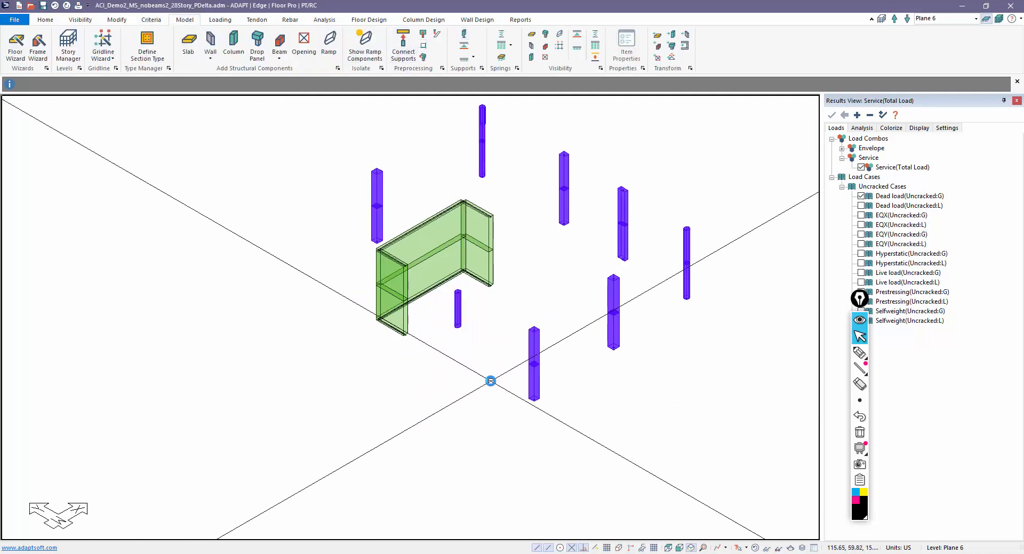
scroll(550, 422, up, 2)
scroll(550, 422, up, 2)
scroll(550, 422, up, 2)
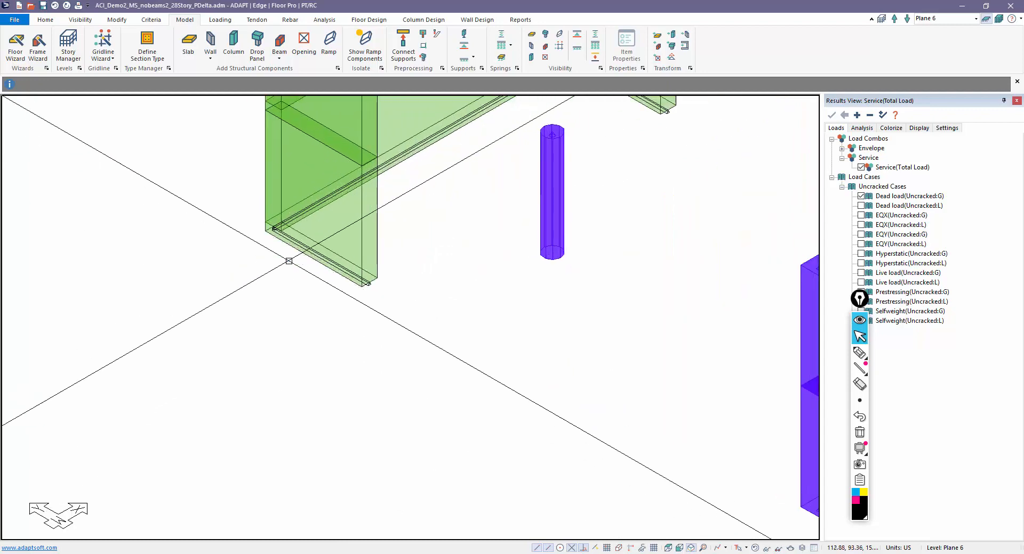
scroll(550, 422, up, 1)
Step: Check Line Support 277's properties, then select the line supports along the L-shaped wall base
double_click(272, 217)
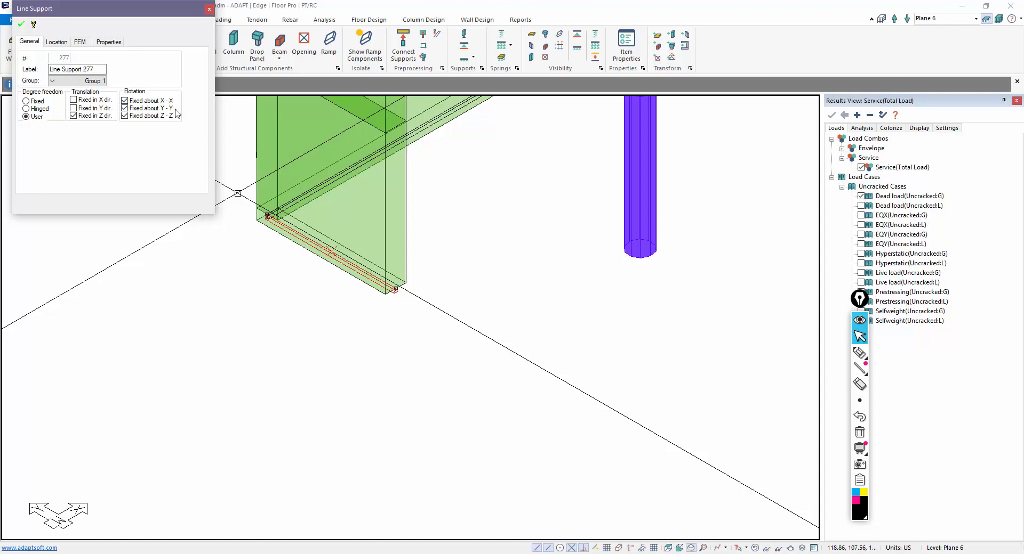
click(209, 8)
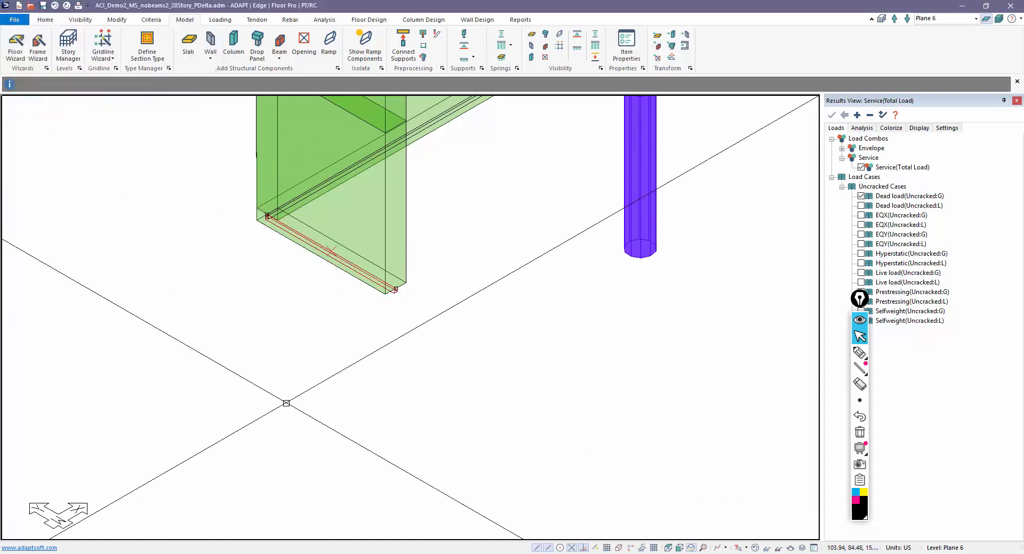
scroll(286, 402, down, 3)
scroll(417, 187, up, 2)
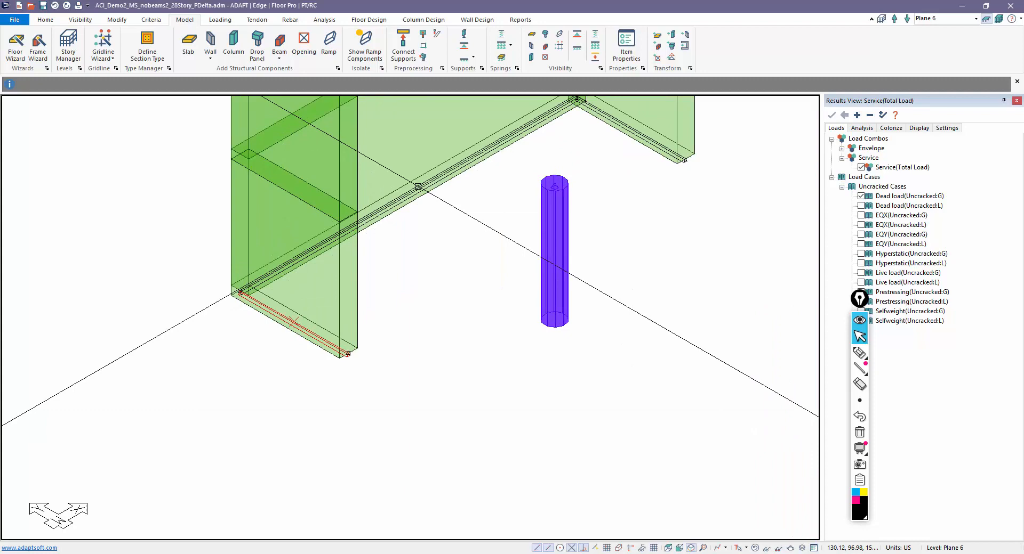
click(417, 187)
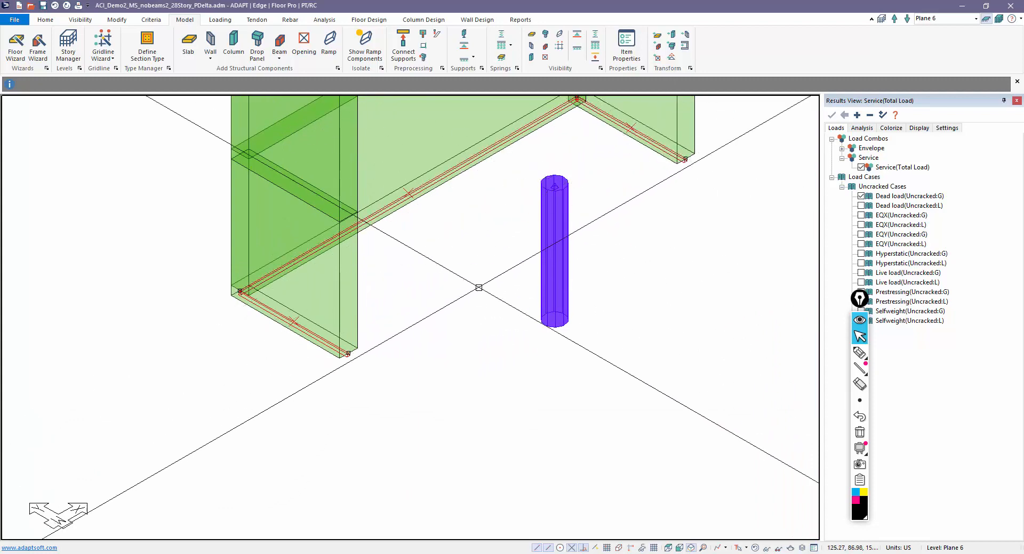
scroll(478, 288, down, 3)
scroll(278, 239, up, 1)
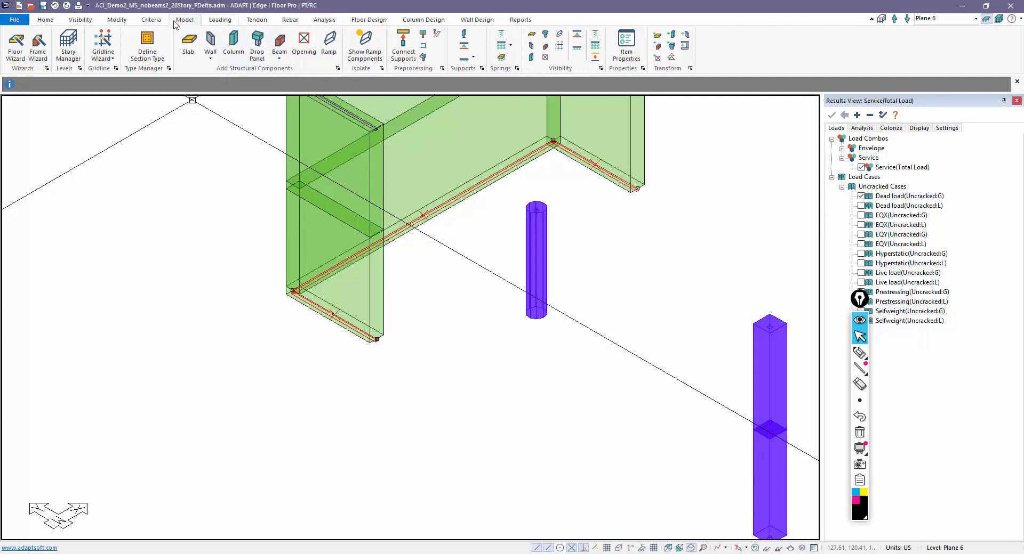
Step: Set the selected wall-base supports to User degrees of freedom via Modify > Item Properties
click(116, 19)
click(48, 45)
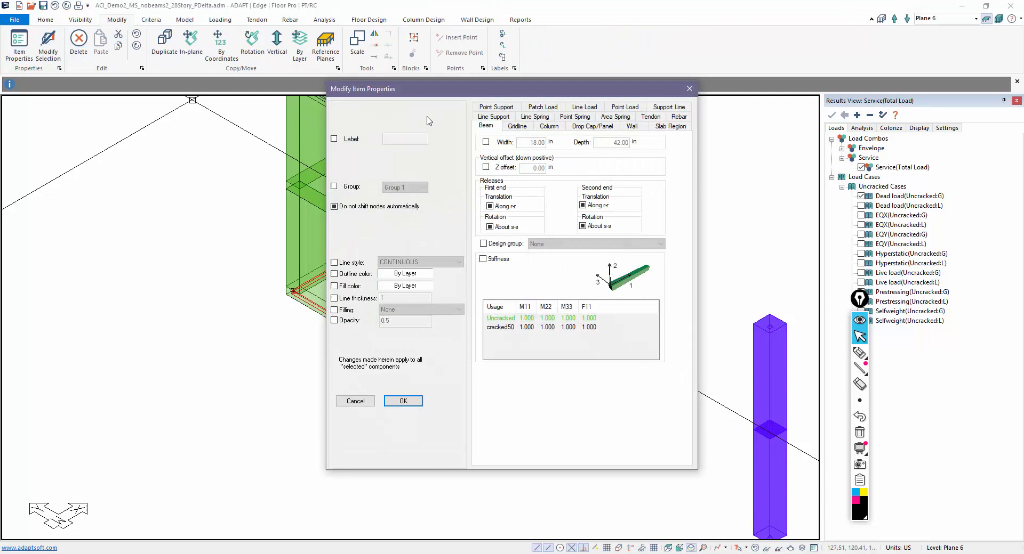
click(502, 118)
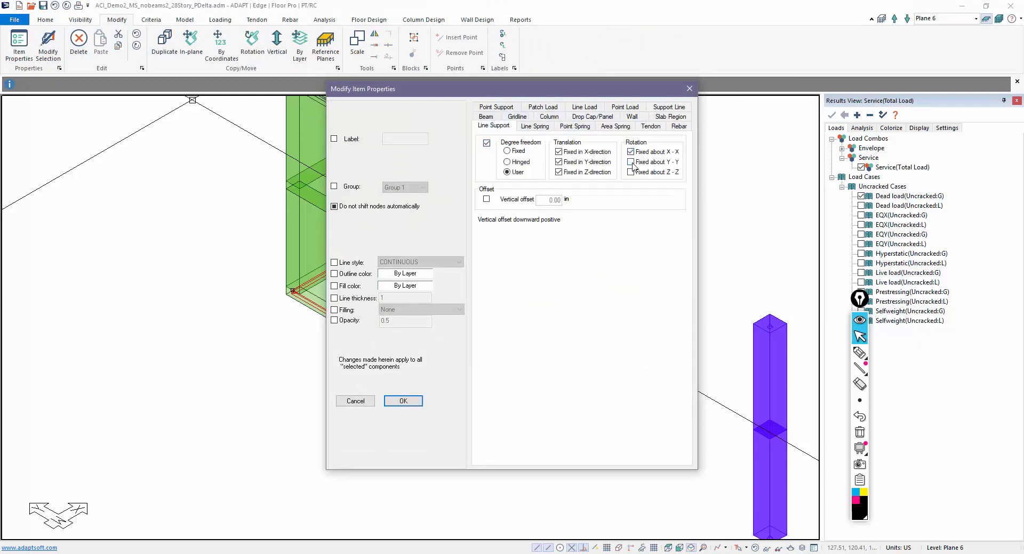
click(403, 401)
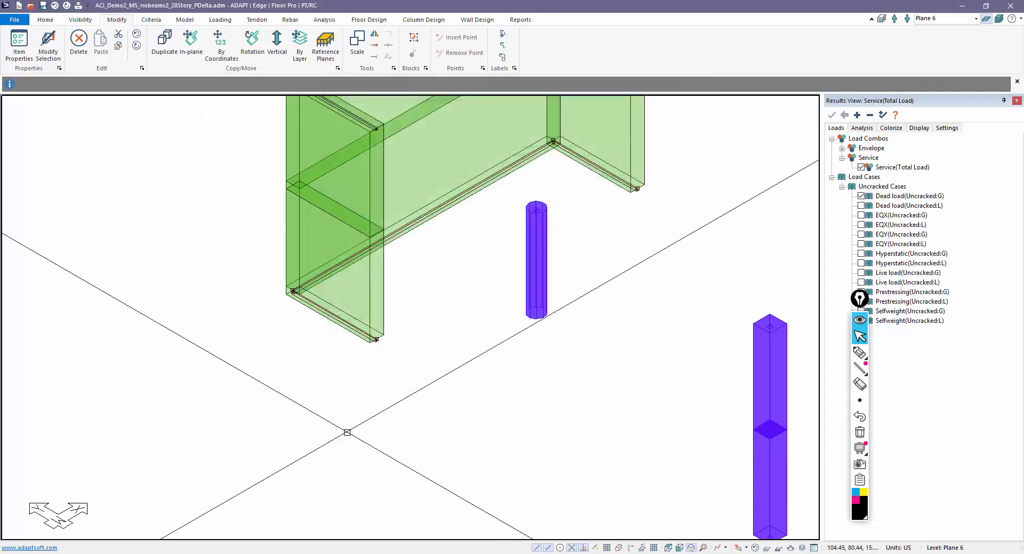
scroll(559, 217, up, 3)
Step: Verify another line support's restraints (Line Support 275, fully fixed) and zoom out to the whole level
middle_drag(480, 279, 560, 217)
scroll(560, 218, up, 2)
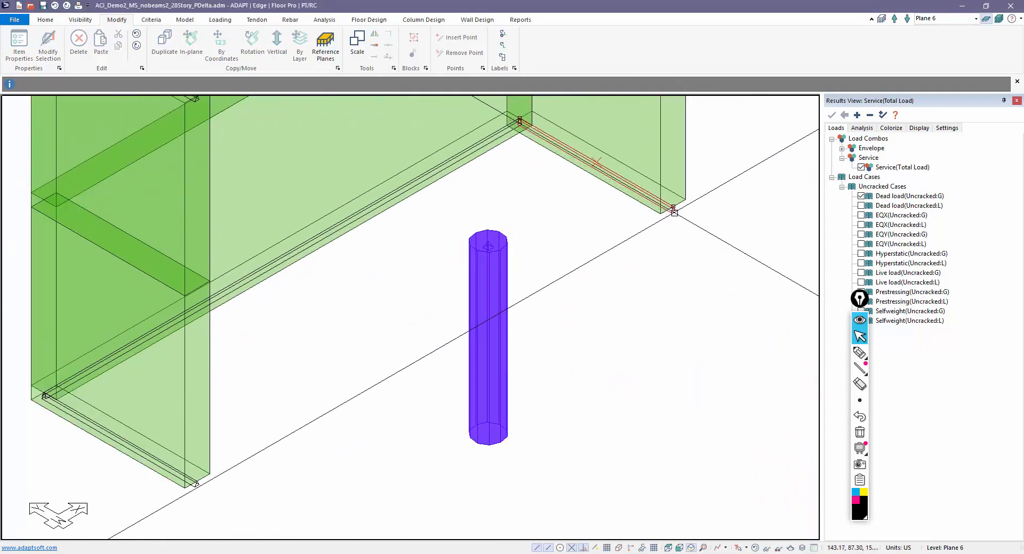
double_click(599, 164)
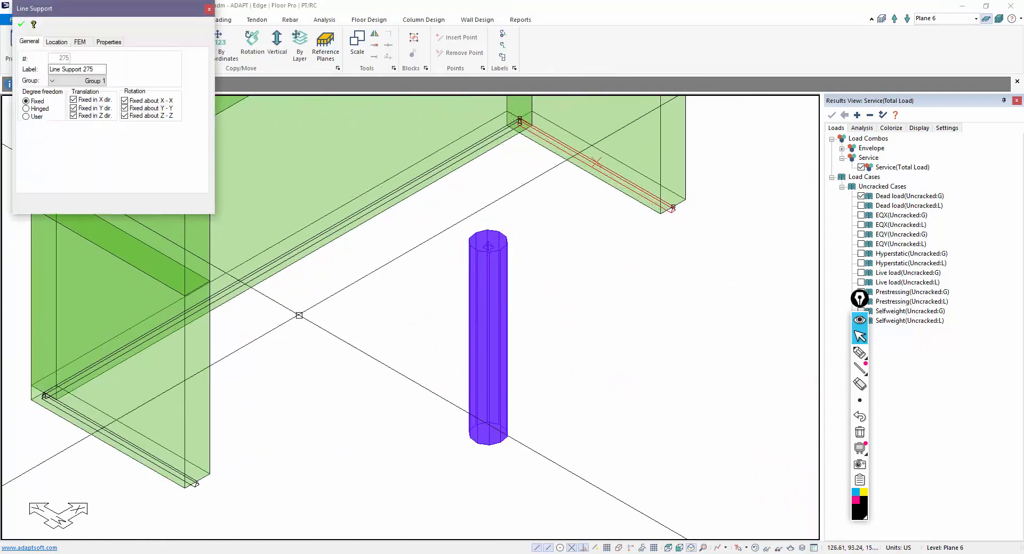
click(209, 9)
scroll(480, 279, down, 4)
middle_drag(479, 279, 400, 240)
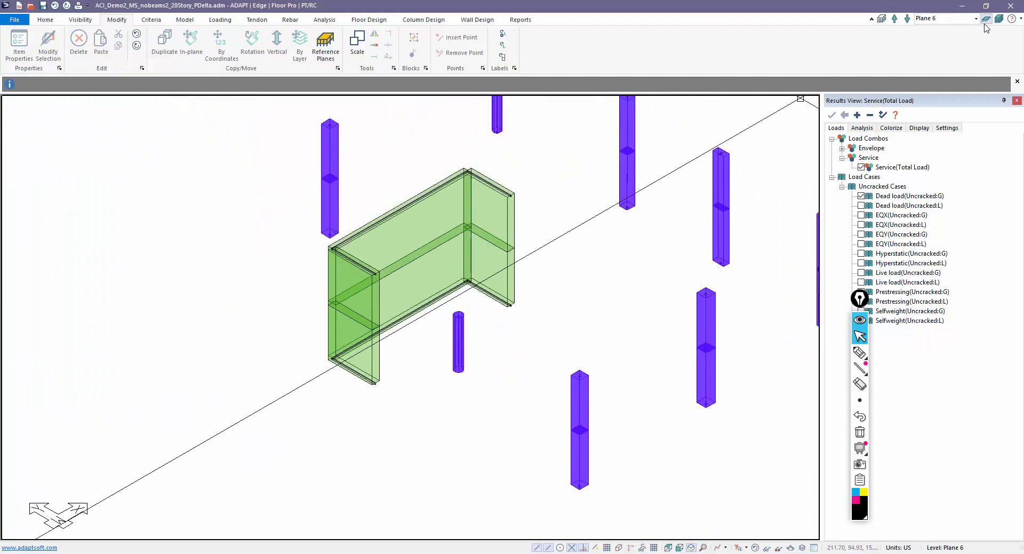
Step: Switch to an isometric multi-story view of the tower and move to the Analysis tools
click(985, 24)
click(998, 29)
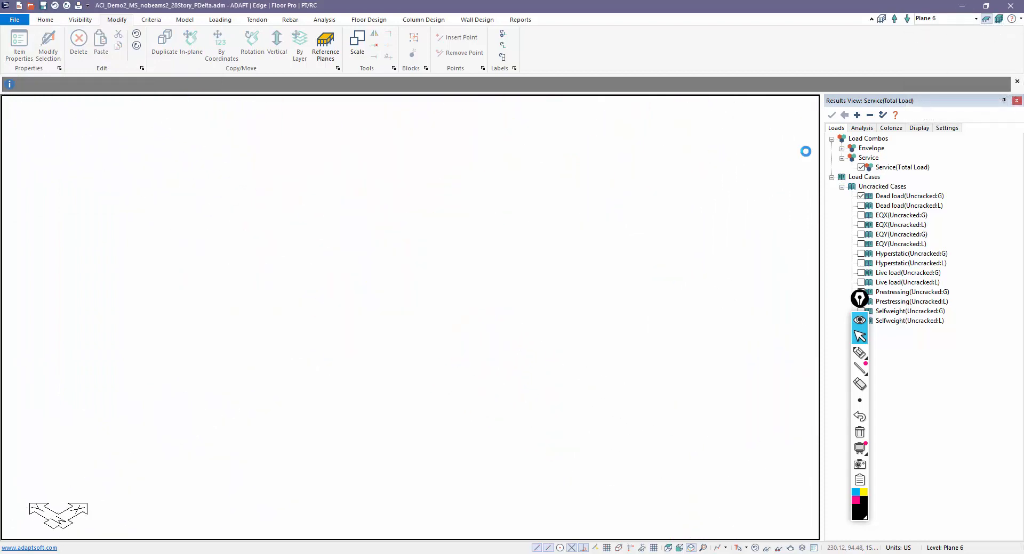
scroll(538, 252, down, 3)
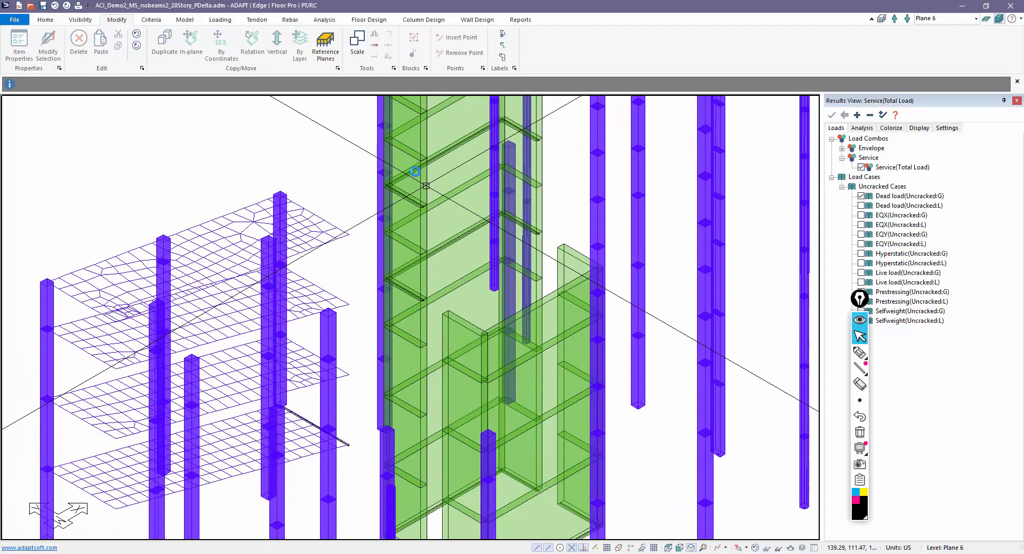
scroll(537, 252, up, 3)
middle_drag(537, 251, 589, 142)
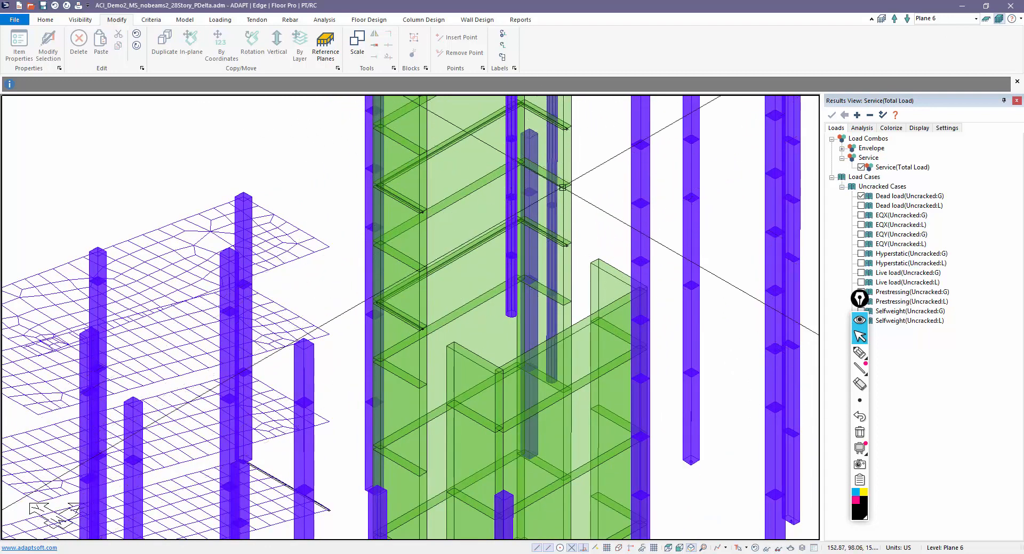
click(184, 19)
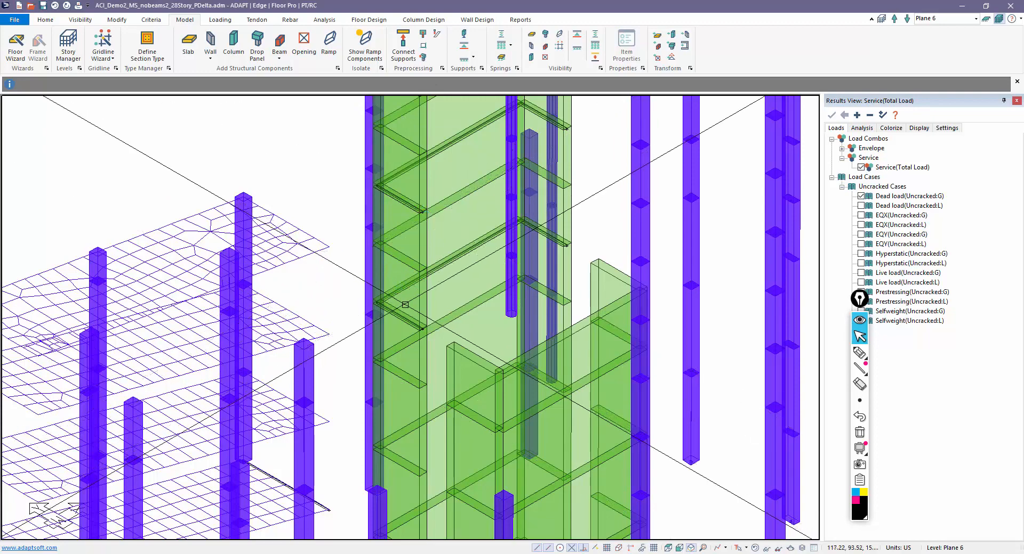
scroll(346, 320, up, 2)
middle_drag(346, 320, 446, 256)
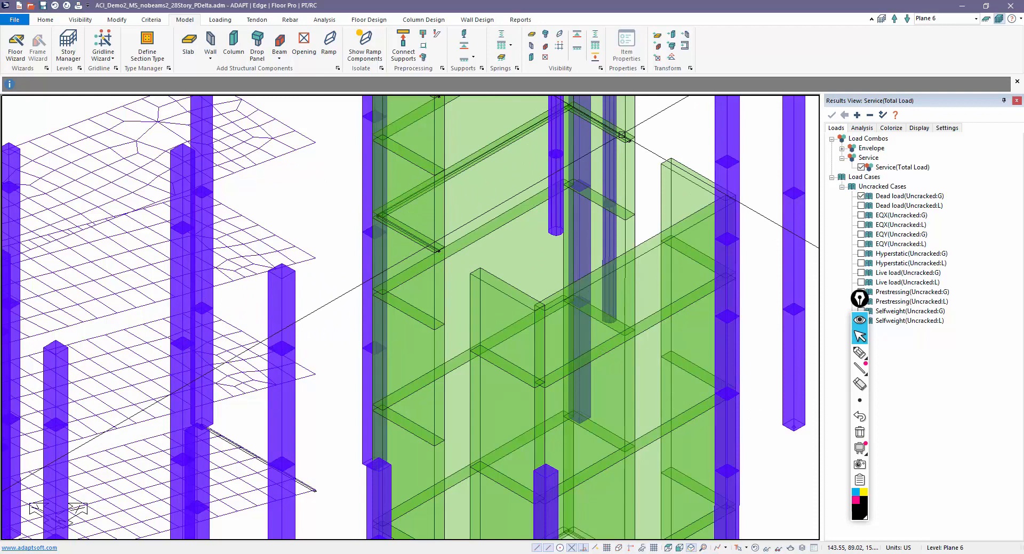
scroll(489, 116, down, 2)
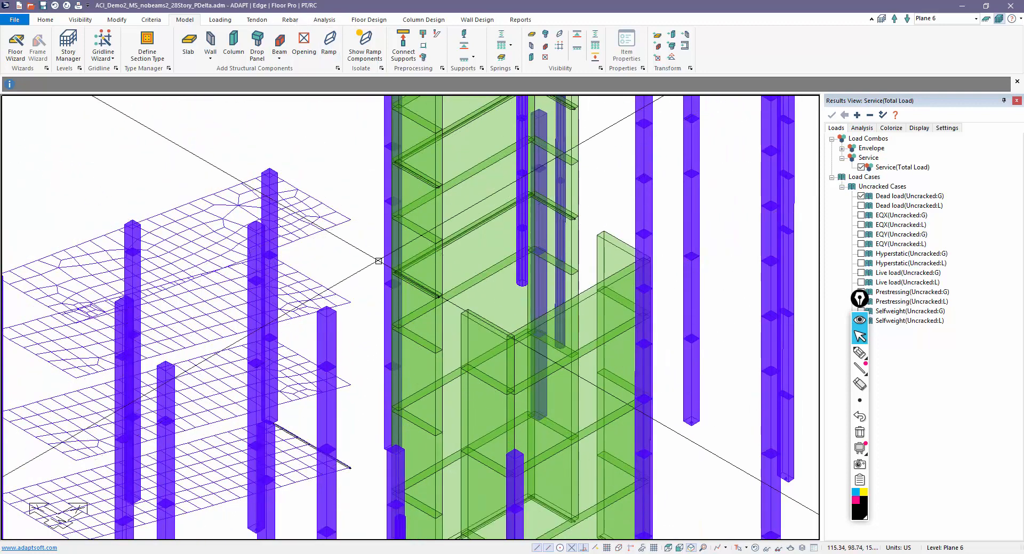
click(324, 20)
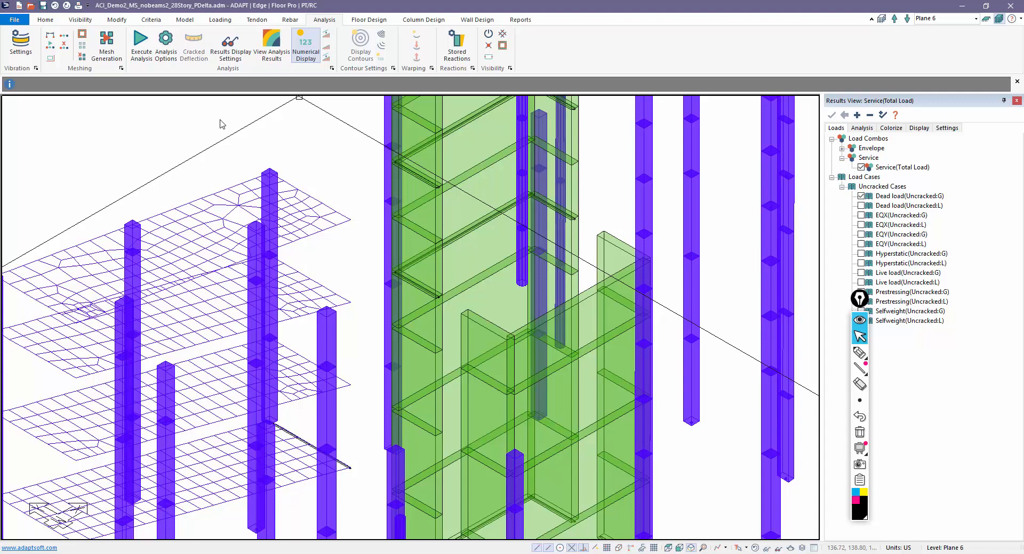
Step: Execute the analysis, continue past Potential Problem warnings, review and close Report.txt and its follow-up message
click(492, 414)
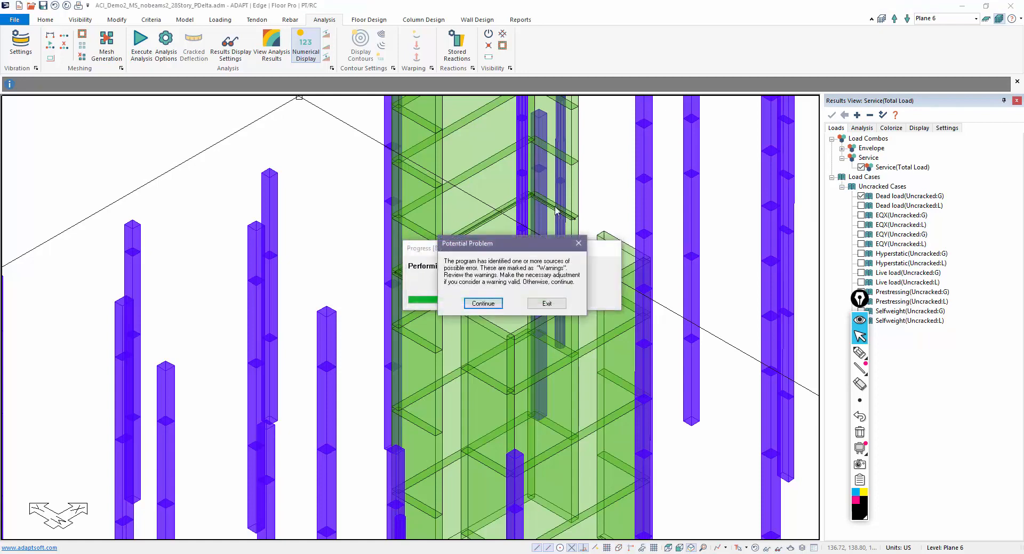
click(483, 303)
click(483, 303)
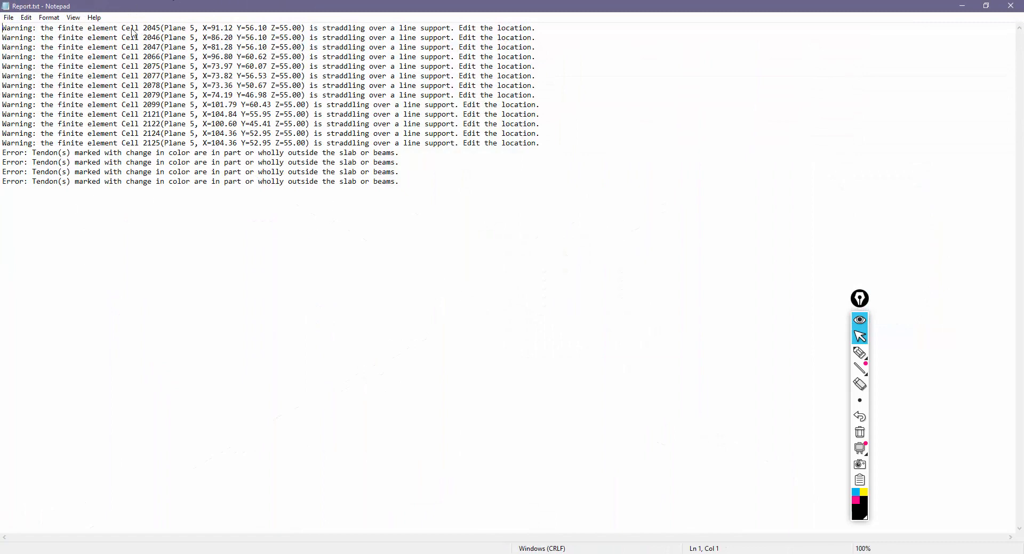
click(1010, 6)
click(588, 305)
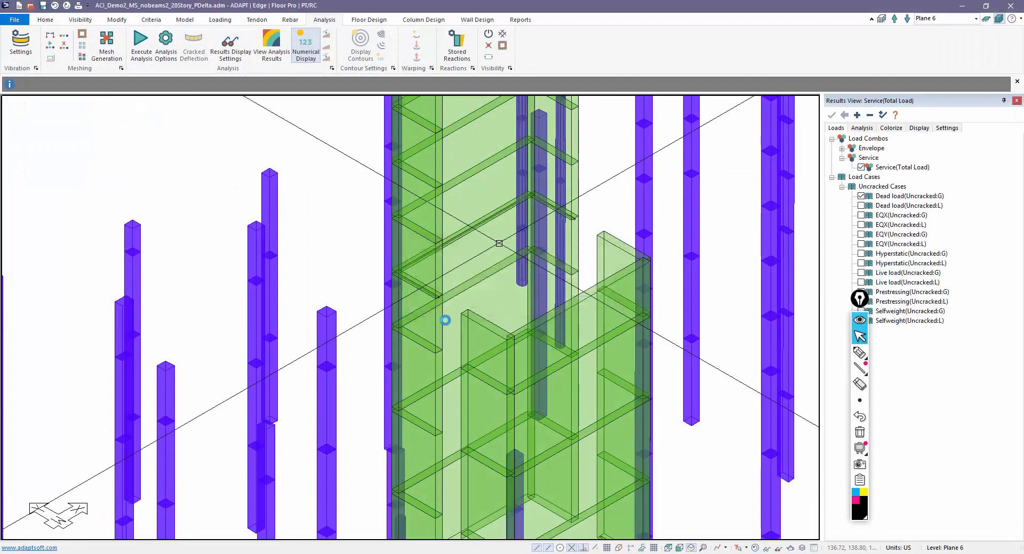
scroll(446, 320, up, 2)
scroll(424, 295, up, 2)
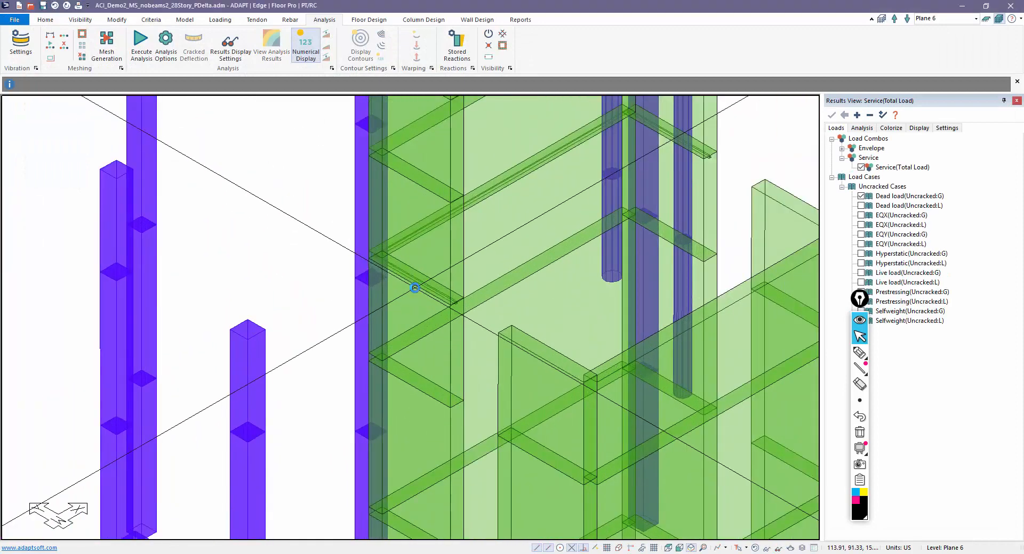
scroll(414, 288, up, 2)
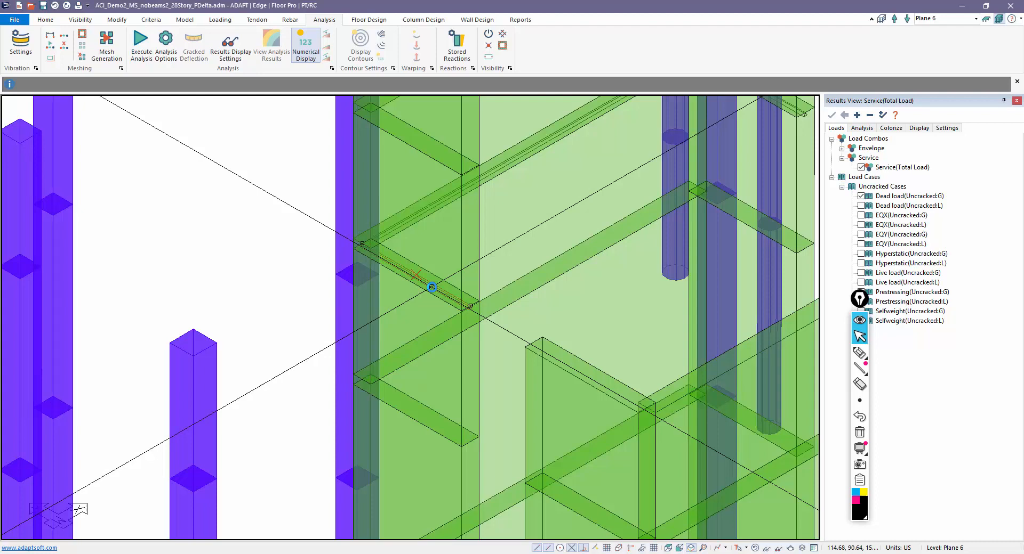
Step: Inspect a line support inside the core walls and return to the Analysis ribbon
middle_drag(432, 288, 423, 240)
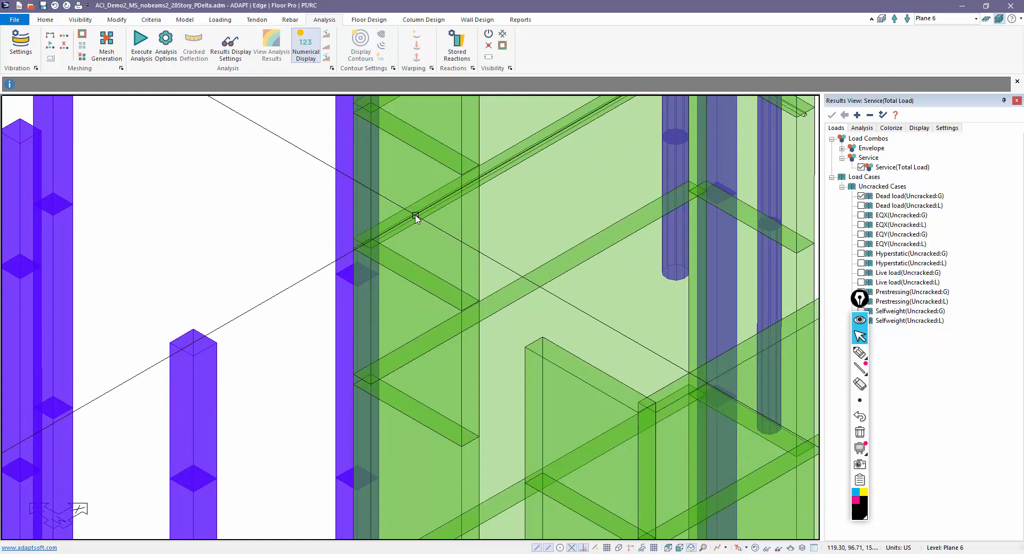
scroll(544, 216, down, 3)
scroll(629, 201, up, 2)
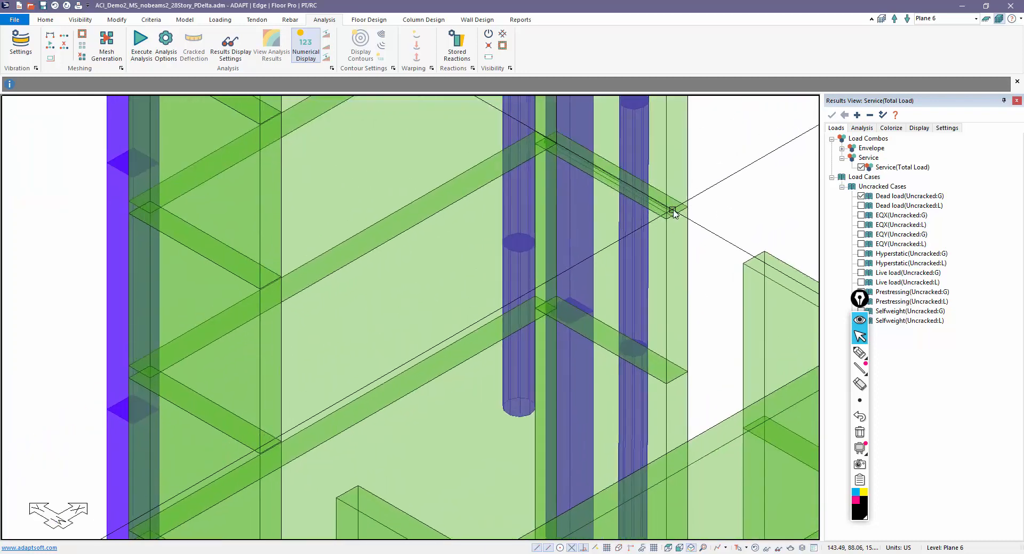
scroll(672, 216, up, 1)
scroll(657, 223, down, 3)
scroll(560, 240, down, 3)
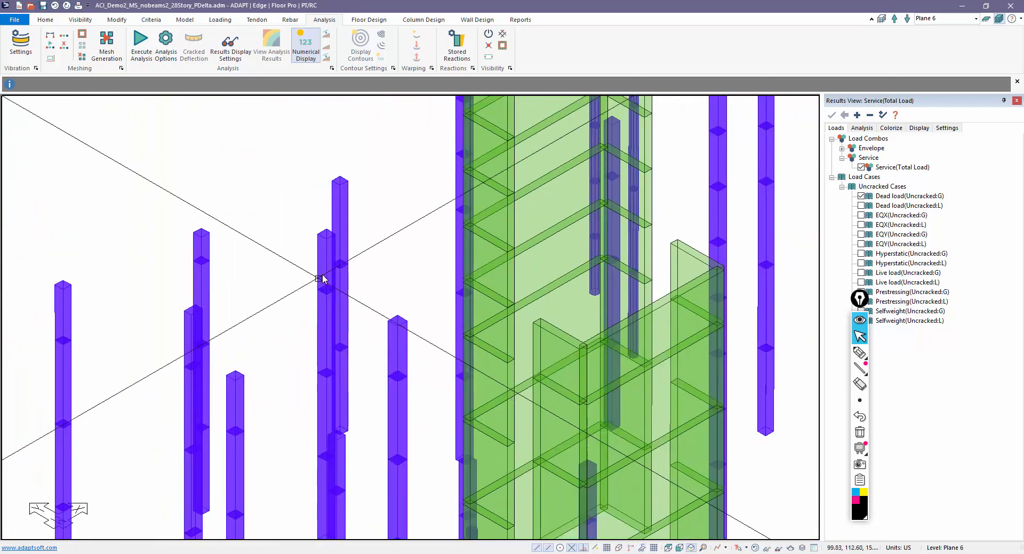
click(477, 19)
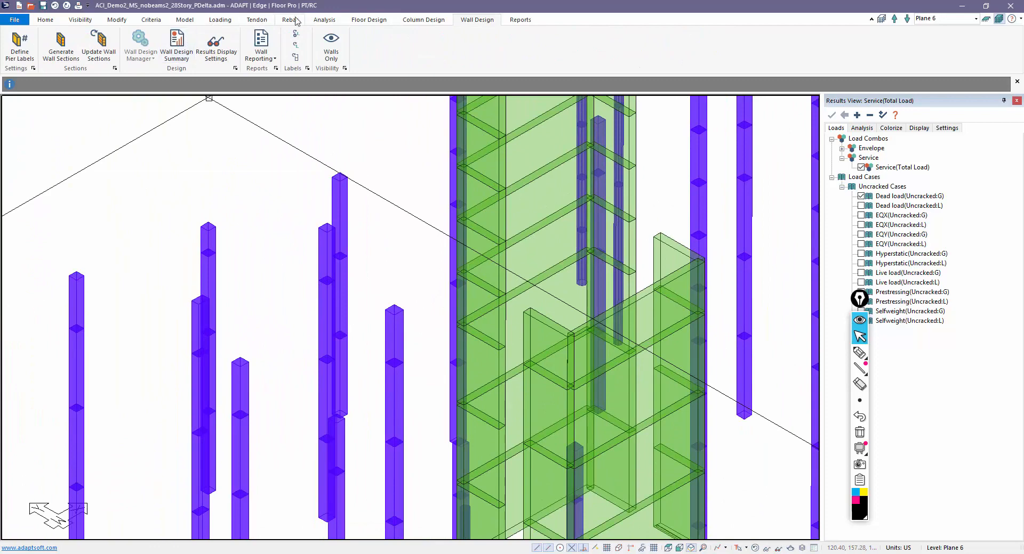
scroll(292, 22, up, 3)
Step: Rerun the analysis with the Service (Total Load) combination and orbit out to the whole tower
click(164, 48)
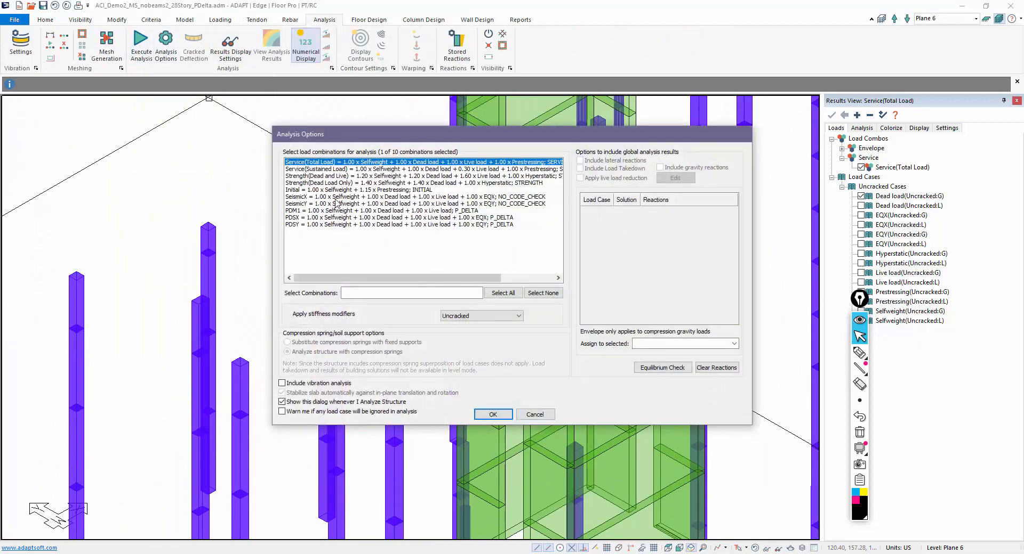
click(493, 415)
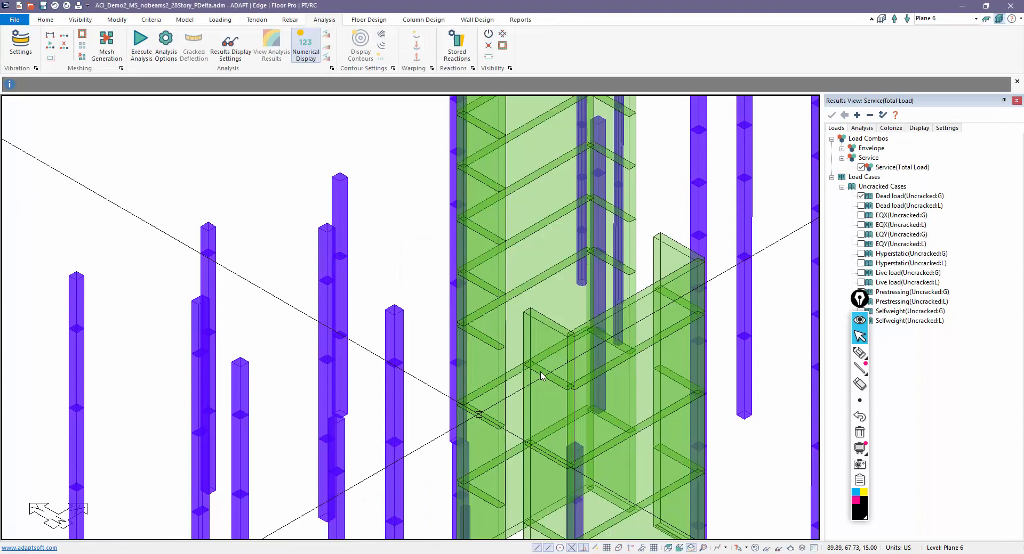
drag(482, 474, 446, 364)
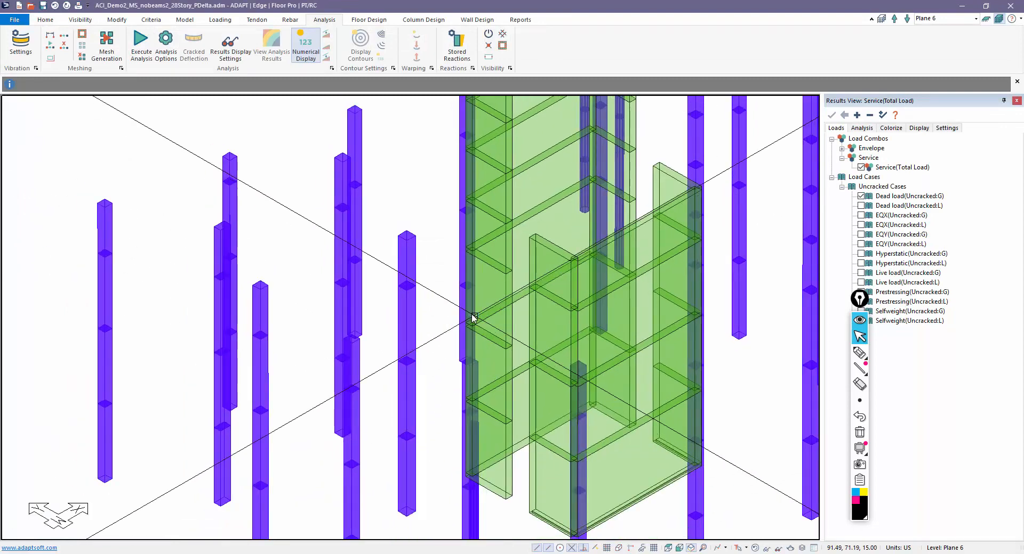